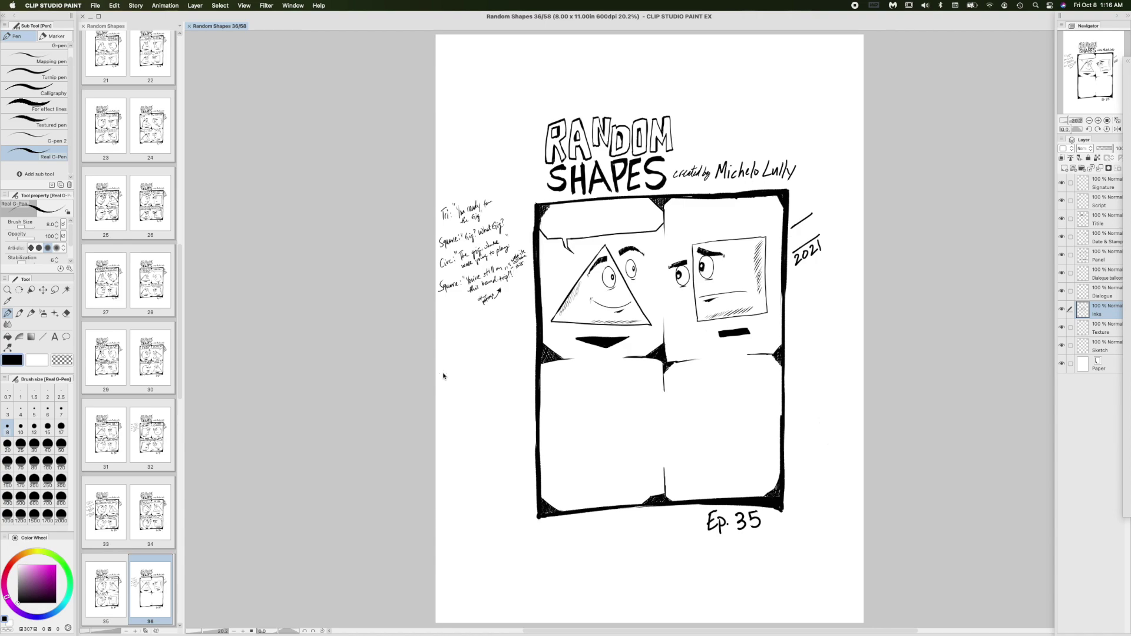
- Narrow the page thumbnail panel so only one column of pages shows, giving the canvas more room
{"action": "left_click", "coordinate": [184, 229]}
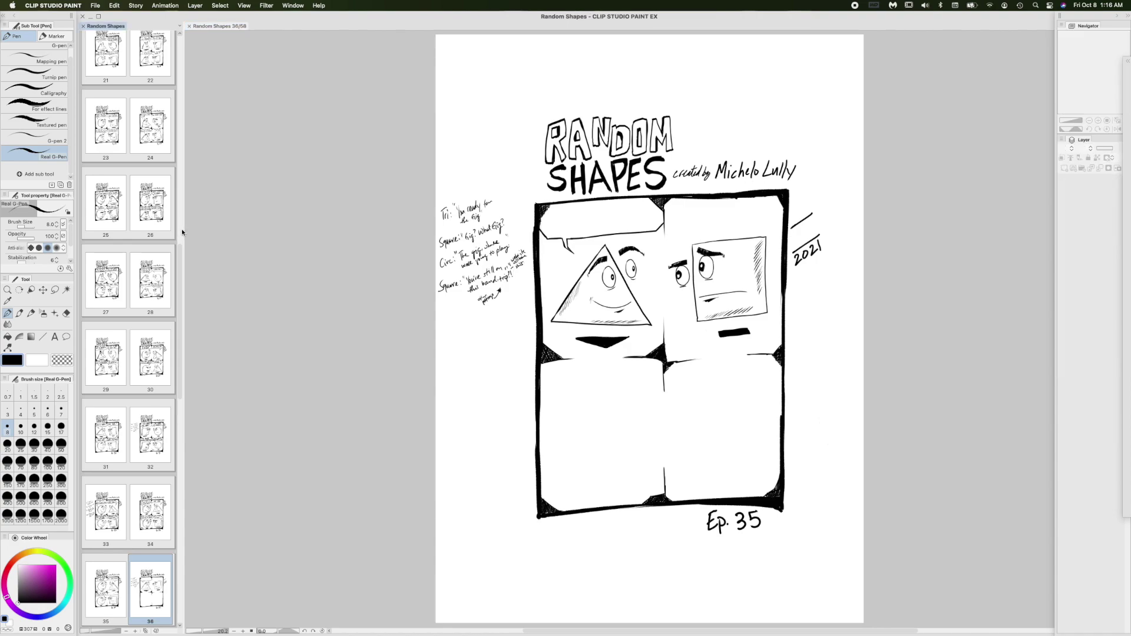
{"action": "left_click_drag", "start_coordinate": [185, 229], "coordinate": [118, 233]}
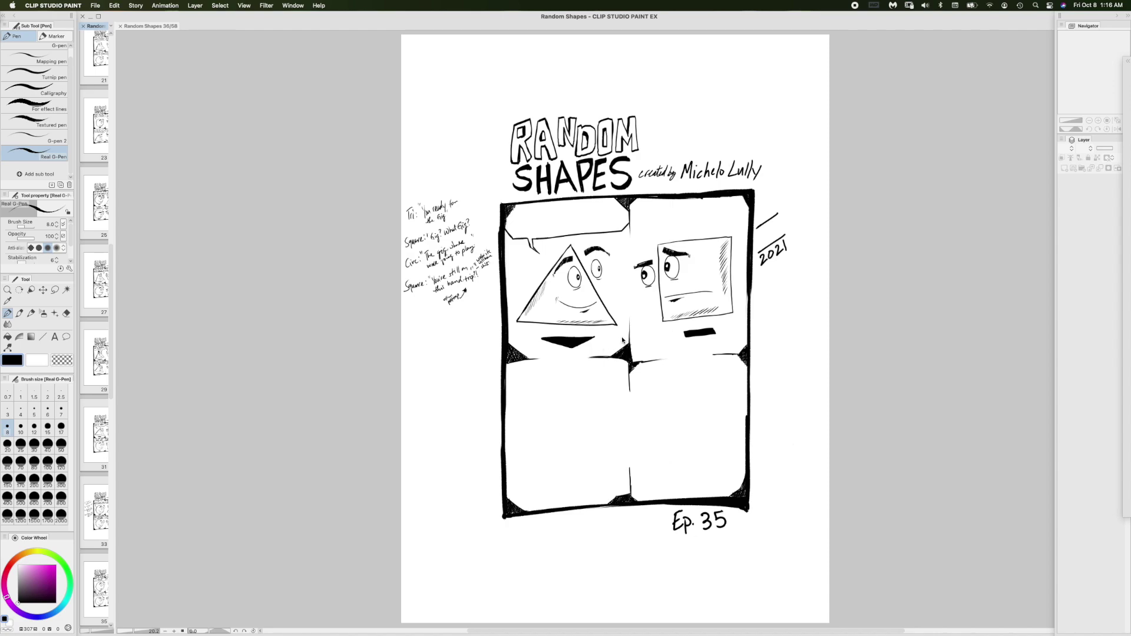
- Touch up the inking around the square character's eyes in the second panel with small Real G-Pen strokes
{"action": "scroll", "coordinate": [623, 336], "scroll_direction": "up", "scroll_amount": 3}
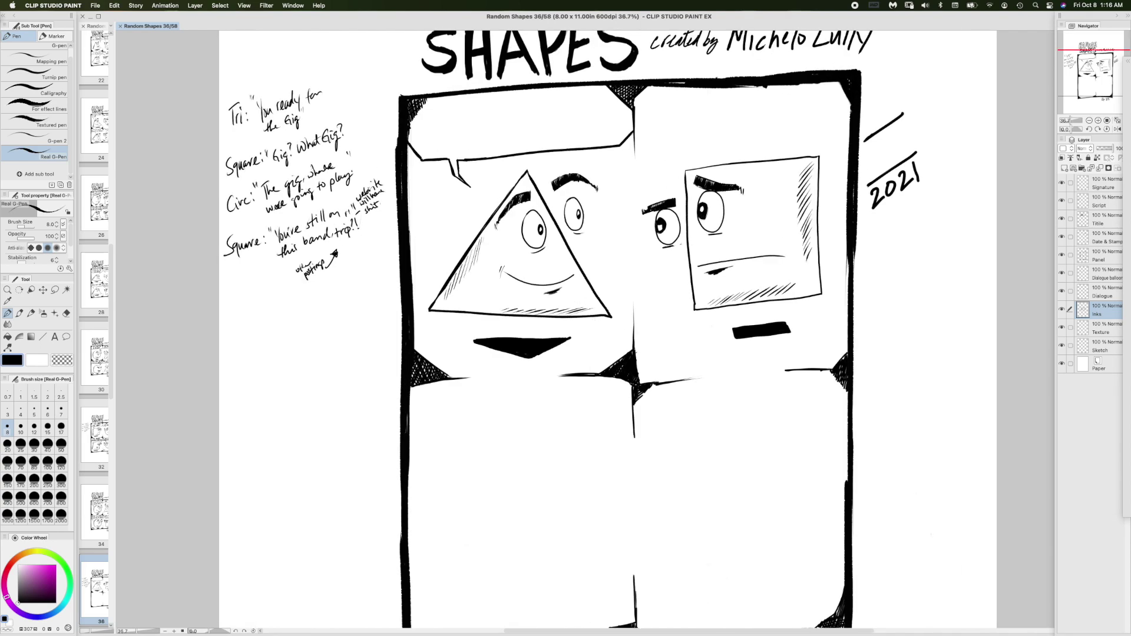
{"action": "scroll", "coordinate": [589, 330], "scroll_direction": "up", "scroll_amount": 3}
{"action": "scroll", "coordinate": [589, 330], "scroll_direction": "right", "scroll_amount": 5}
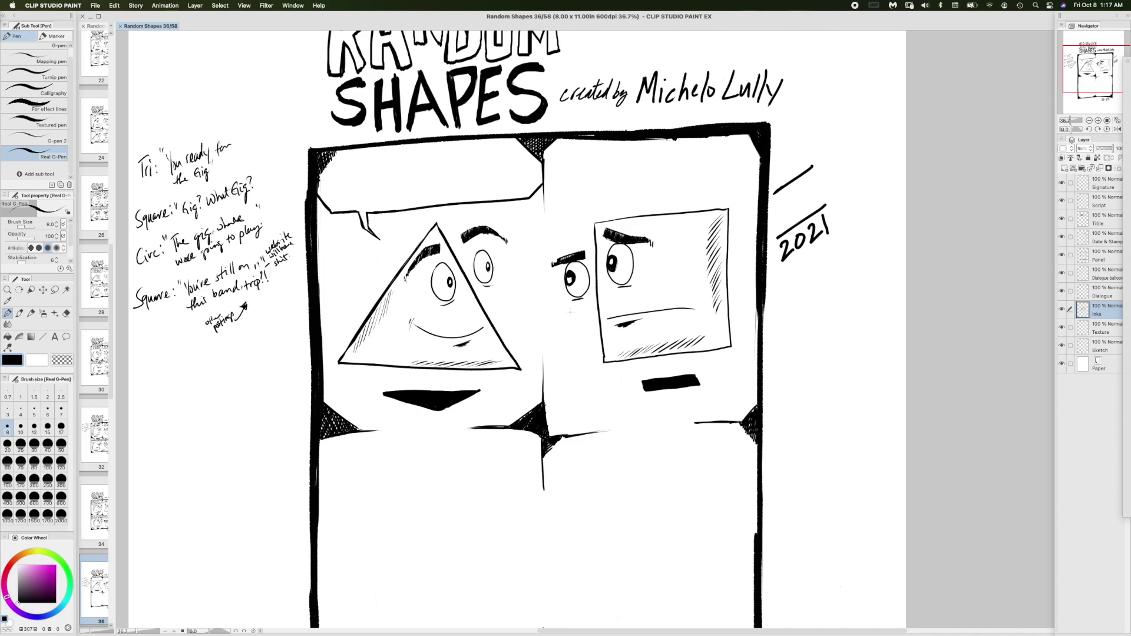
{"action": "scroll", "coordinate": [570, 312], "scroll_direction": "up", "scroll_amount": 3}
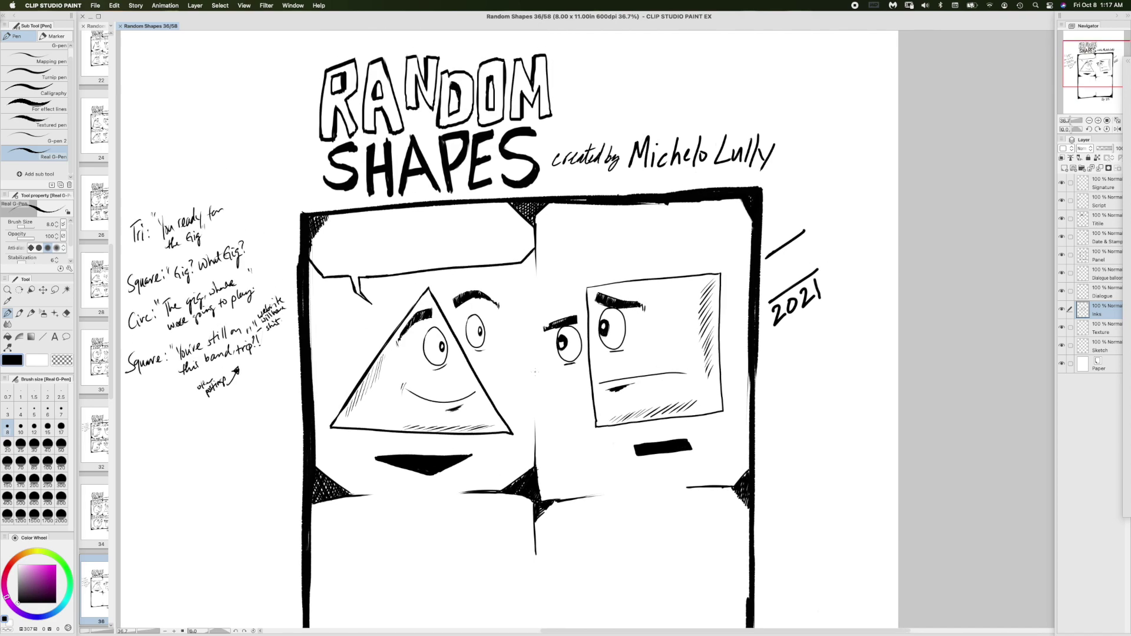
{"action": "scroll", "coordinate": [535, 372], "scroll_direction": "down", "scroll_amount": 3}
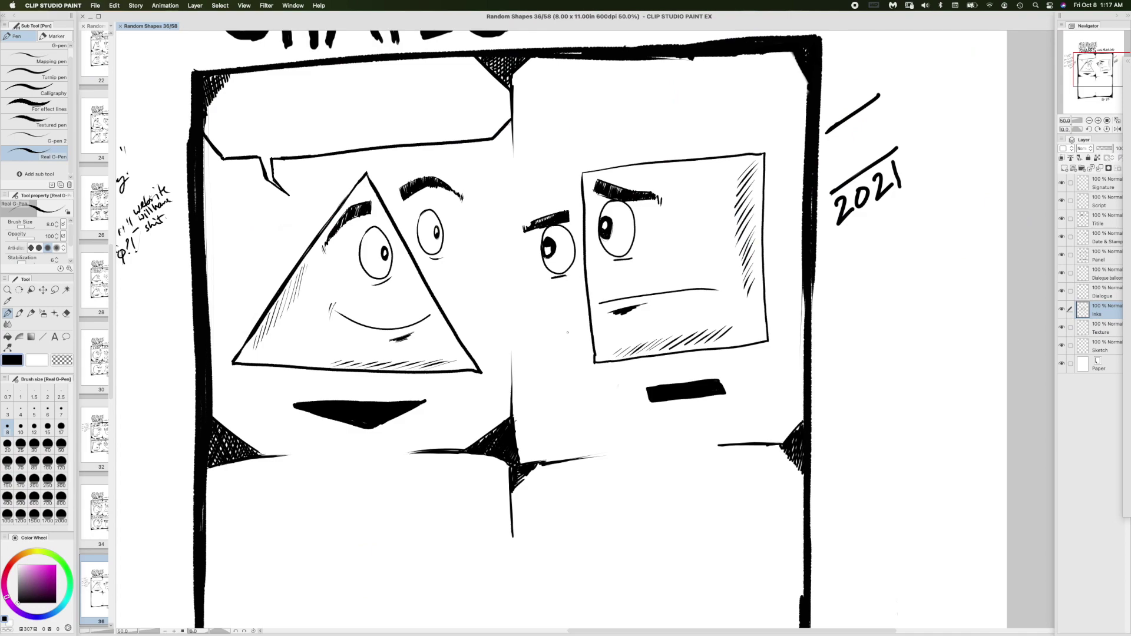
{"action": "scroll", "coordinate": [597, 353], "scroll_direction": "down", "scroll_amount": 2}
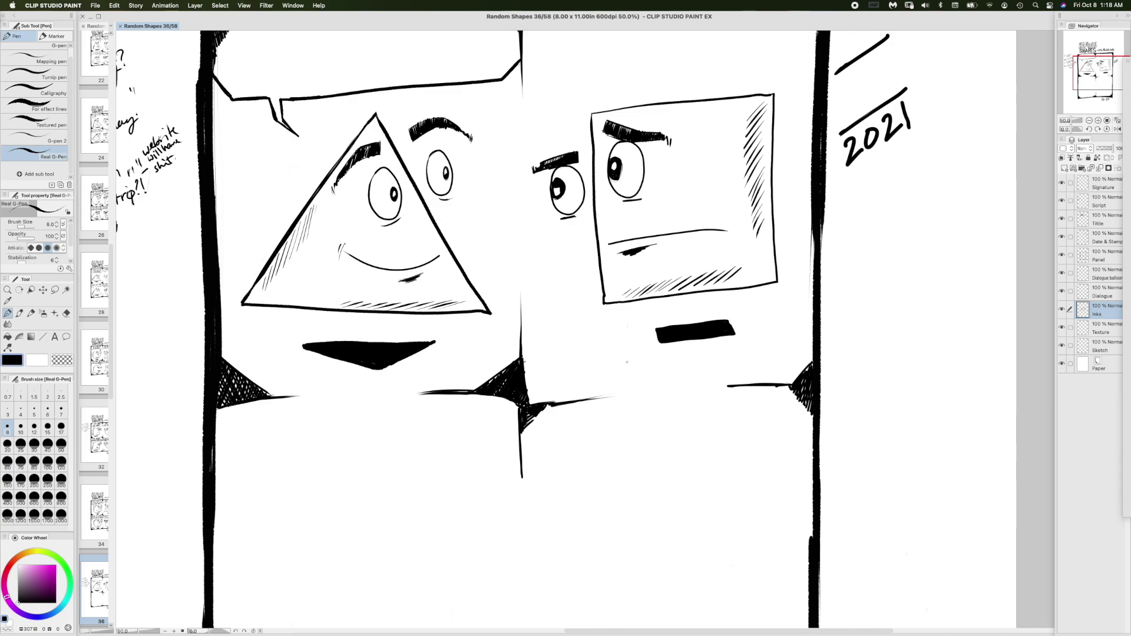
{"action": "scroll", "coordinate": [626, 223], "scroll_direction": "up", "scroll_amount": 3}
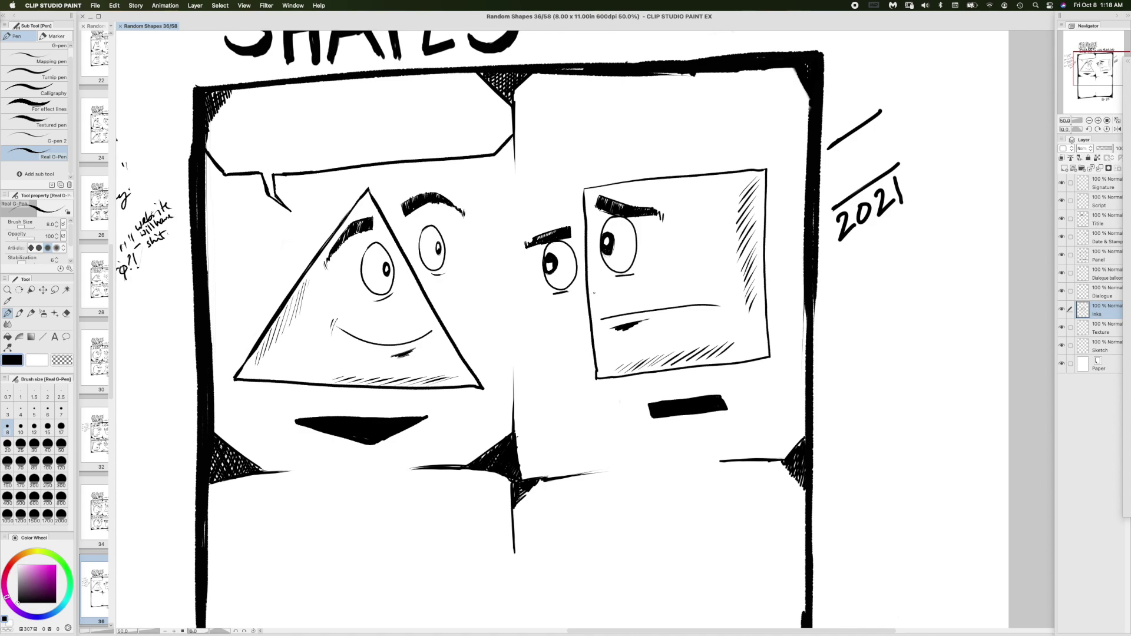
{"action": "scroll", "coordinate": [611, 260], "scroll_direction": "up", "scroll_amount": 1}
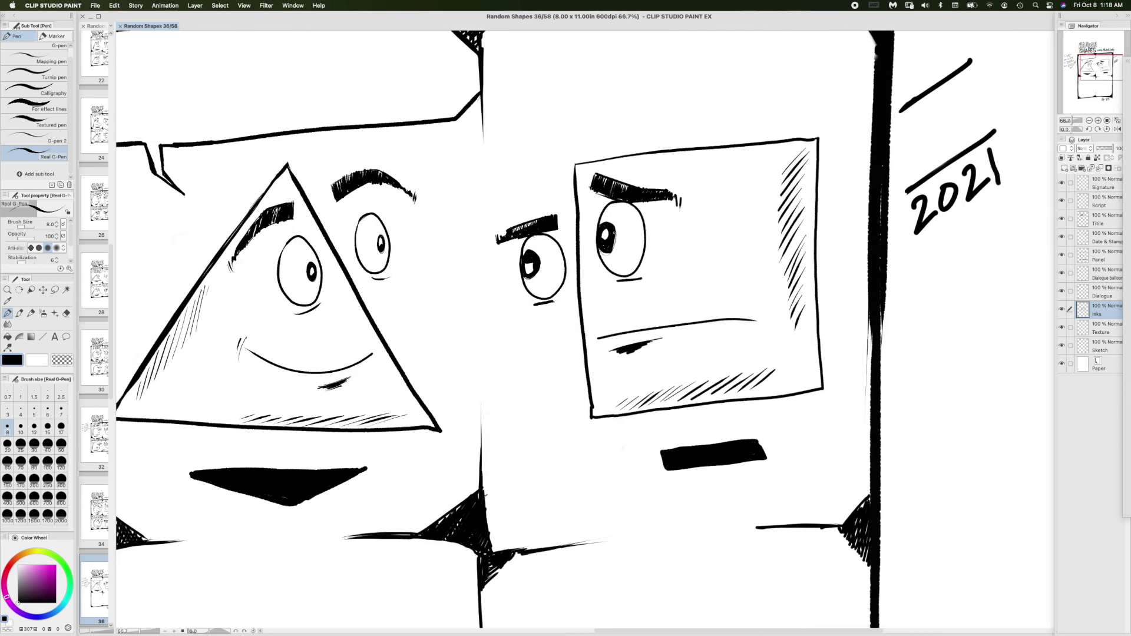
{"action": "left_click_drag", "start_coordinate": [612, 234], "coordinate": [614, 240]}
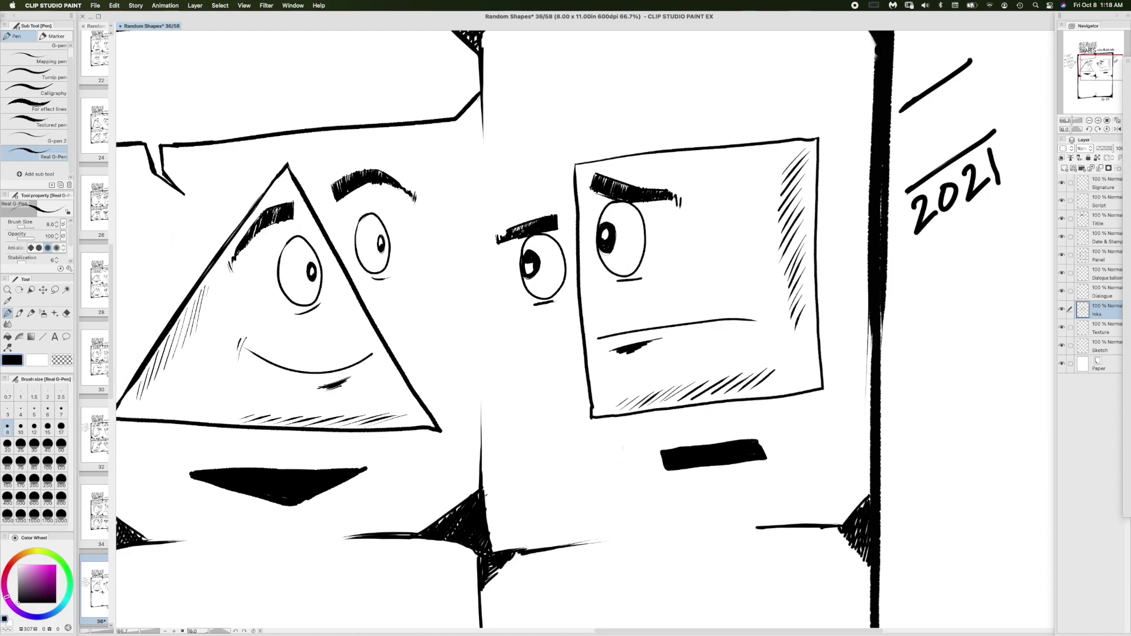
{"action": "left_click_drag", "start_coordinate": [514, 227], "coordinate": [518, 237]}
- On the Dialogue layer, ink a speech balloon above the square with brush size 10, adding angled corners and a tail near its right end
{"action": "scroll", "coordinate": [595, 359], "scroll_direction": "up", "scroll_amount": 5}
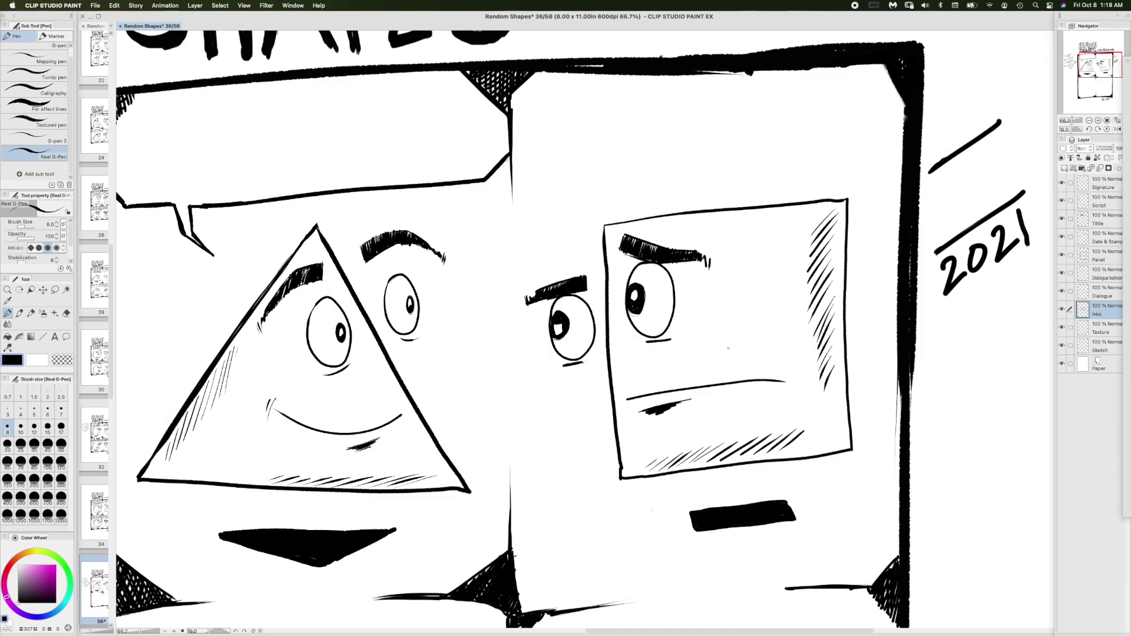
{"action": "left_click", "coordinate": [1103, 295]}
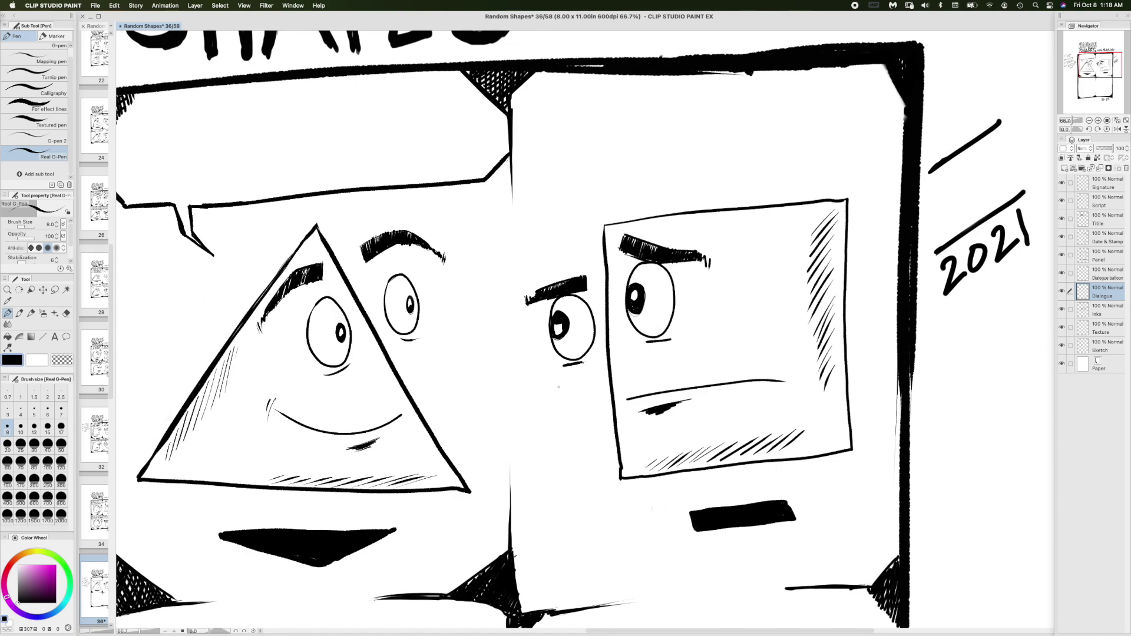
{"action": "left_click", "coordinate": [21, 428]}
{"action": "left_click_drag", "start_coordinate": [512, 166], "coordinate": [531, 181]}
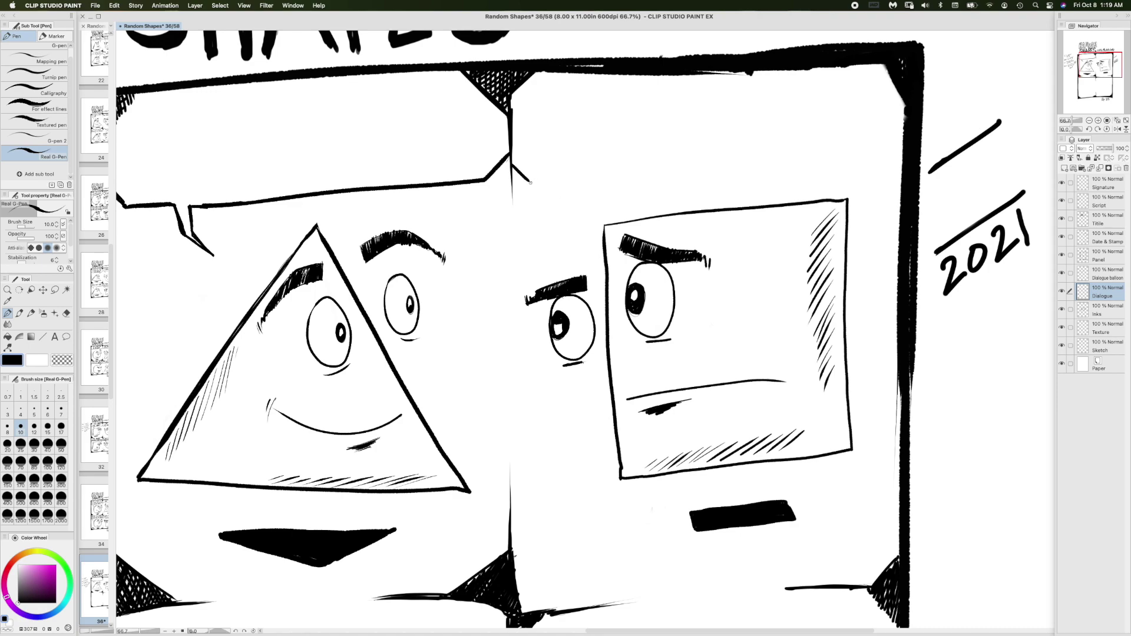
{"action": "left_click_drag", "start_coordinate": [529, 181], "coordinate": [775, 159]}
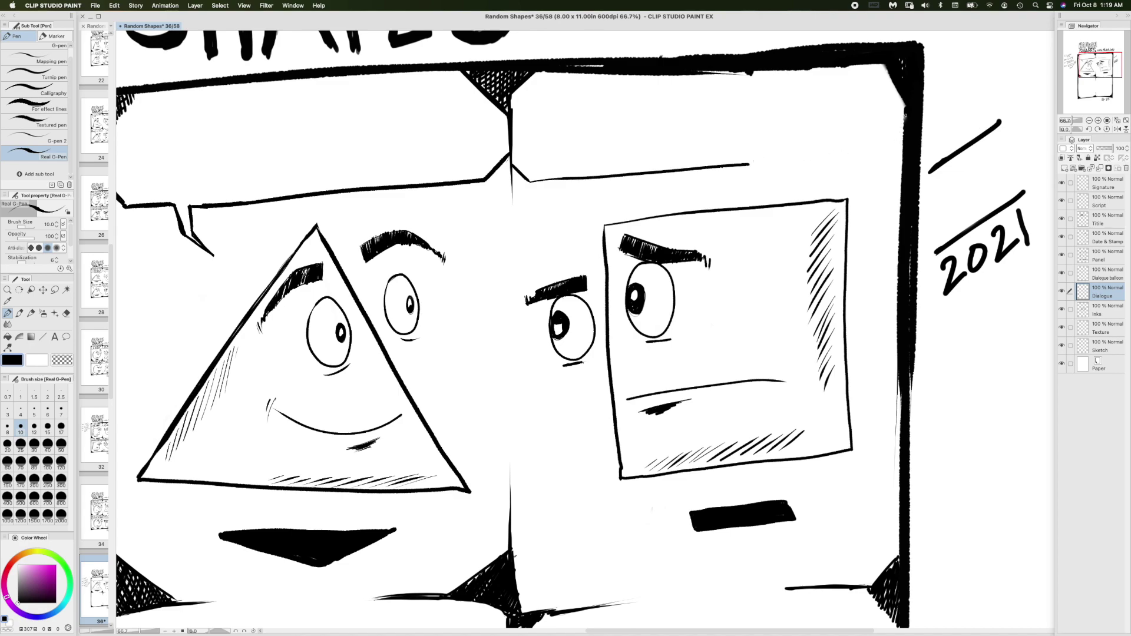
{"action": "left_click_drag", "start_coordinate": [905, 116], "coordinate": [874, 158]}
{"action": "mouse_move", "coordinate": [904, 120]}
{"action": "left_mouse_down"}
{"action": "mouse_move", "coordinate": [878, 150]}
{"action": "mouse_move", "coordinate": [769, 163]}
{"action": "mouse_move", "coordinate": [794, 179]}
{"action": "mouse_move", "coordinate": [782, 192]}
{"action": "mouse_move", "coordinate": [790, 166]}
{"action": "mouse_move", "coordinate": [780, 193]}
{"action": "mouse_move", "coordinate": [803, 163]}
{"action": "mouse_move", "coordinate": [876, 152]}
{"action": "left_mouse_up"}
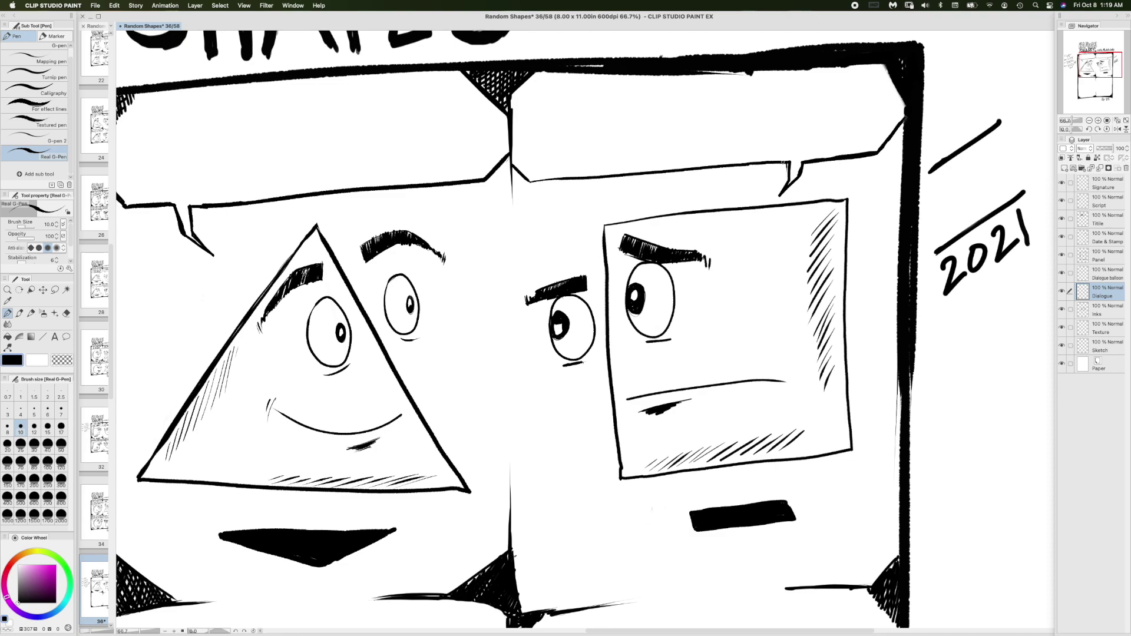
{"action": "left_click_drag", "start_coordinate": [783, 163], "coordinate": [531, 183]}
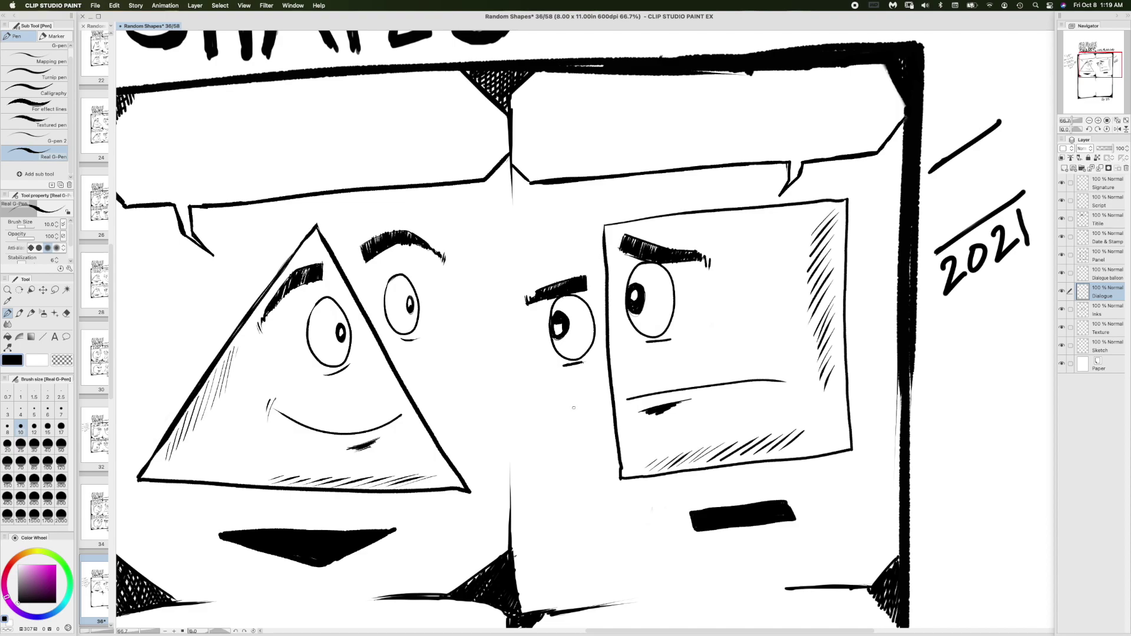
- Erase the second panel's balloon tail, redraw the balloon's lower-right edge, and ink a new tail near its left end
{"action": "scroll", "coordinate": [636, 385], "scroll_direction": "down", "scroll_amount": 3}
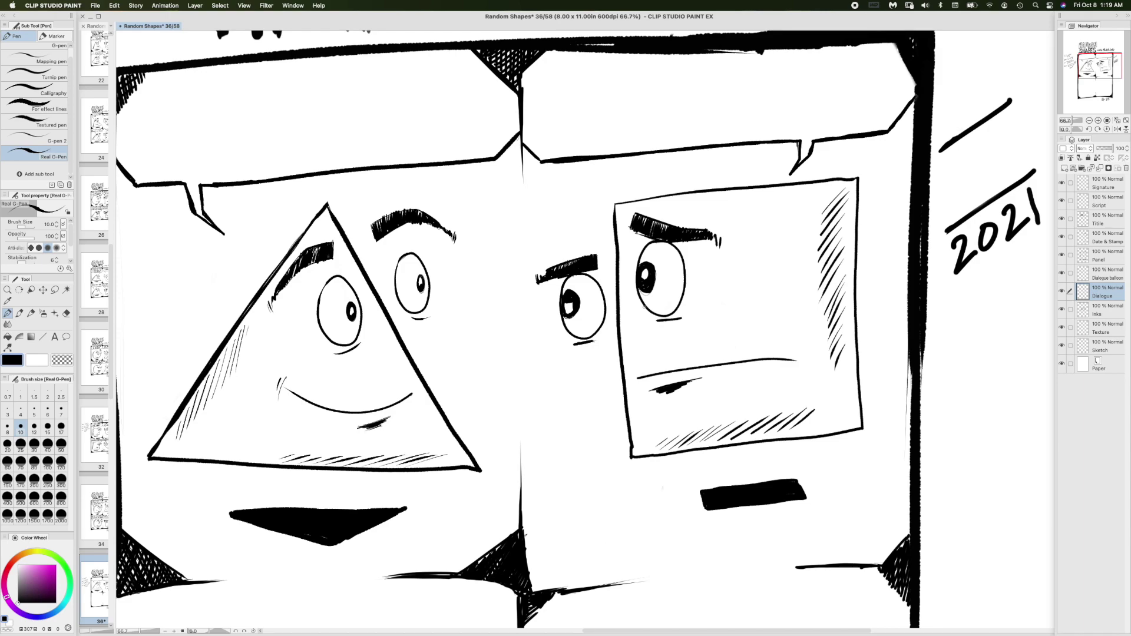
{"action": "mouse_move", "coordinate": [811, 152]}
{"action": "left_mouse_down"}
{"action": "mouse_move", "coordinate": [792, 172]}
{"action": "mouse_move", "coordinate": [806, 137]}
{"action": "mouse_move", "coordinate": [872, 134]}
{"action": "mouse_move", "coordinate": [906, 103]}
{"action": "left_mouse_up"}
{"action": "mouse_move", "coordinate": [792, 144]}
{"action": "left_mouse_down"}
{"action": "mouse_move", "coordinate": [759, 142]}
{"action": "mouse_move", "coordinate": [775, 129]}
{"action": "left_mouse_up"}
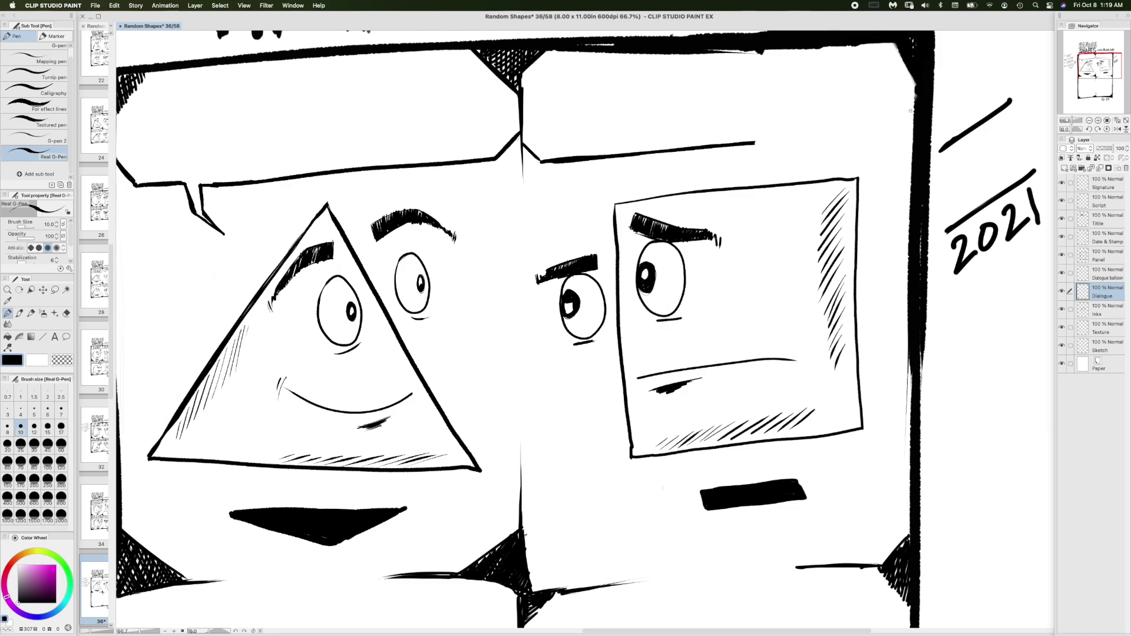
{"action": "mouse_move", "coordinate": [912, 109]}
{"action": "left_mouse_down"}
{"action": "mouse_move", "coordinate": [884, 137]}
{"action": "mouse_move", "coordinate": [741, 145]}
{"action": "mouse_move", "coordinate": [881, 136]}
{"action": "mouse_move", "coordinate": [768, 142]}
{"action": "left_mouse_up"}
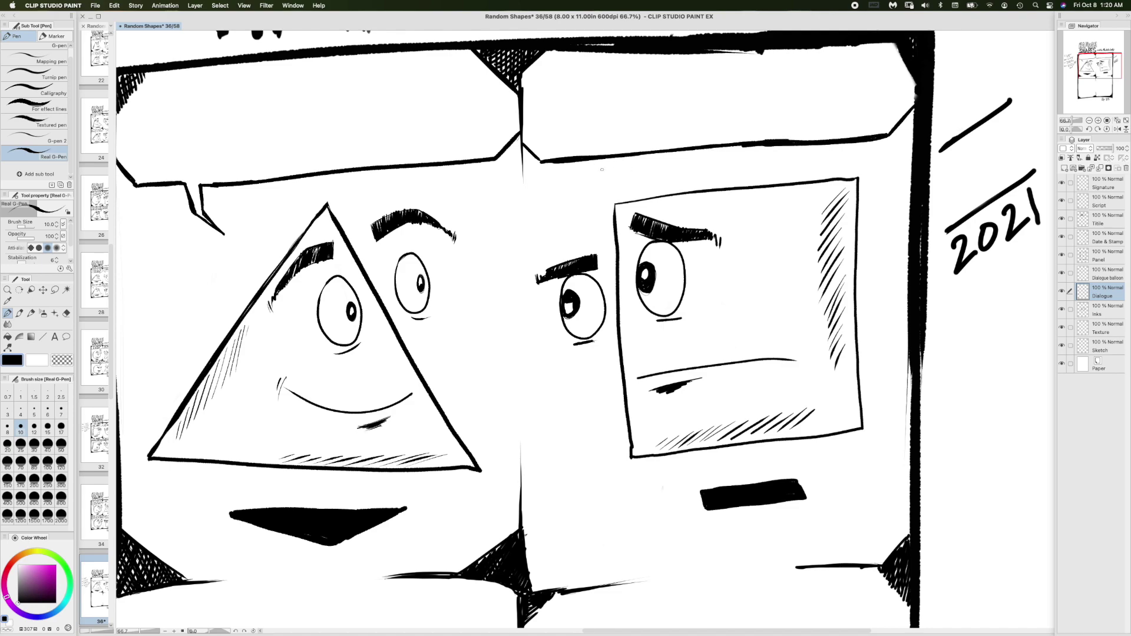
{"action": "left_click_drag", "start_coordinate": [567, 159], "coordinate": [575, 156]}
{"action": "mouse_move", "coordinate": [565, 159]}
{"action": "left_mouse_down"}
{"action": "mouse_move", "coordinate": [565, 180]}
{"action": "mouse_move", "coordinate": [576, 166]}
{"action": "mouse_move", "coordinate": [565, 187]}
{"action": "mouse_move", "coordinate": [586, 208]}
{"action": "left_mouse_up"}
- Ink a large circle in the lower-left panel with a small flat black shadow beneath it
{"action": "scroll", "coordinate": [572, 436], "scroll_direction": "down", "scroll_amount": 10}
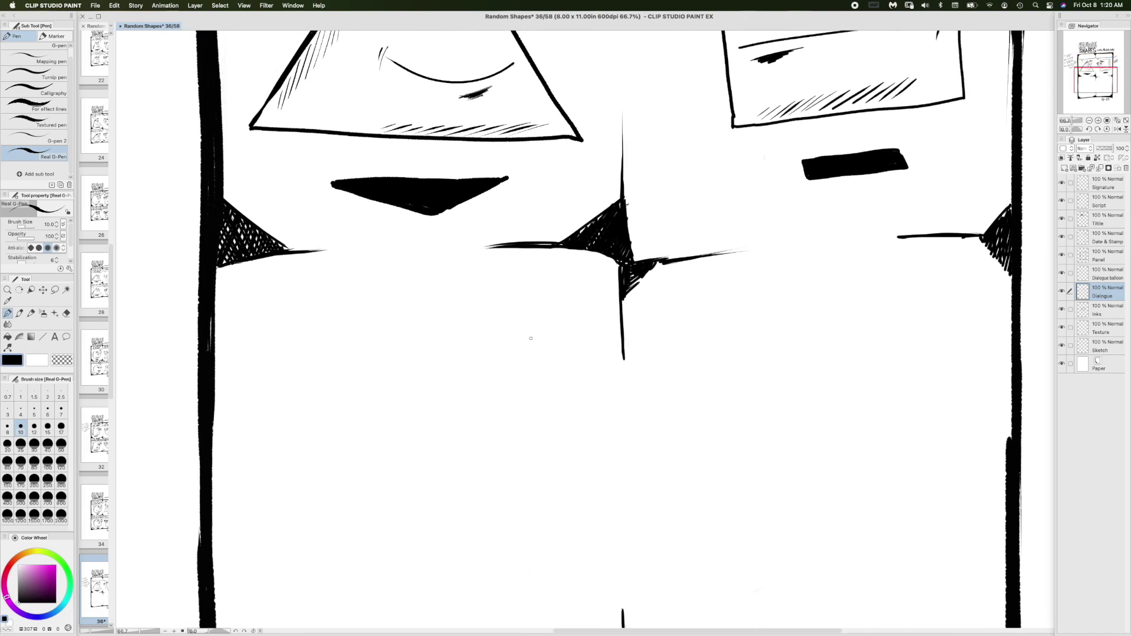
{"action": "scroll", "coordinate": [511, 339], "scroll_direction": "up", "scroll_amount": 10}
{"action": "scroll", "coordinate": [510, 339], "scroll_direction": "left", "scroll_amount": 8}
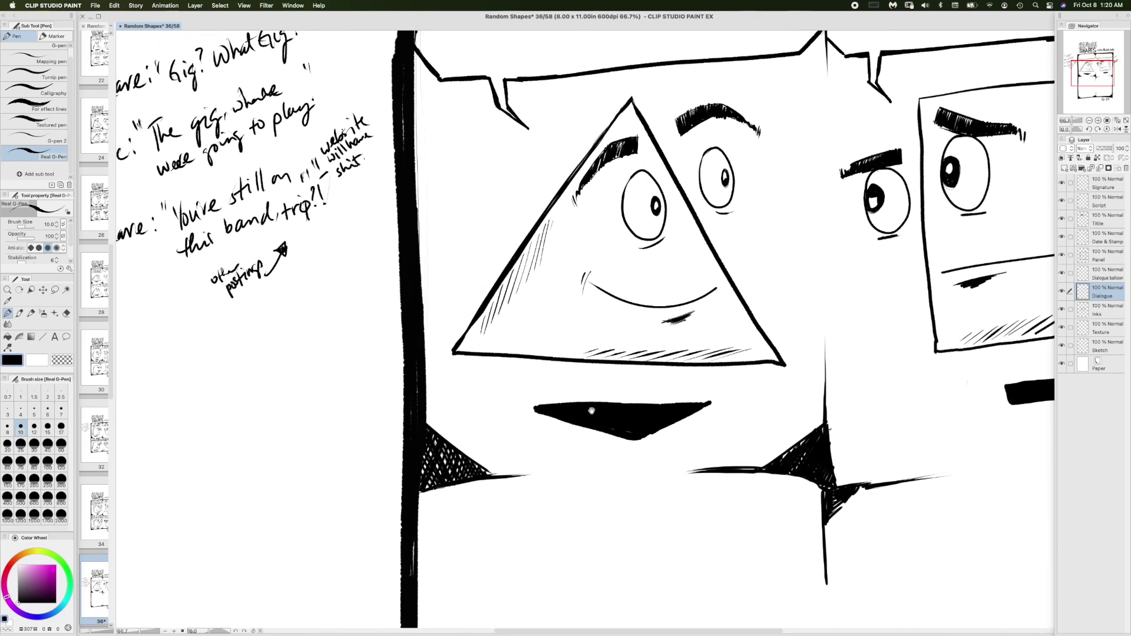
{"action": "left_click_drag", "start_coordinate": [595, 411], "coordinate": [650, 464]}
{"action": "scroll", "coordinate": [648, 460], "scroll_direction": "up", "scroll_amount": 2}
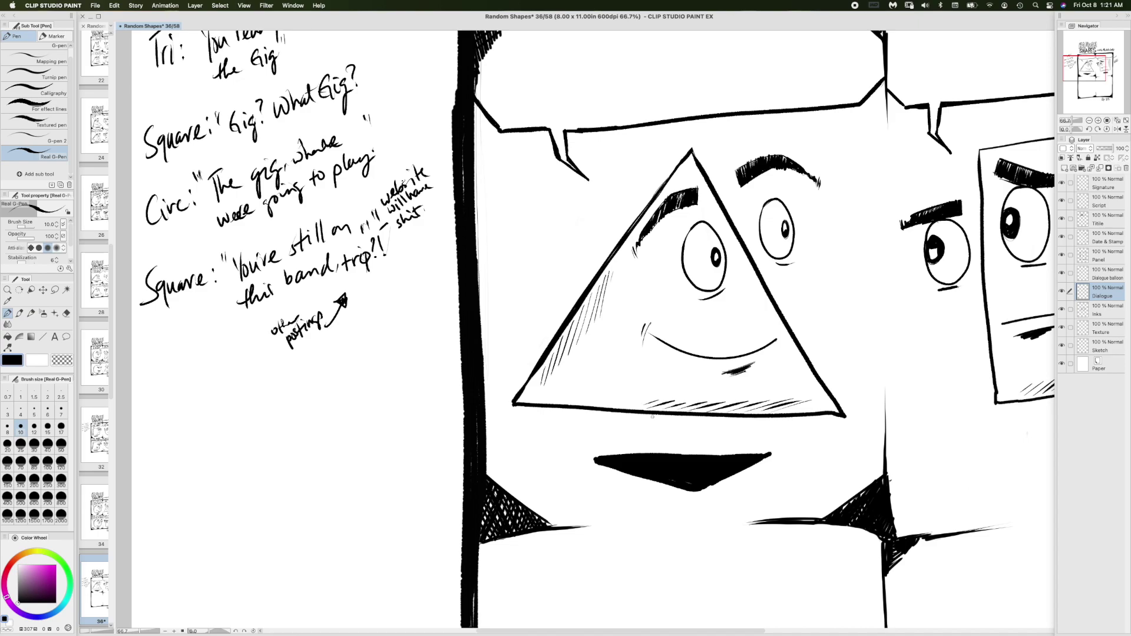
{"action": "scroll", "coordinate": [652, 417], "scroll_direction": "down", "scroll_amount": 3}
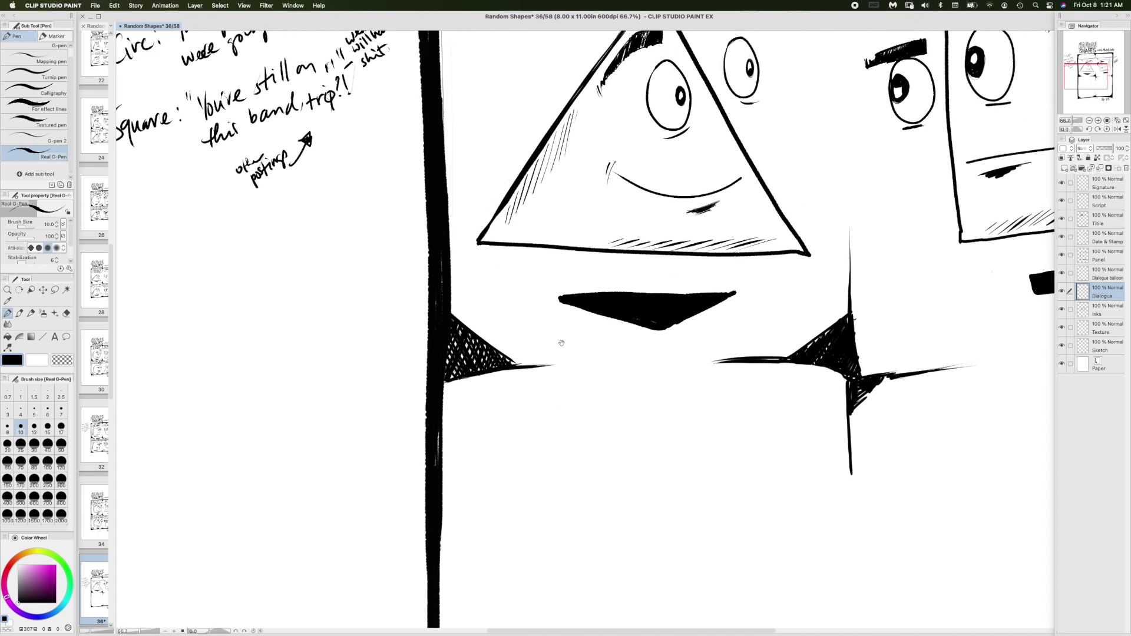
{"action": "left_click_drag", "start_coordinate": [656, 424], "coordinate": [608, 386]}
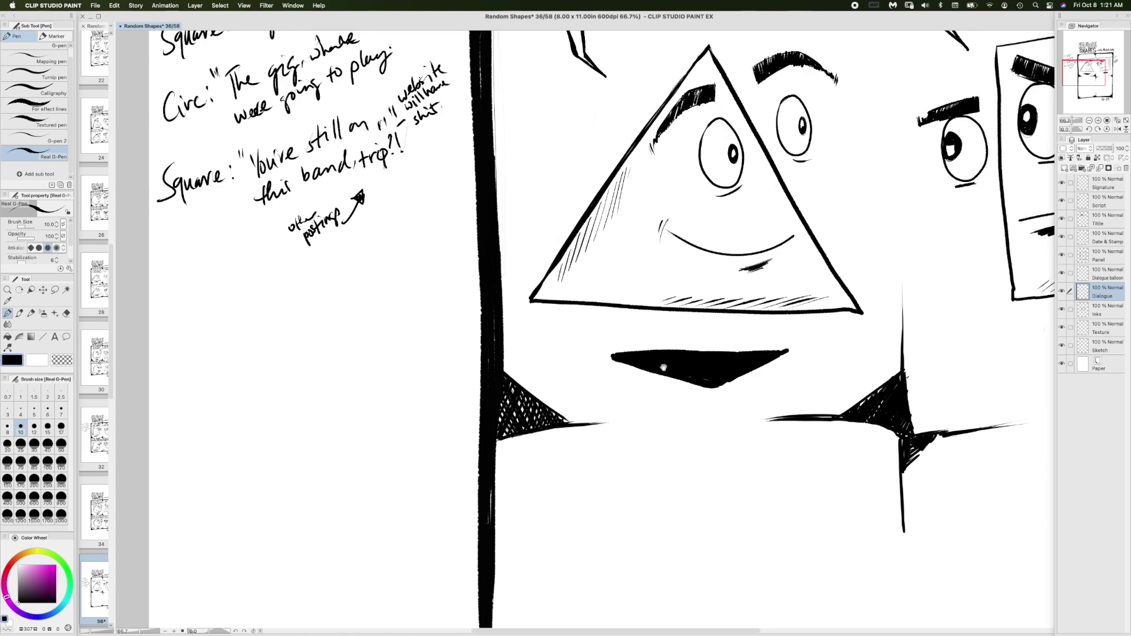
{"action": "scroll", "coordinate": [606, 394], "scroll_direction": "down", "scroll_amount": 10}
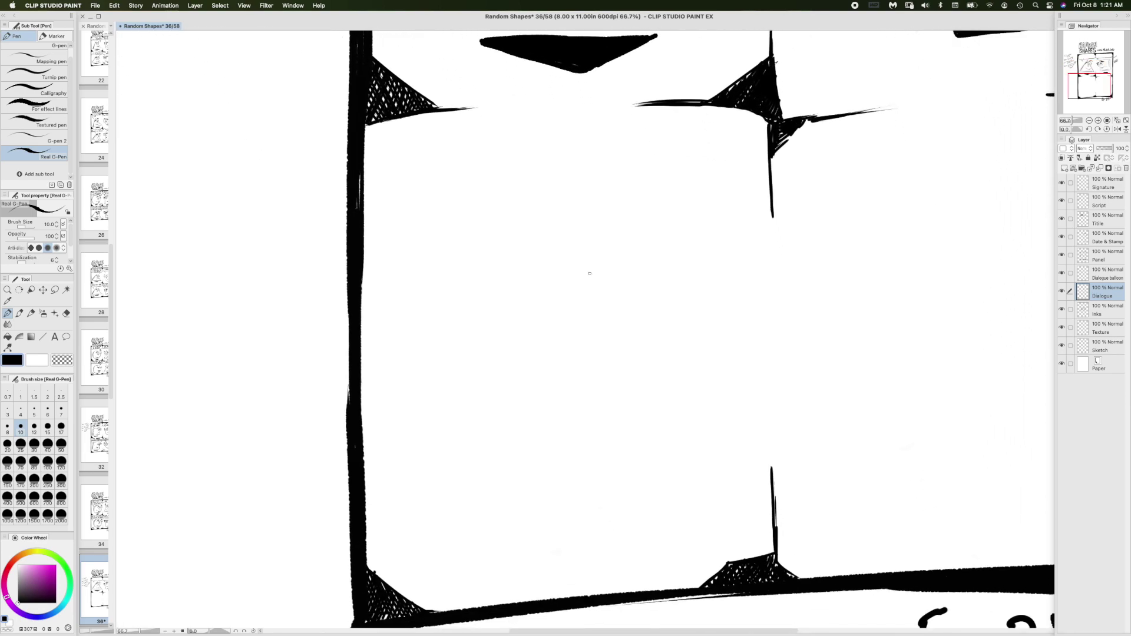
{"action": "scroll", "coordinate": [589, 273], "scroll_direction": "down", "scroll_amount": 2}
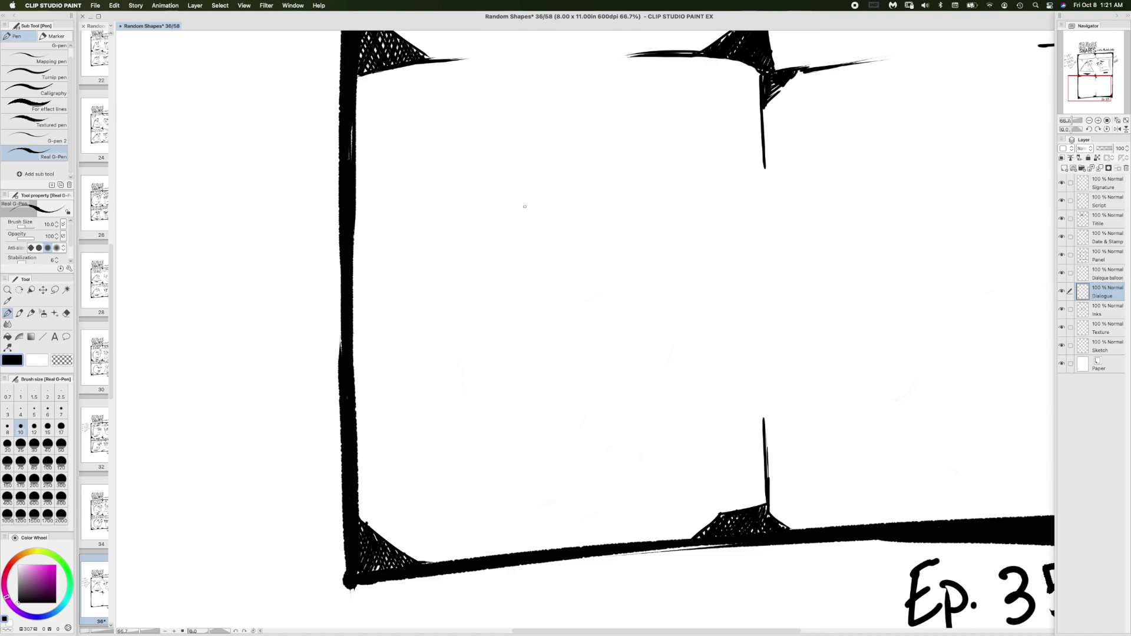
{"action": "mouse_move", "coordinate": [519, 207]}
{"action": "left_mouse_down"}
{"action": "mouse_move", "coordinate": [469, 236]}
{"action": "mouse_move", "coordinate": [442, 296]}
{"action": "mouse_move", "coordinate": [451, 376]}
{"action": "mouse_move", "coordinate": [501, 439]}
{"action": "mouse_move", "coordinate": [569, 457]}
{"action": "mouse_move", "coordinate": [653, 435]}
{"action": "mouse_move", "coordinate": [699, 379]}
{"action": "mouse_move", "coordinate": [708, 286]}
{"action": "mouse_move", "coordinate": [674, 225]}
{"action": "mouse_move", "coordinate": [622, 192]}
{"action": "mouse_move", "coordinate": [557, 190]}
{"action": "mouse_move", "coordinate": [473, 230]}
{"action": "mouse_move", "coordinate": [520, 214]}
{"action": "mouse_move", "coordinate": [498, 219]}
{"action": "left_mouse_up"}
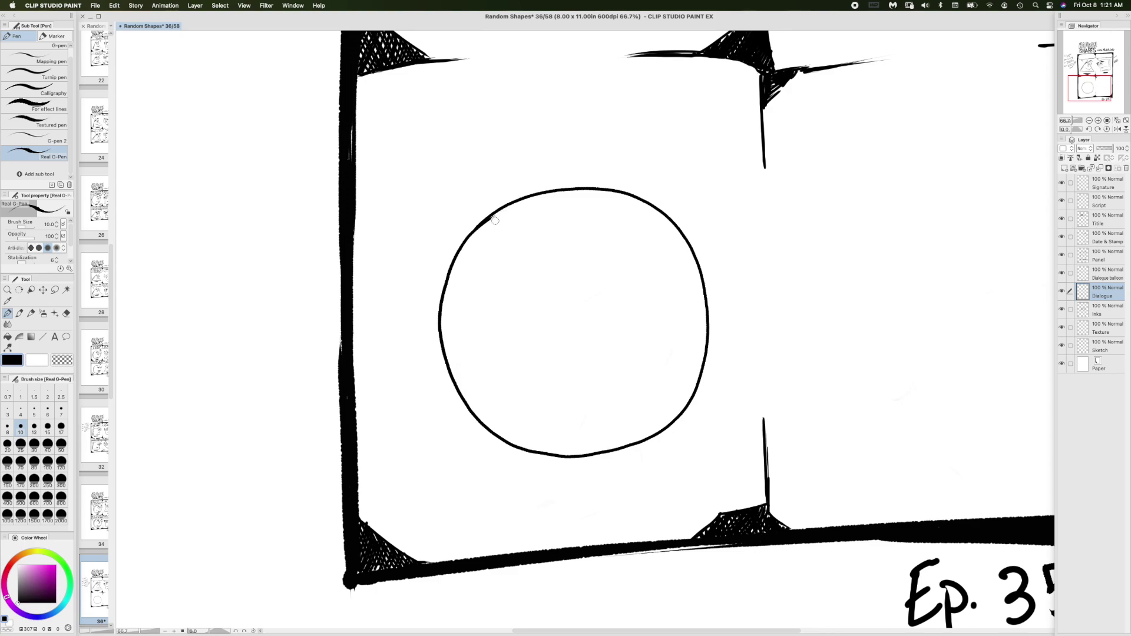
{"action": "scroll", "coordinate": [495, 220], "scroll_direction": "down", "scroll_amount": 5}
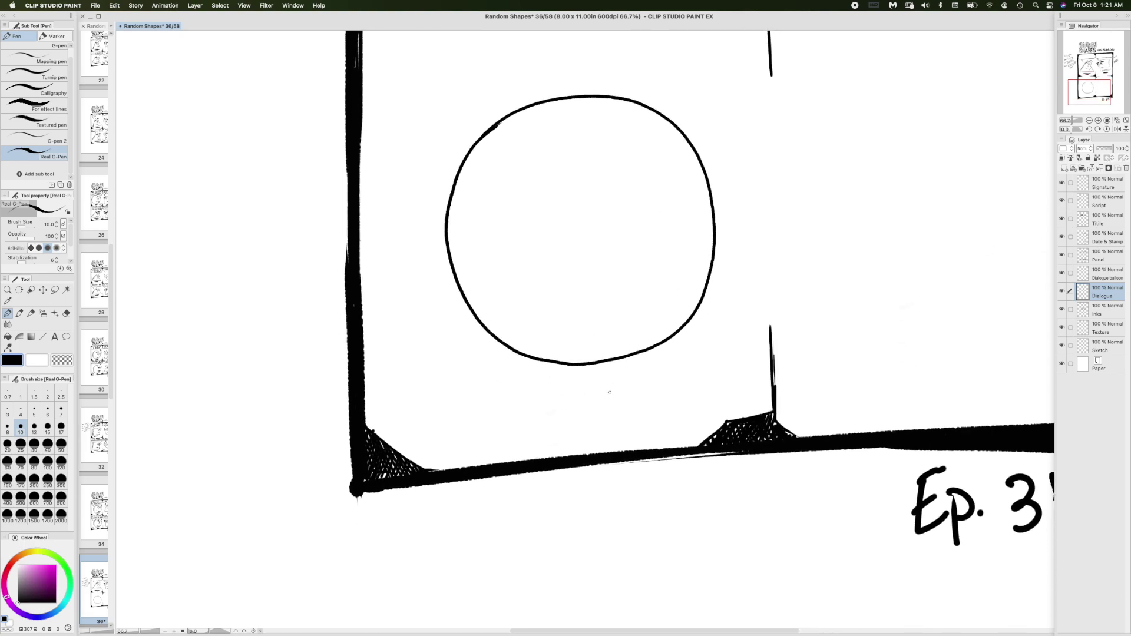
{"action": "mouse_move", "coordinate": [596, 392]}
{"action": "left_mouse_down"}
{"action": "mouse_move", "coordinate": [620, 393]}
{"action": "mouse_move", "coordinate": [575, 400]}
{"action": "mouse_move", "coordinate": [587, 402]}
{"action": "left_mouse_up"}
- Duplicate the Dialogue layer and place the copy directly below the Inks layer
{"action": "right_click", "coordinate": [1103, 299]}
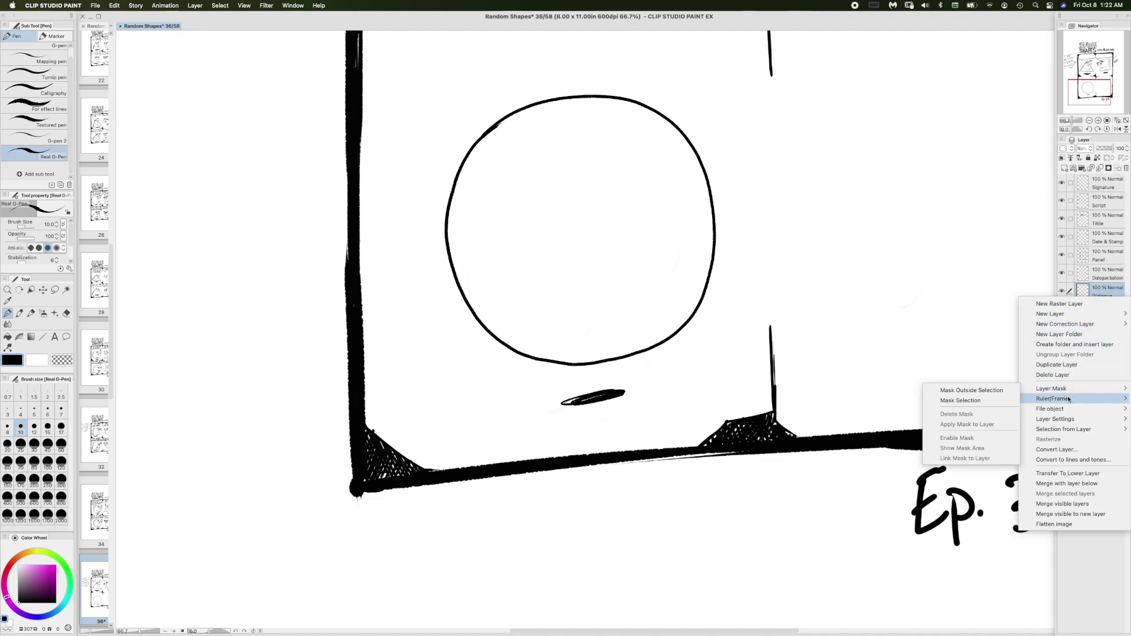
{"action": "mouse_move", "coordinate": [1067, 401]}
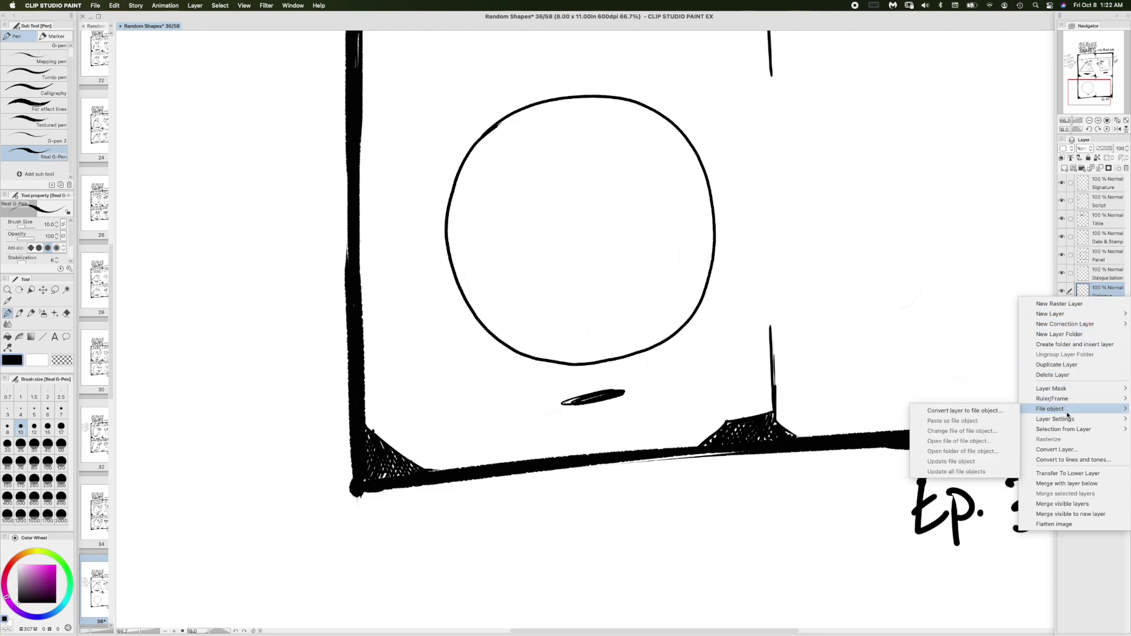
{"action": "left_click", "coordinate": [1077, 364]}
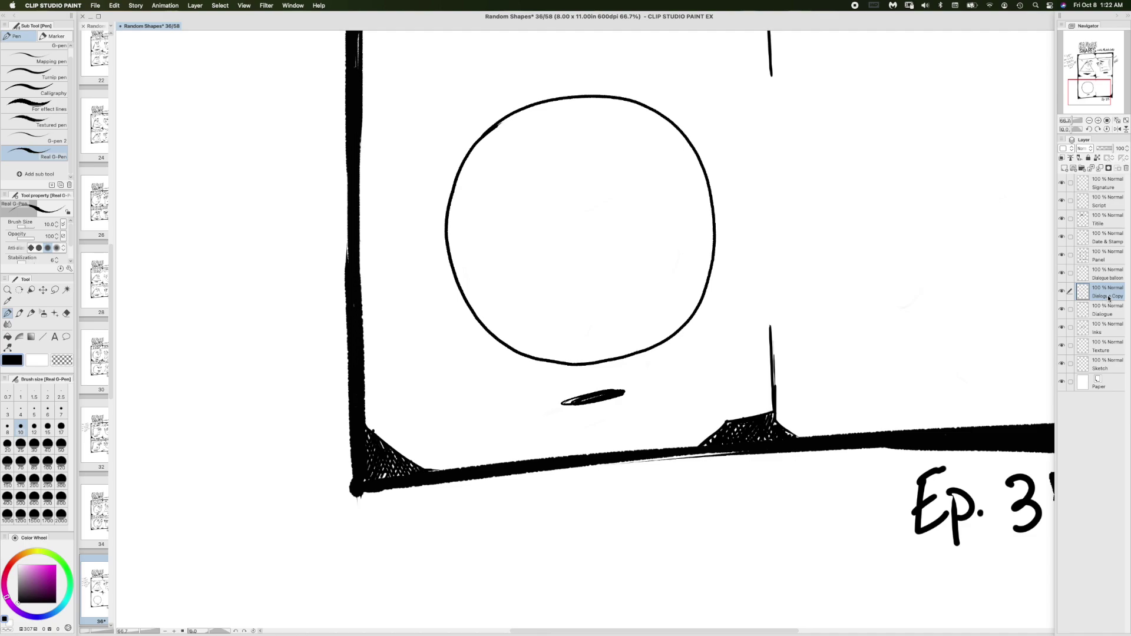
{"action": "left_click_drag", "start_coordinate": [1110, 297], "coordinate": [1104, 332]}
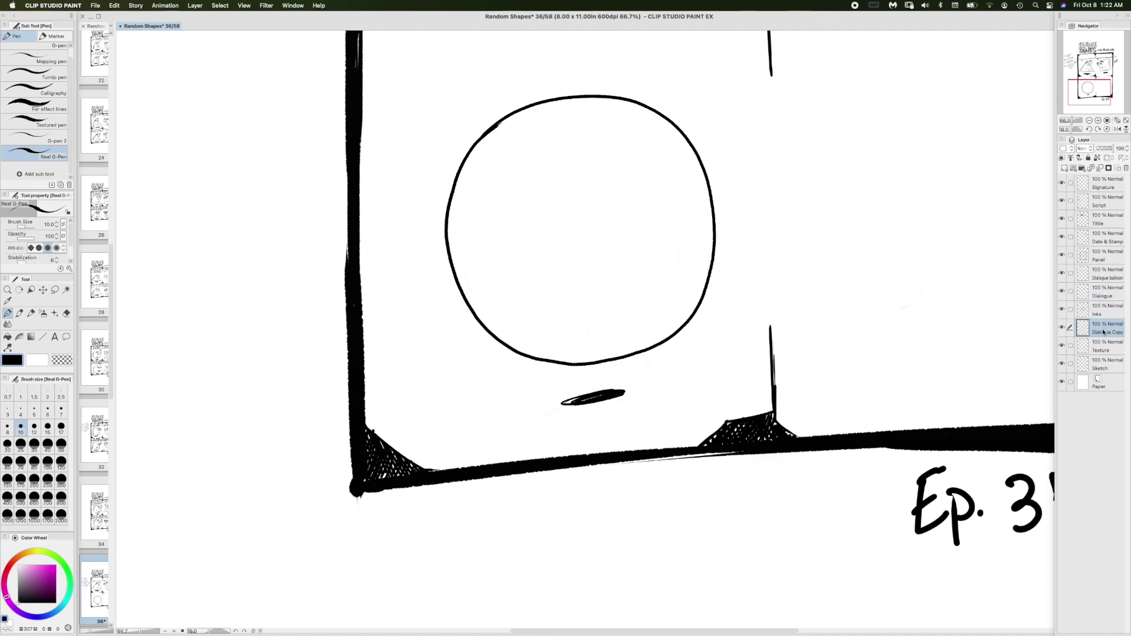
- Hide the Dialogue Copy layer and erase the circle and its shadow from the Dialogue layer
{"action": "left_click", "coordinate": [1116, 298]}
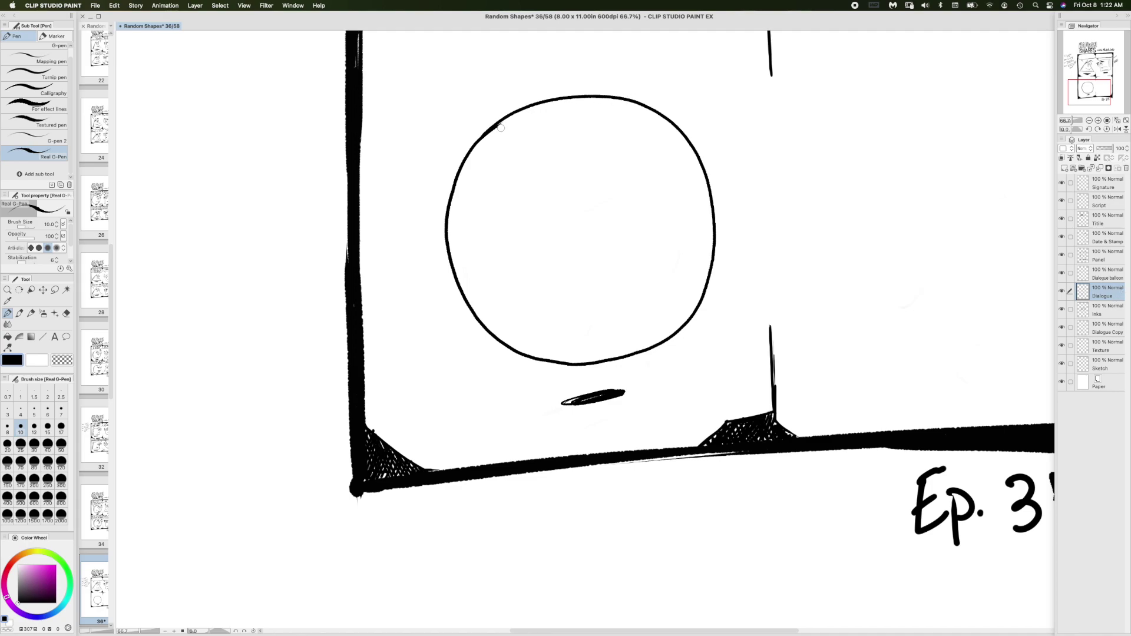
{"action": "left_click", "coordinate": [1062, 329]}
{"action": "mouse_move", "coordinate": [536, 104]}
{"action": "left_mouse_down"}
{"action": "mouse_move", "coordinate": [478, 136]}
{"action": "mouse_move", "coordinate": [446, 228]}
{"action": "mouse_move", "coordinate": [504, 343]}
{"action": "left_mouse_up"}
{"action": "mouse_move", "coordinate": [652, 114]}
{"action": "left_mouse_down"}
{"action": "mouse_move", "coordinate": [637, 103]}
{"action": "mouse_move", "coordinate": [654, 105]}
{"action": "mouse_move", "coordinate": [707, 163]}
{"action": "mouse_move", "coordinate": [681, 131]}
{"action": "mouse_move", "coordinate": [710, 227]}
{"action": "mouse_move", "coordinate": [710, 290]}
{"action": "mouse_move", "coordinate": [648, 349]}
{"action": "mouse_move", "coordinate": [619, 357]}
{"action": "mouse_move", "coordinate": [554, 357]}
{"action": "mouse_move", "coordinate": [487, 325]}
{"action": "left_mouse_up"}
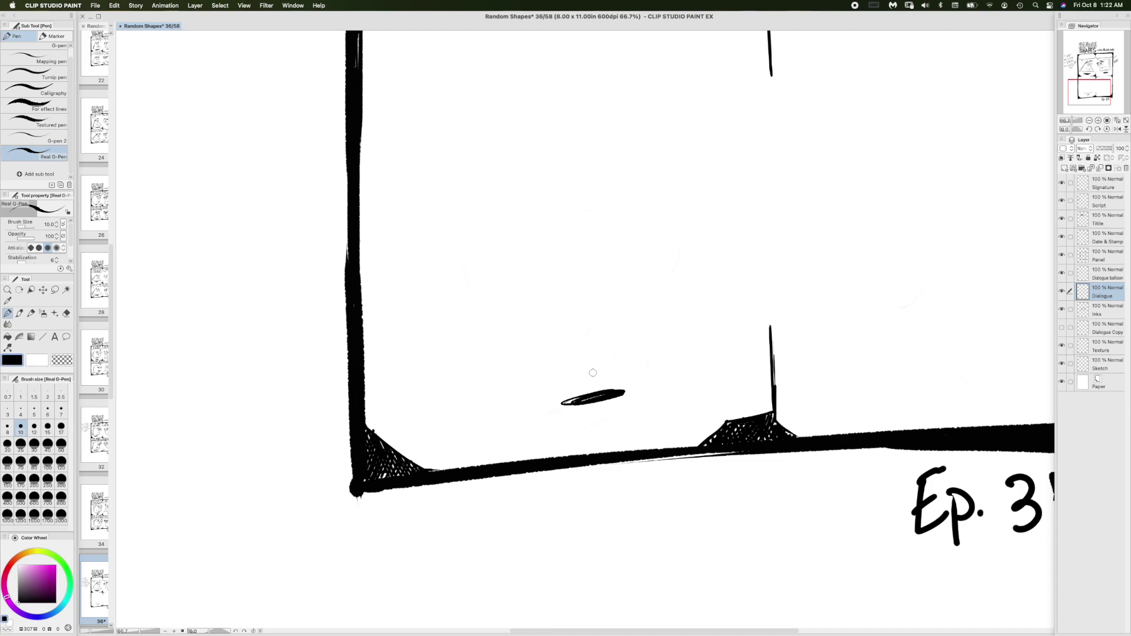
{"action": "mouse_move", "coordinate": [607, 372]}
{"action": "left_mouse_down"}
{"action": "mouse_move", "coordinate": [612, 393]}
{"action": "mouse_move", "coordinate": [578, 403]}
{"action": "left_mouse_up"}
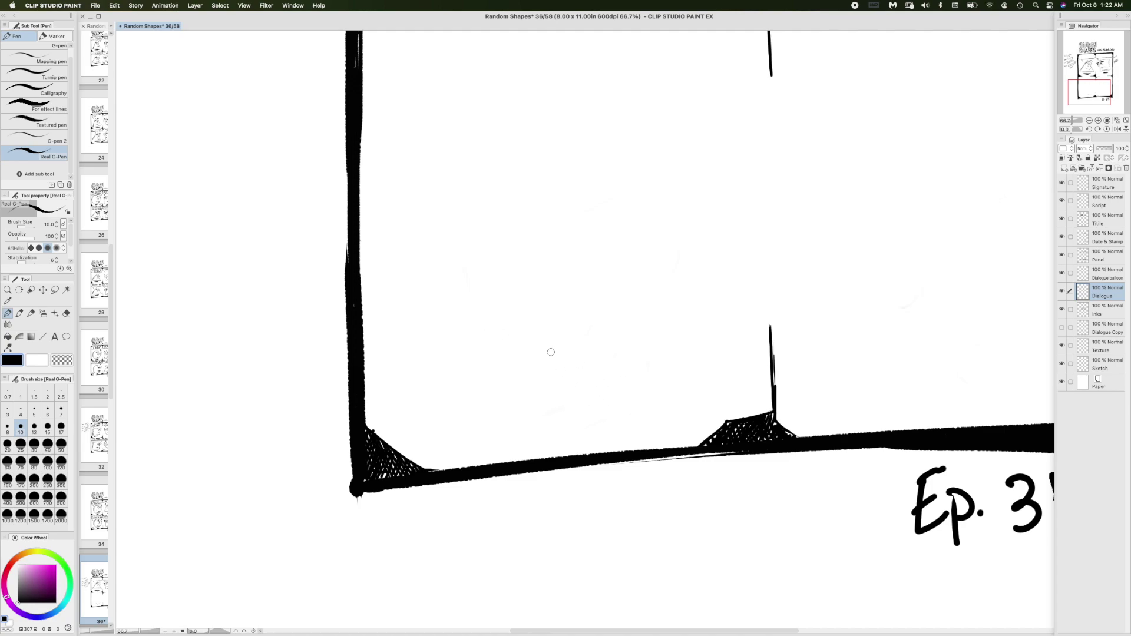
- Show the Dialogue Copy layer again and merge it with the Inks layer
{"action": "left_click", "coordinate": [1063, 329]}
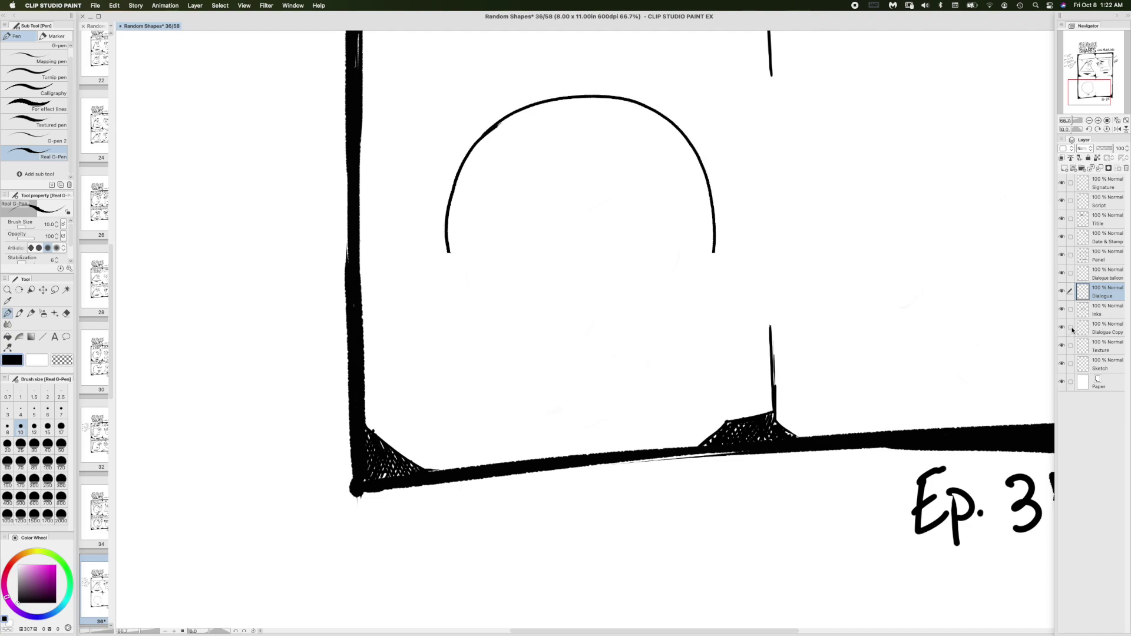
{"action": "left_click", "coordinate": [1099, 317]}
{"action": "left_click", "coordinate": [1070, 329]}
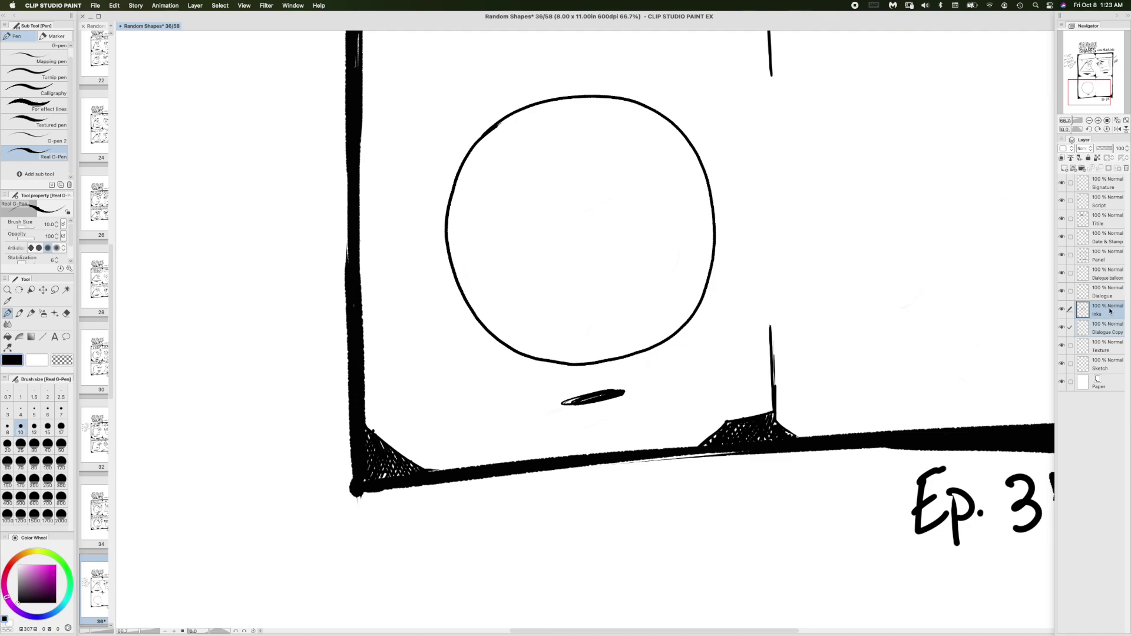
{"action": "key", "text": "super+shift+n"}
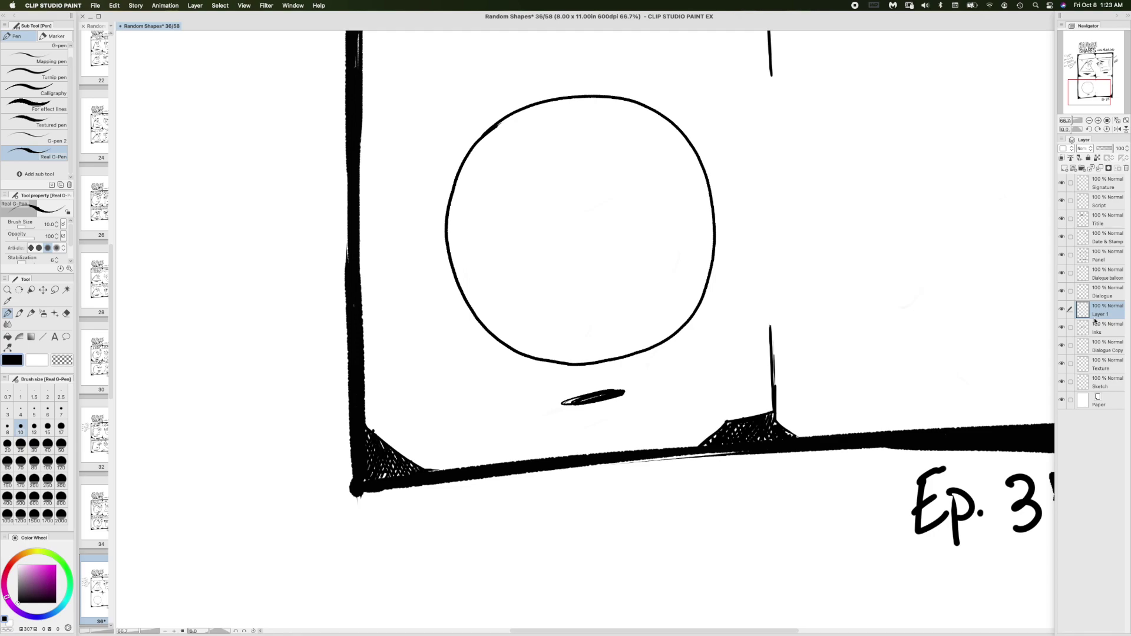
{"action": "key", "text": "super+e"}
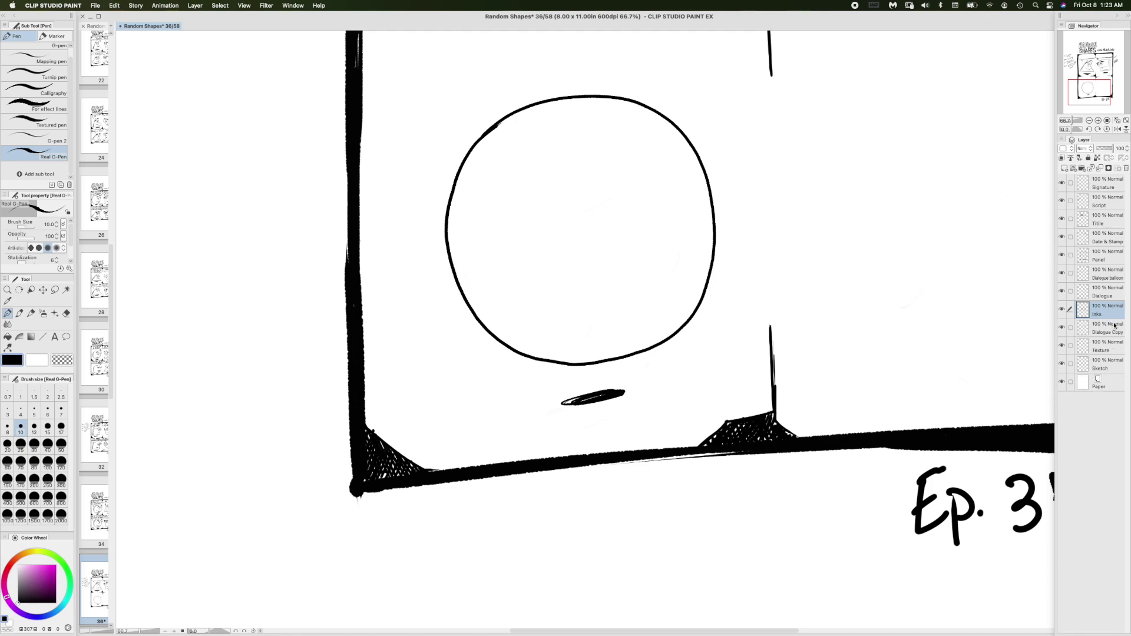
{"action": "left_click", "coordinate": [1071, 329]}
{"action": "right_click", "coordinate": [1108, 314]}
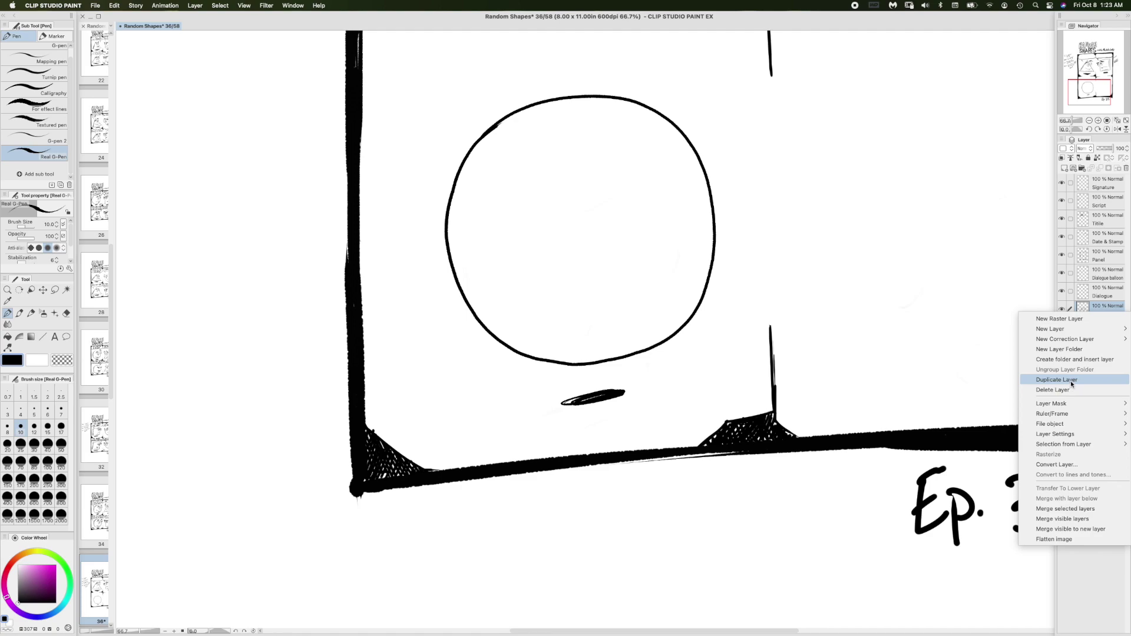
{"action": "mouse_move", "coordinate": [1081, 419]}
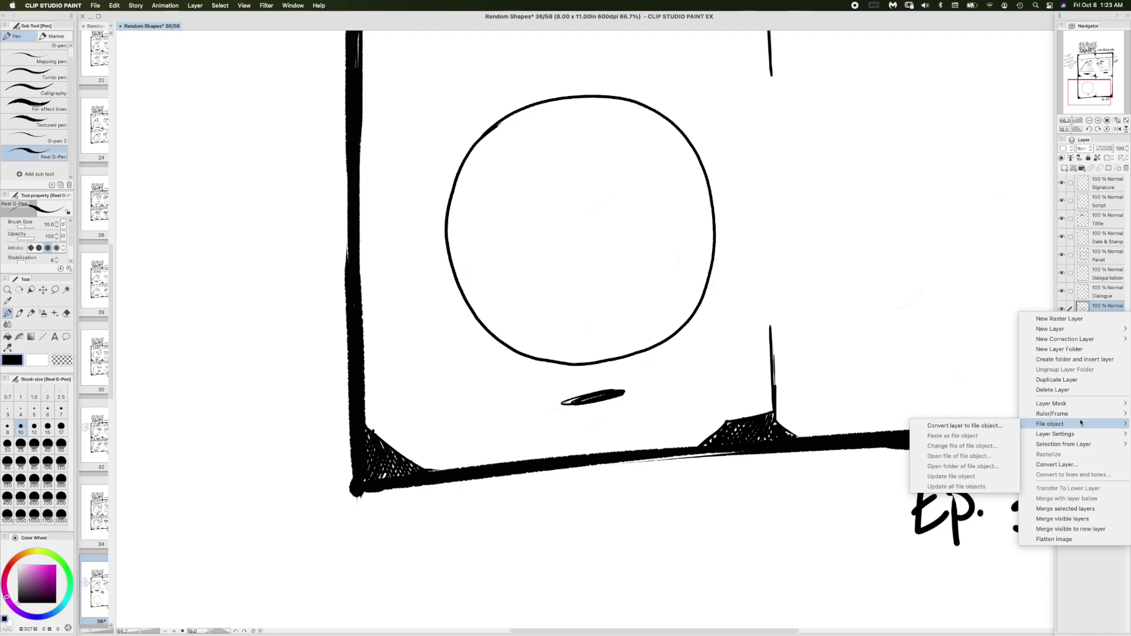
{"action": "left_click", "coordinate": [1069, 510]}
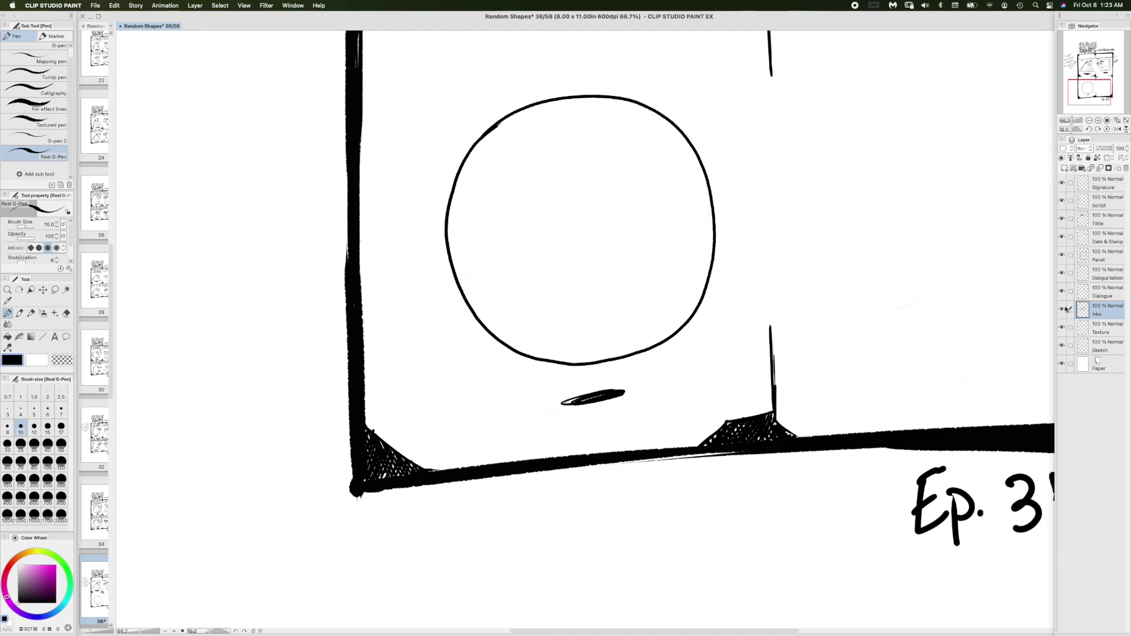
{"action": "left_click", "coordinate": [1062, 309]}
{"action": "left_click", "coordinate": [1061, 309]}
- Fill the circle's shadow solid black, and move the circle and shadow slightly left with a slight clockwise rotation
{"action": "mouse_move", "coordinate": [601, 396]}
{"action": "left_mouse_down"}
{"action": "mouse_move", "coordinate": [565, 405]}
{"action": "mouse_move", "coordinate": [628, 392]}
{"action": "mouse_move", "coordinate": [614, 399]}
{"action": "left_mouse_up"}
{"action": "scroll", "coordinate": [633, 265], "scroll_direction": "up", "scroll_amount": 5}
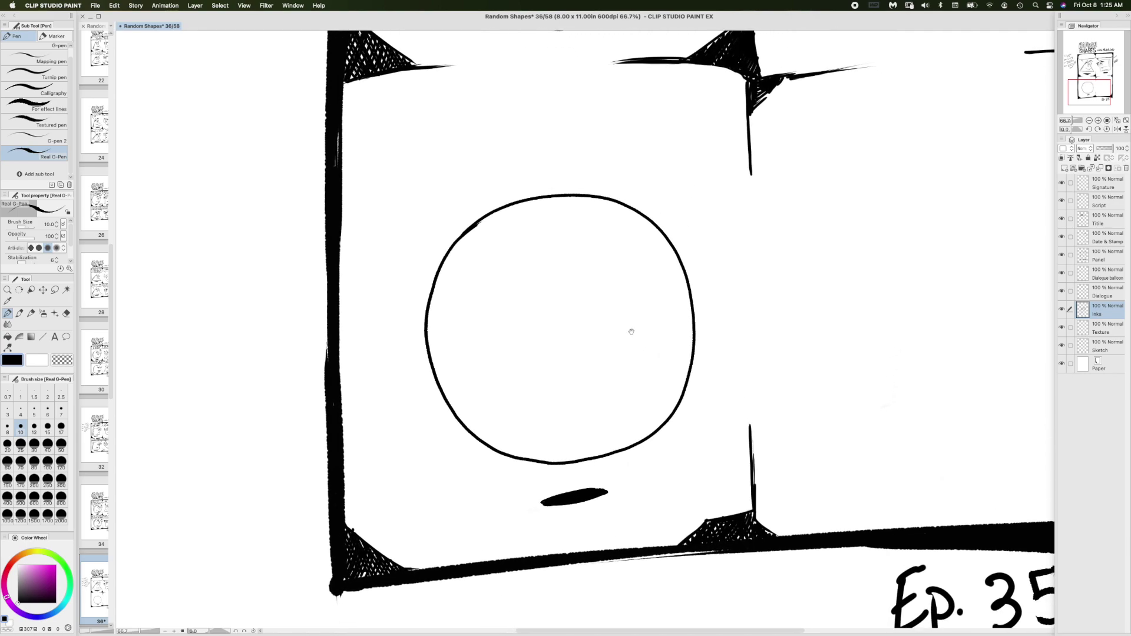
{"action": "left_click", "coordinate": [55, 290]}
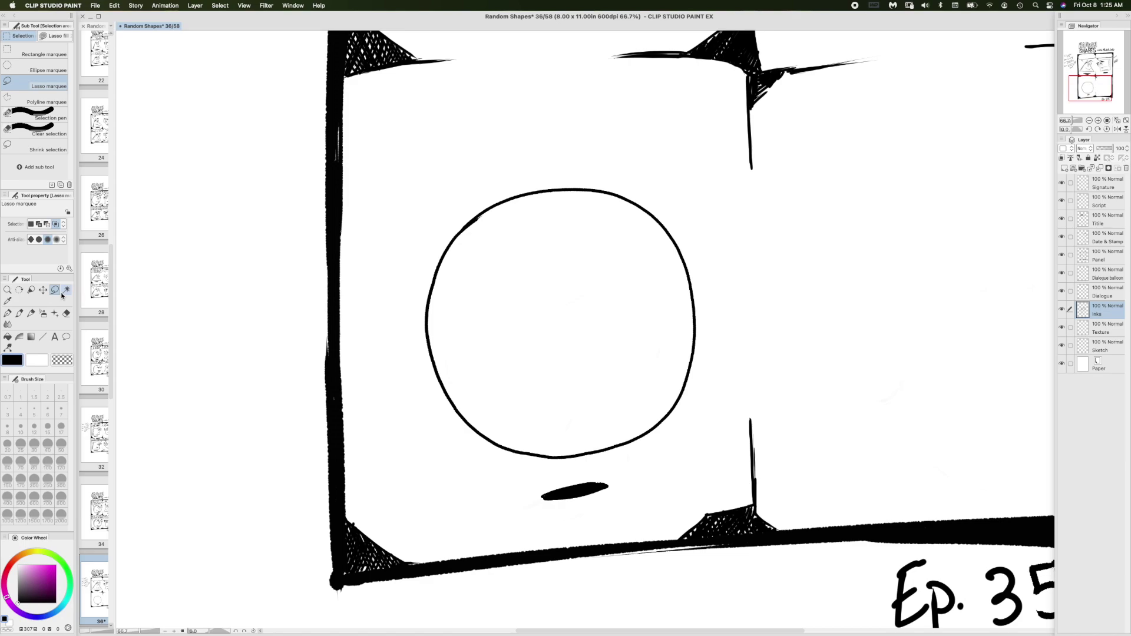
{"action": "mouse_move", "coordinate": [592, 166]}
{"action": "left_mouse_down"}
{"action": "mouse_move", "coordinate": [399, 267]}
{"action": "mouse_move", "coordinate": [429, 493]}
{"action": "mouse_move", "coordinate": [594, 505]}
{"action": "mouse_move", "coordinate": [740, 317]}
{"action": "mouse_move", "coordinate": [614, 157]}
{"action": "mouse_move", "coordinate": [583, 165]}
{"action": "left_mouse_up"}
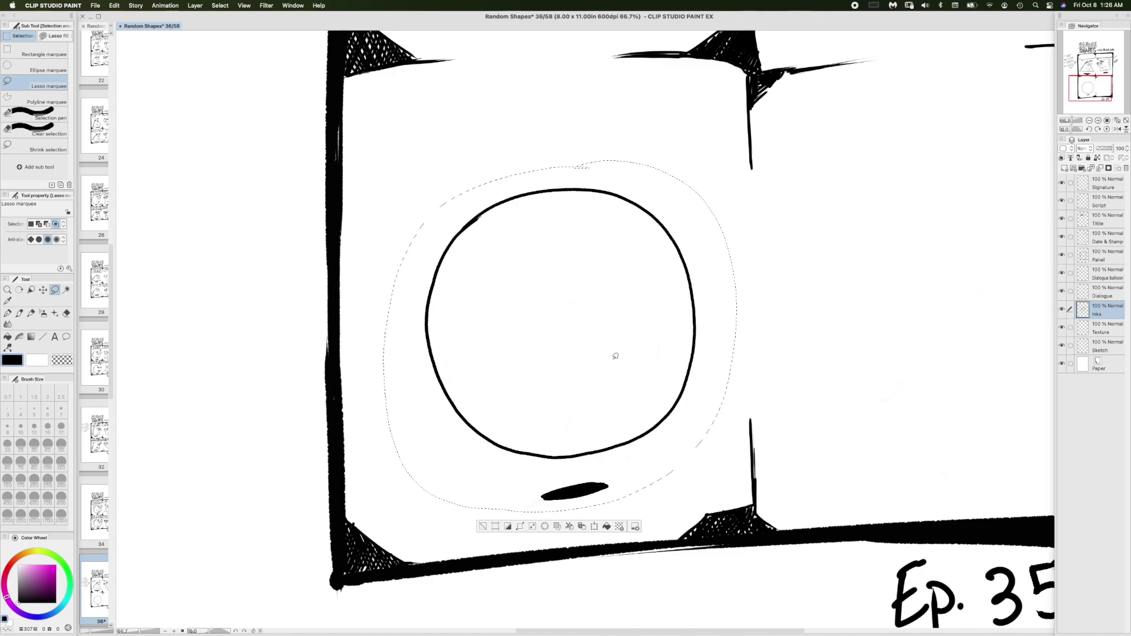
{"action": "left_click", "coordinate": [594, 527]}
{"action": "left_click_drag", "start_coordinate": [652, 379], "coordinate": [625, 385]}
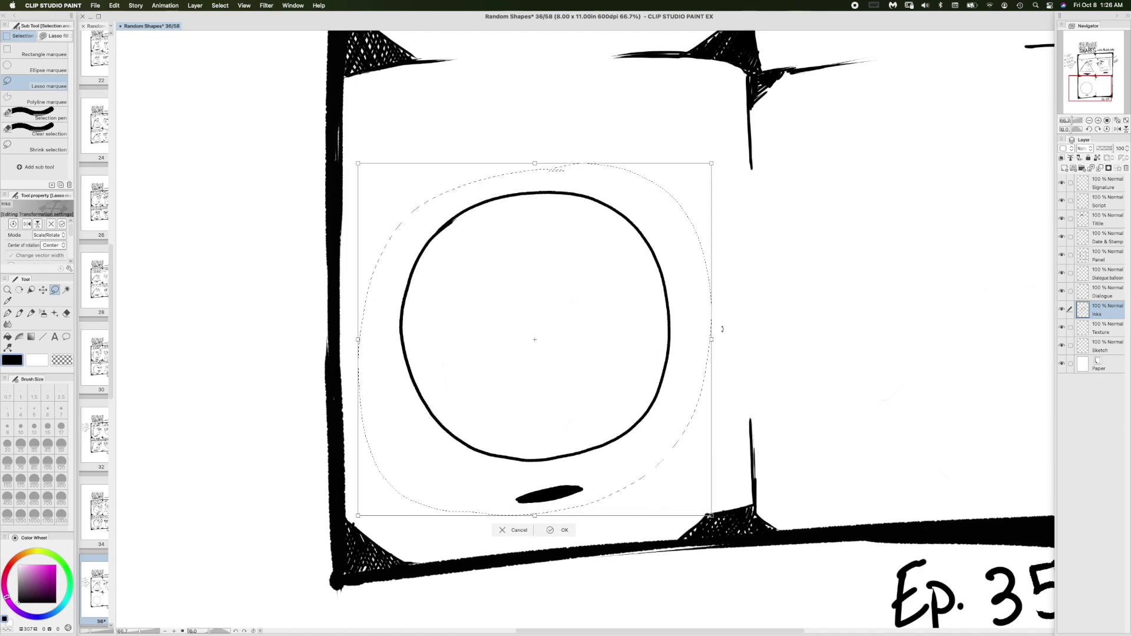
{"action": "left_click_drag", "start_coordinate": [722, 329], "coordinate": [722, 340]}
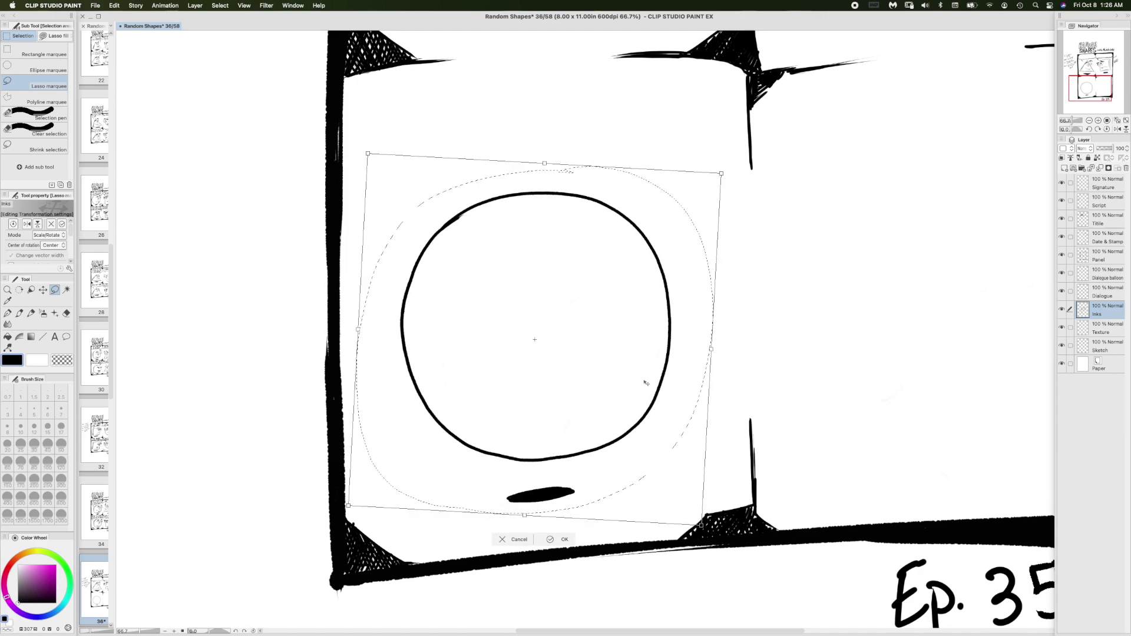
{"action": "left_click", "coordinate": [552, 540]}
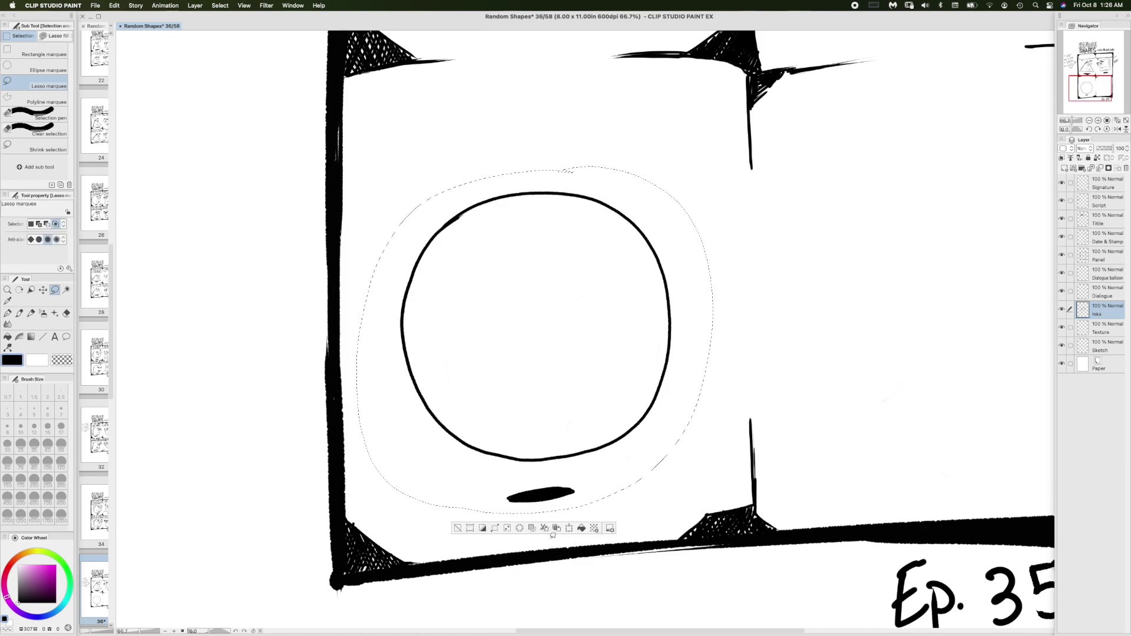
{"action": "left_click", "coordinate": [458, 528]}
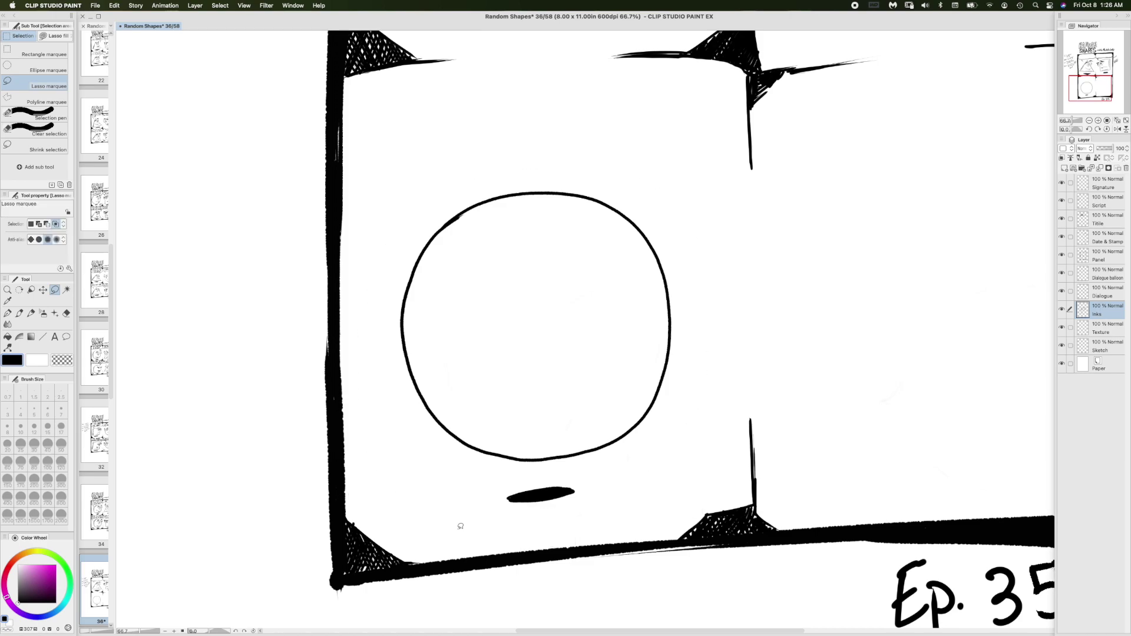
- Thicken the shadow beneath the circle and extend it to the right, and set the pen's brush size to 8
{"action": "left_click", "coordinate": [7, 314]}
{"action": "scroll", "coordinate": [635, 253], "scroll_direction": "down", "scroll_amount": 4}
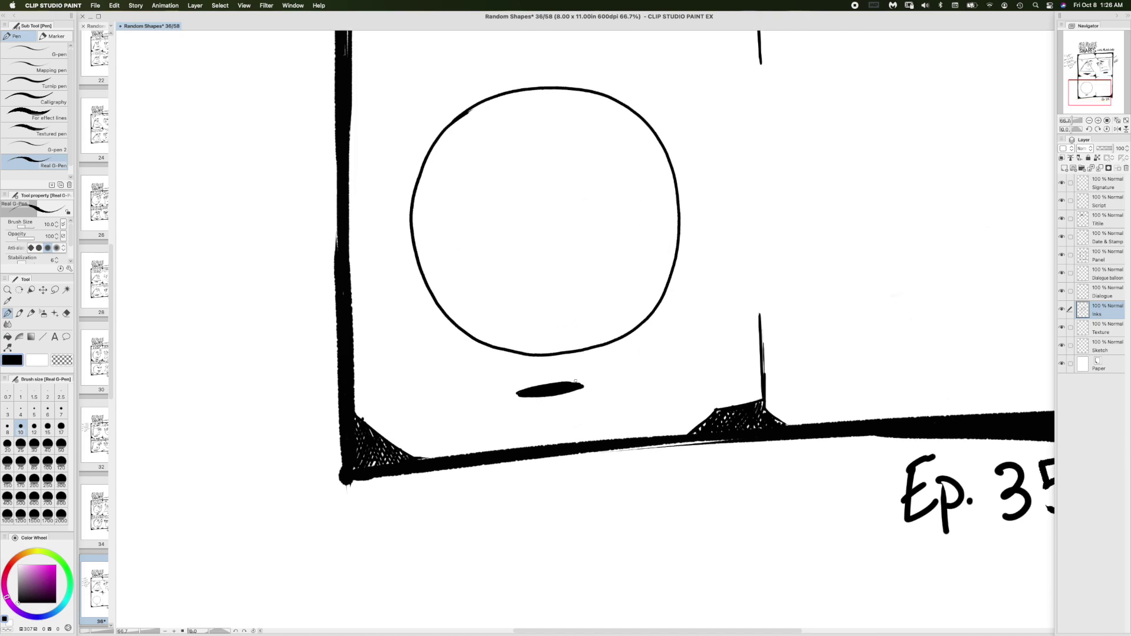
{"action": "mouse_move", "coordinate": [567, 390]}
{"action": "left_mouse_down"}
{"action": "mouse_move", "coordinate": [592, 386]}
{"action": "mouse_move", "coordinate": [524, 397]}
{"action": "mouse_move", "coordinate": [589, 387]}
{"action": "mouse_move", "coordinate": [532, 399]}
{"action": "mouse_move", "coordinate": [584, 380]}
{"action": "mouse_move", "coordinate": [564, 383]}
{"action": "left_mouse_up"}
{"action": "key", "text": "bracketleft"}
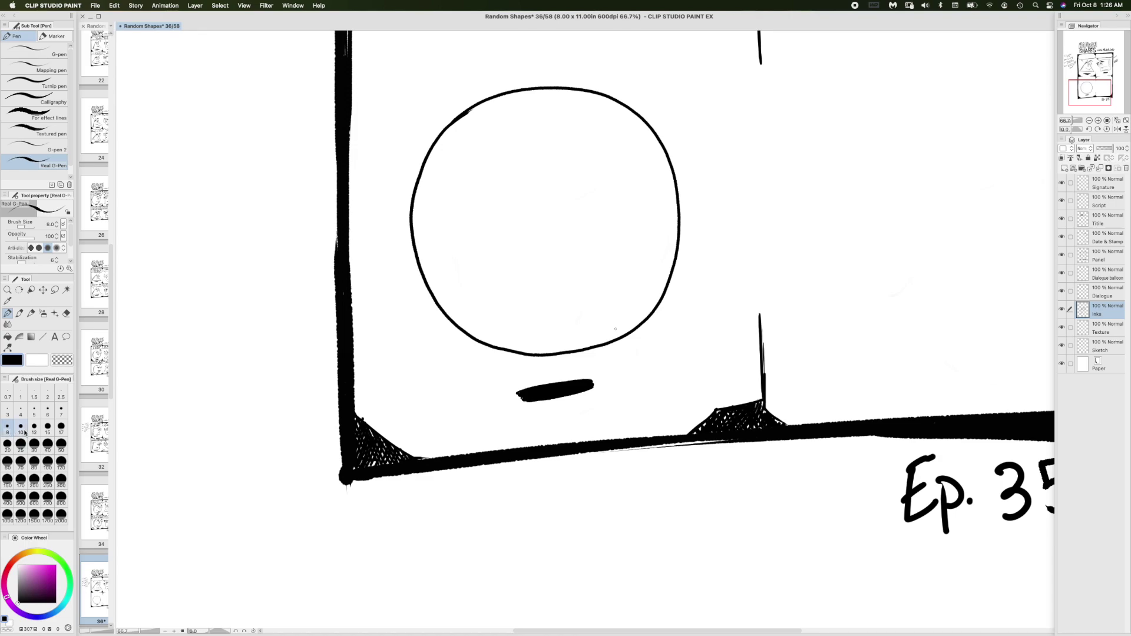
{"action": "left_click_drag", "start_coordinate": [565, 287], "coordinate": [504, 353]}
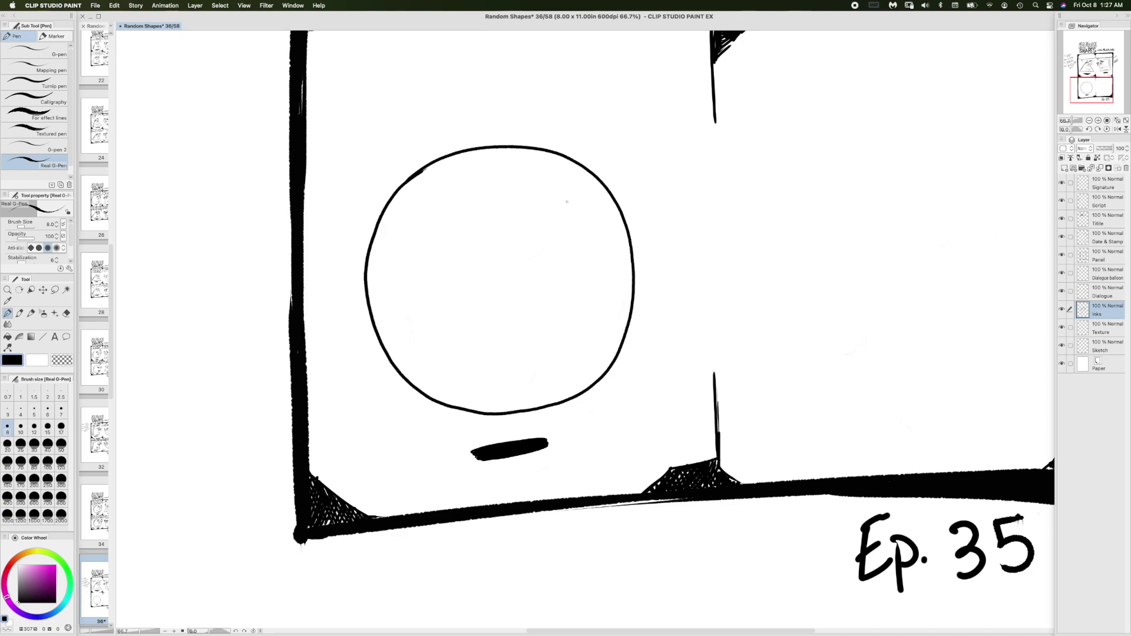
- Lasso the circle with its shadow and scale both down slightly toward the panel's lower-left corner
{"action": "left_click", "coordinate": [54, 290]}
{"action": "mouse_move", "coordinate": [518, 121]}
{"action": "left_mouse_down"}
{"action": "mouse_move", "coordinate": [469, 119]}
{"action": "mouse_move", "coordinate": [348, 352]}
{"action": "mouse_move", "coordinate": [523, 465]}
{"action": "mouse_move", "coordinate": [656, 253]}
{"action": "mouse_move", "coordinate": [514, 118]}
{"action": "left_mouse_up"}
{"action": "left_click", "coordinate": [526, 484]}
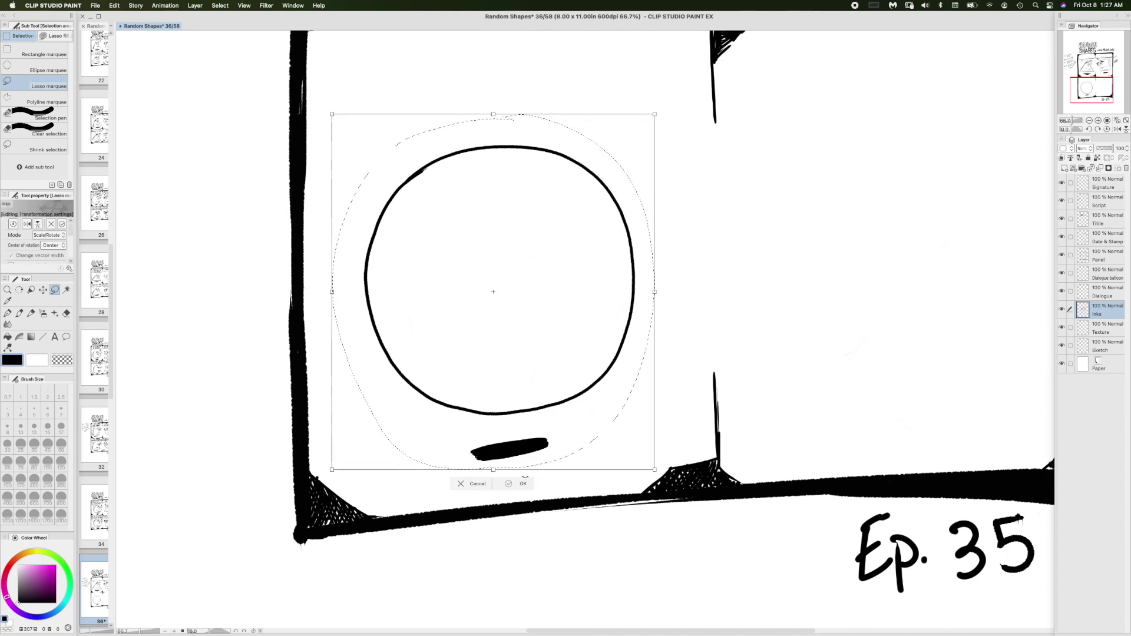
{"action": "left_click_drag", "start_coordinate": [654, 115], "coordinate": [641, 126]}
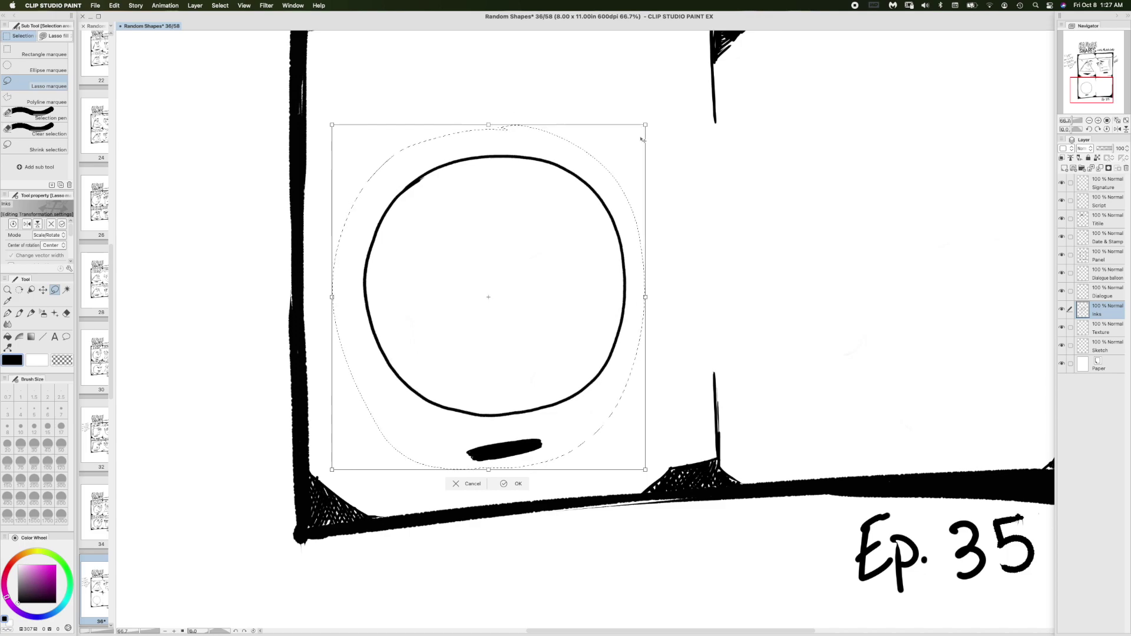
{"action": "left_click", "coordinate": [505, 483]}
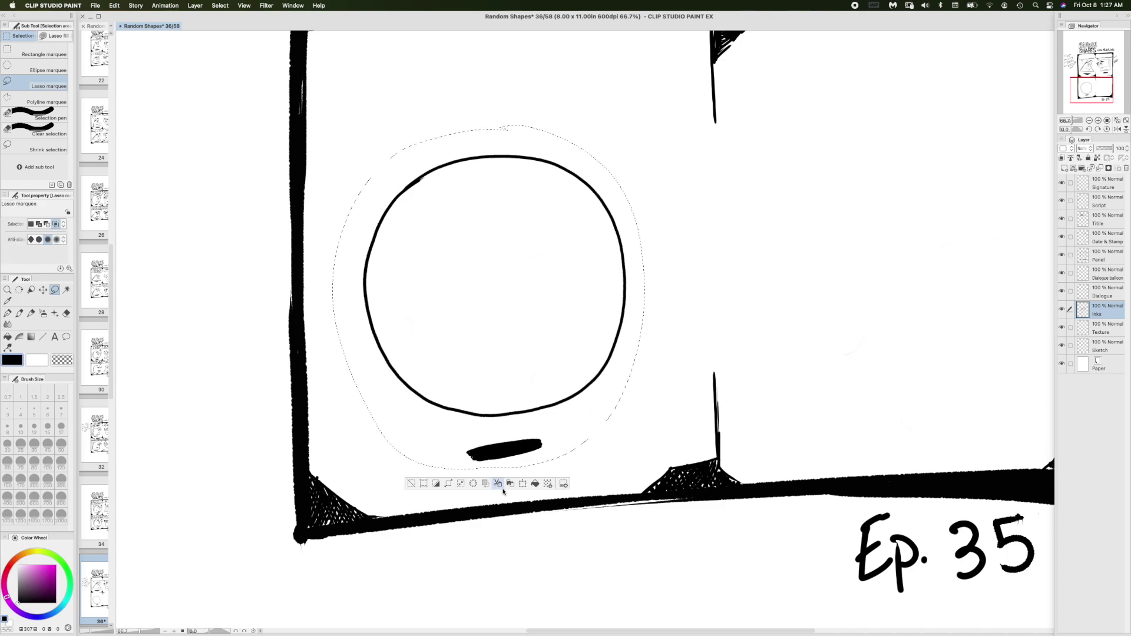
{"action": "left_click", "coordinate": [414, 484]}
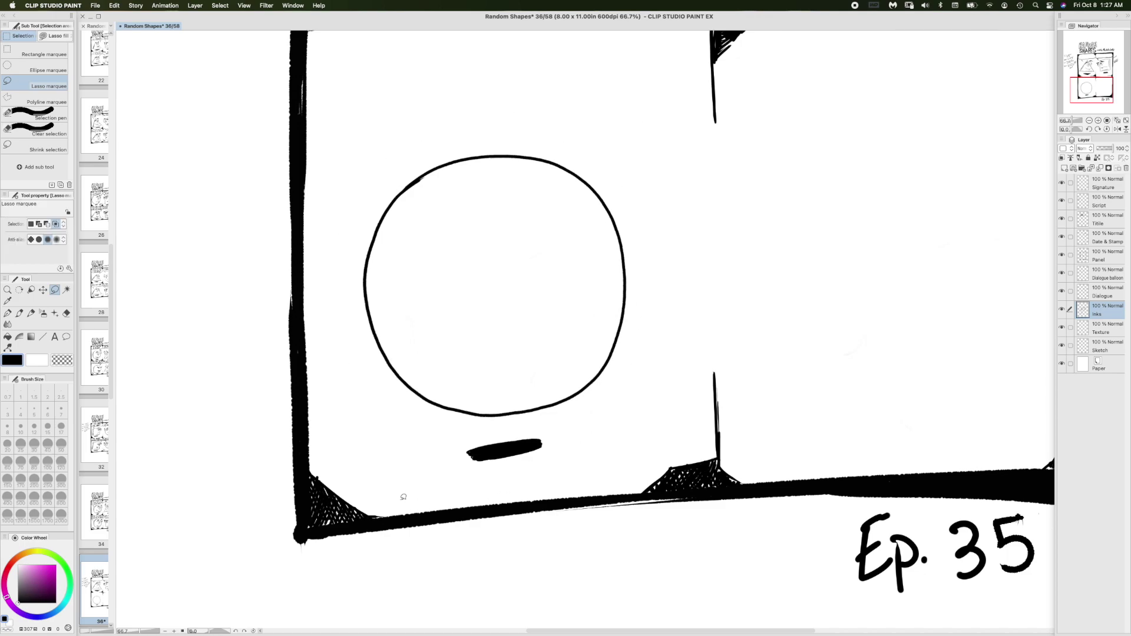
- Lasso the circle and shadow again and subtly reshape them by adjusting the right-hand corners of the transform
{"action": "left_click", "coordinate": [7, 314]}
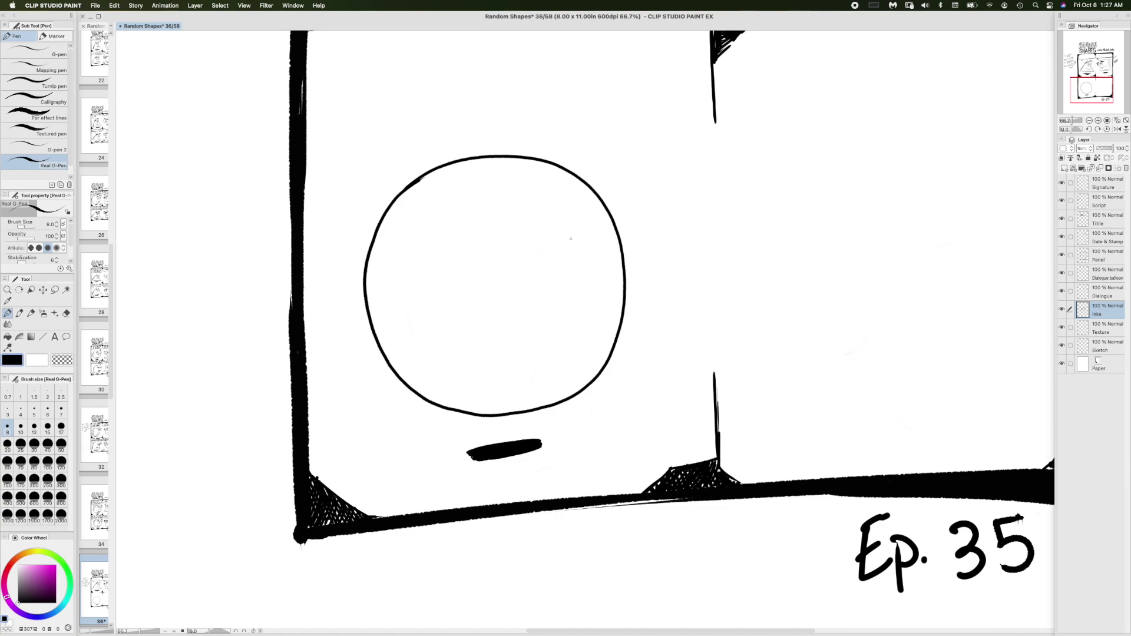
{"action": "left_click", "coordinate": [55, 290]}
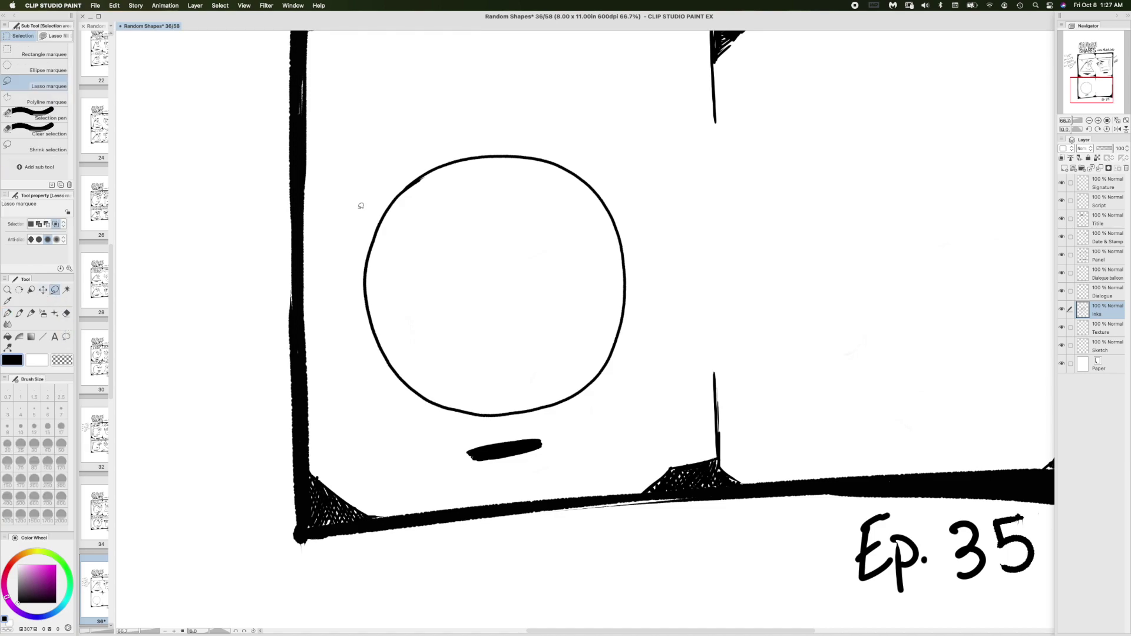
{"action": "mouse_move", "coordinate": [500, 127]}
{"action": "left_mouse_down"}
{"action": "mouse_move", "coordinate": [338, 240]}
{"action": "mouse_move", "coordinate": [435, 465]}
{"action": "mouse_move", "coordinate": [629, 405]}
{"action": "mouse_move", "coordinate": [586, 134]}
{"action": "mouse_move", "coordinate": [489, 124]}
{"action": "left_mouse_up"}
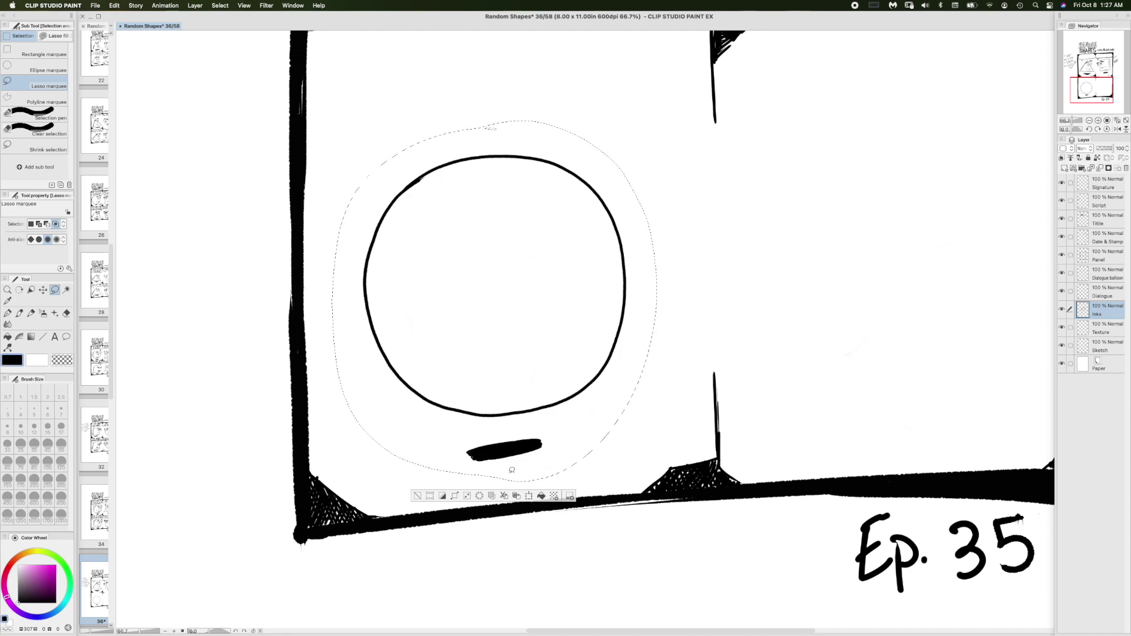
{"action": "left_click", "coordinate": [528, 496]}
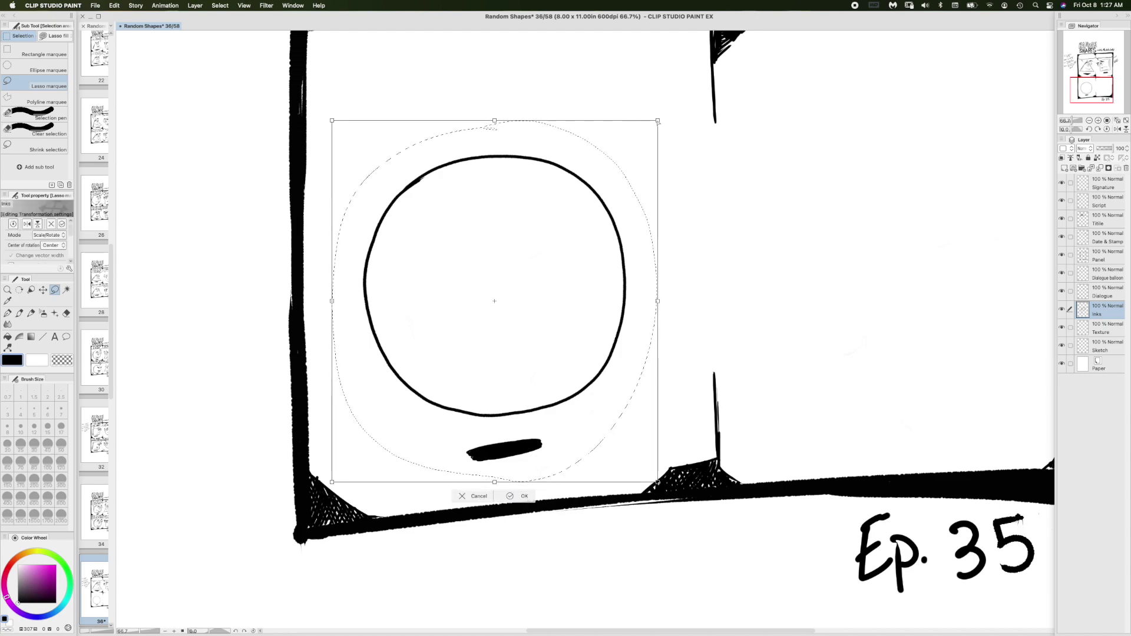
{"action": "left_click_drag", "start_coordinate": [659, 122], "coordinate": [649, 125]}
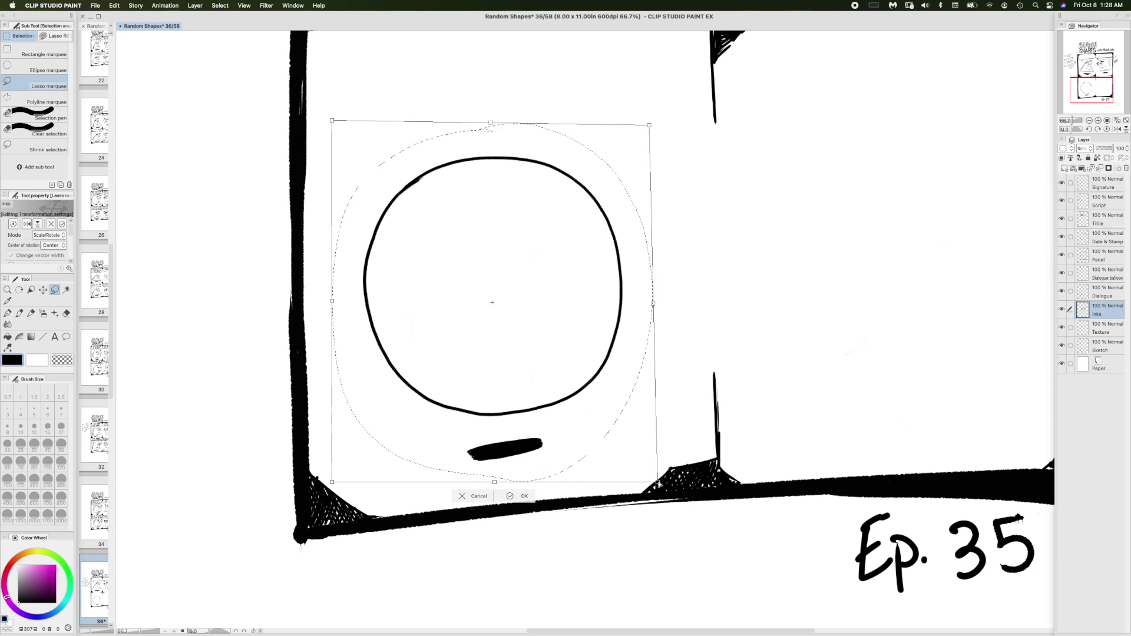
{"action": "left_click_drag", "start_coordinate": [658, 483], "coordinate": [653, 474]}
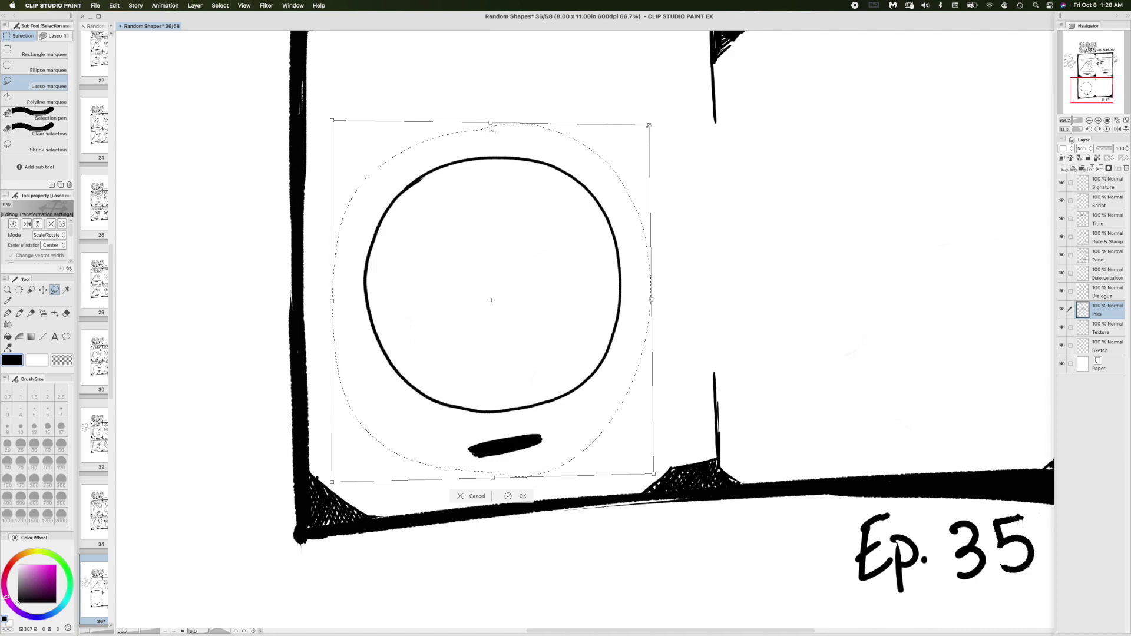
{"action": "left_click_drag", "start_coordinate": [649, 125], "coordinate": [652, 122]}
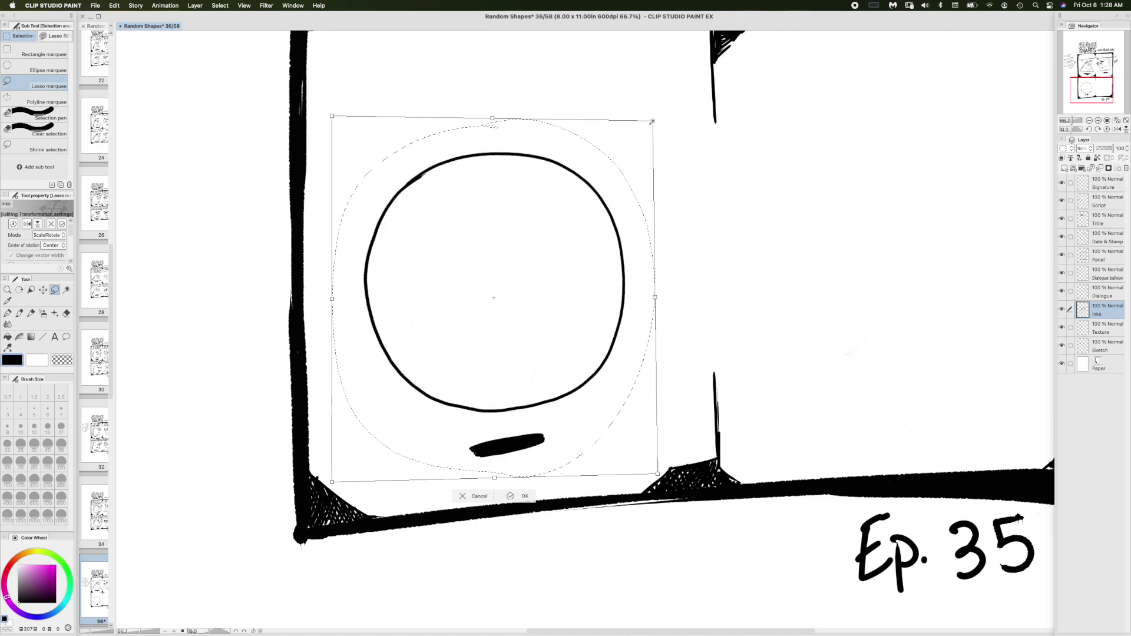
{"action": "left_click", "coordinate": [515, 499]}
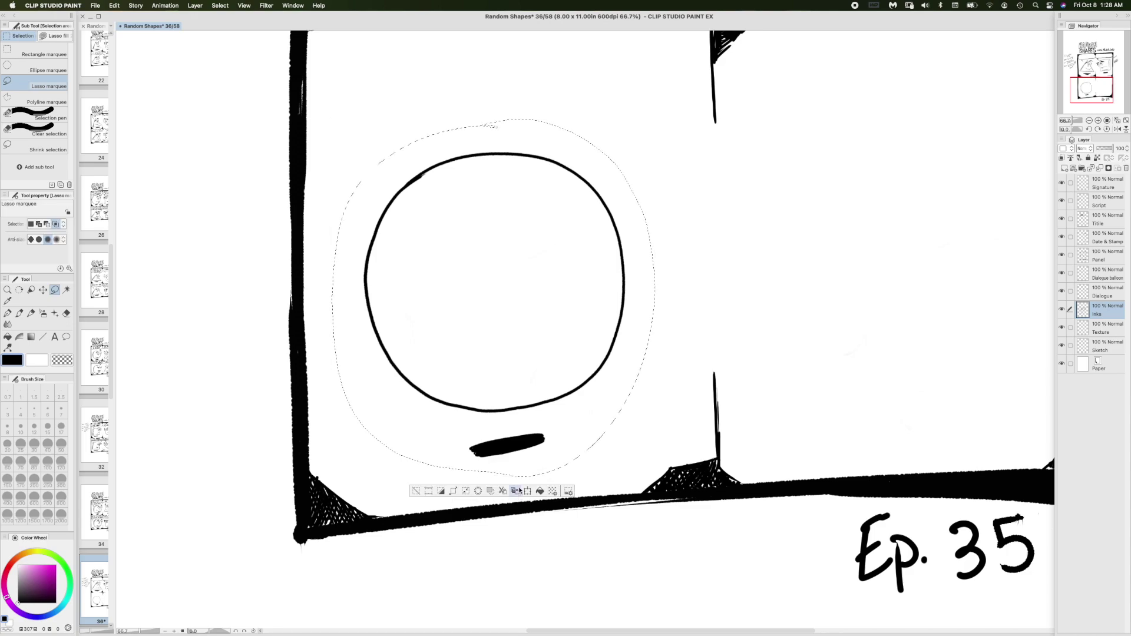
{"action": "left_click", "coordinate": [422, 495]}
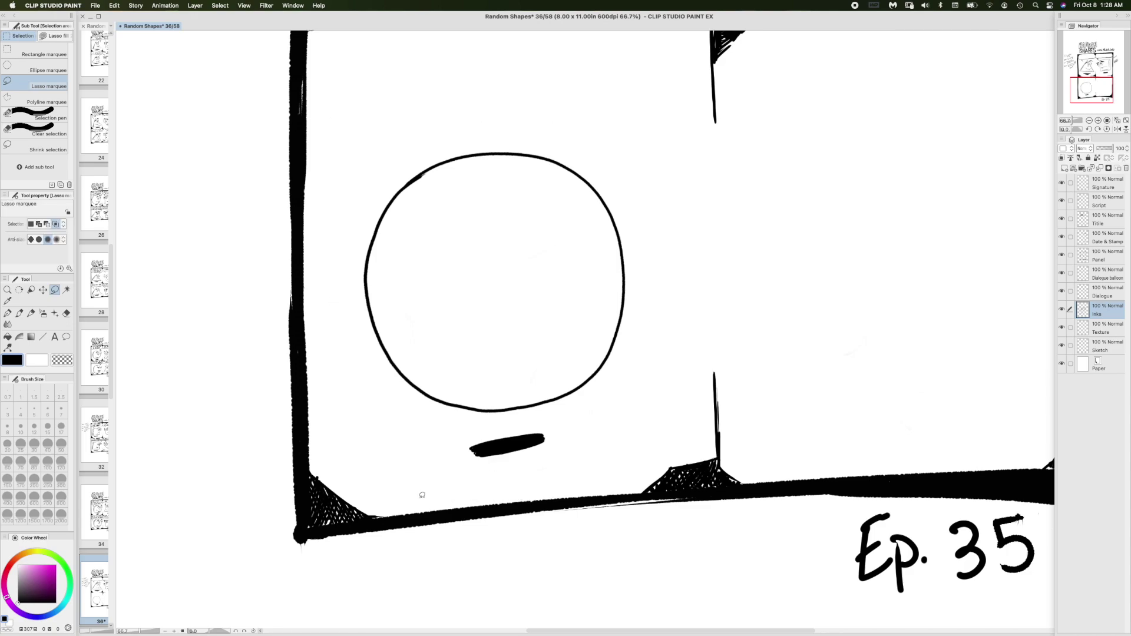
- Ink an upright oval eye in the upper-right part of the circle, using the triangle character's panel as reference
{"action": "left_click", "coordinate": [9, 314]}
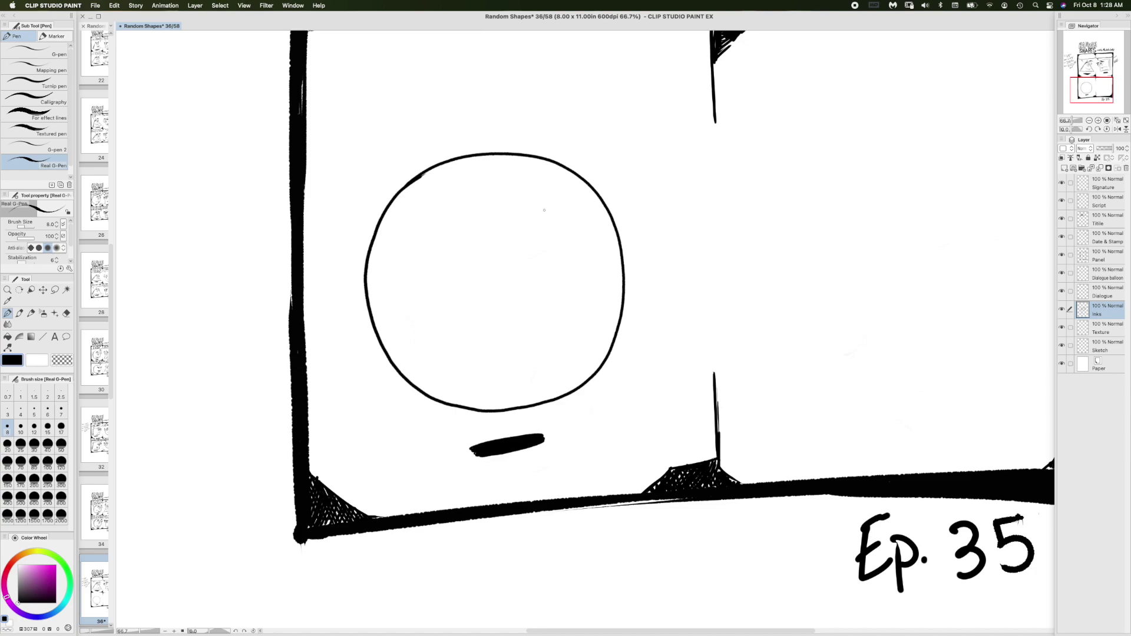
{"action": "scroll", "coordinate": [544, 207], "scroll_direction": "up", "scroll_amount": 15}
{"action": "scroll", "coordinate": [543, 207], "scroll_direction": "left", "scroll_amount": 6}
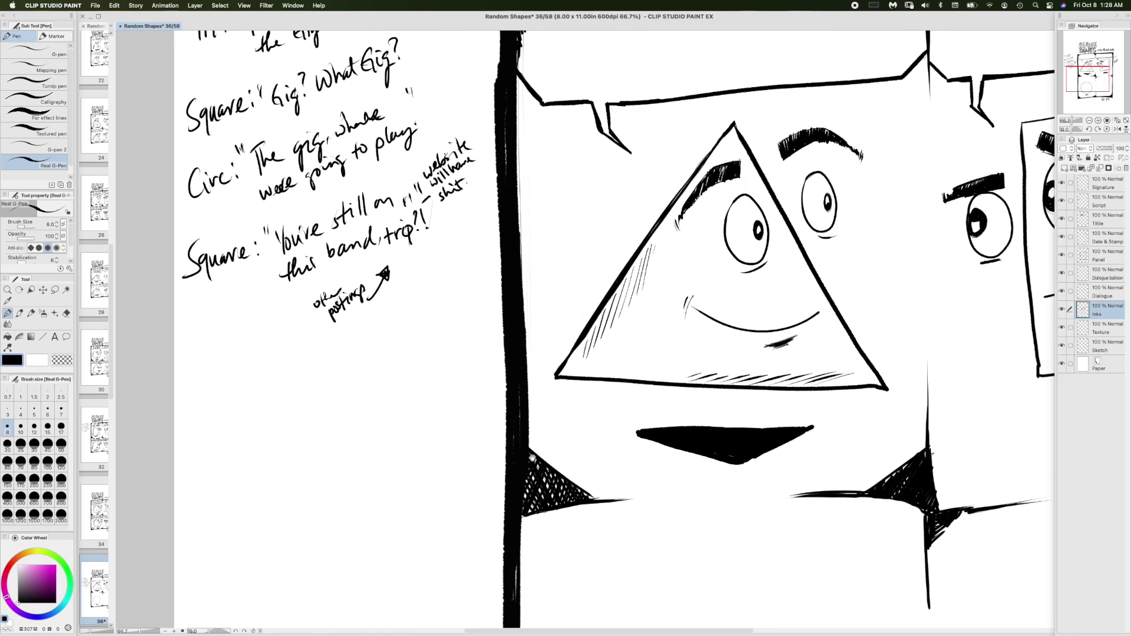
{"action": "left_click_drag", "start_coordinate": [532, 457], "coordinate": [457, 264]}
{"action": "scroll", "coordinate": [457, 264], "scroll_direction": "down", "scroll_amount": 10}
{"action": "scroll", "coordinate": [457, 264], "scroll_direction": "right", "scroll_amount": 5}
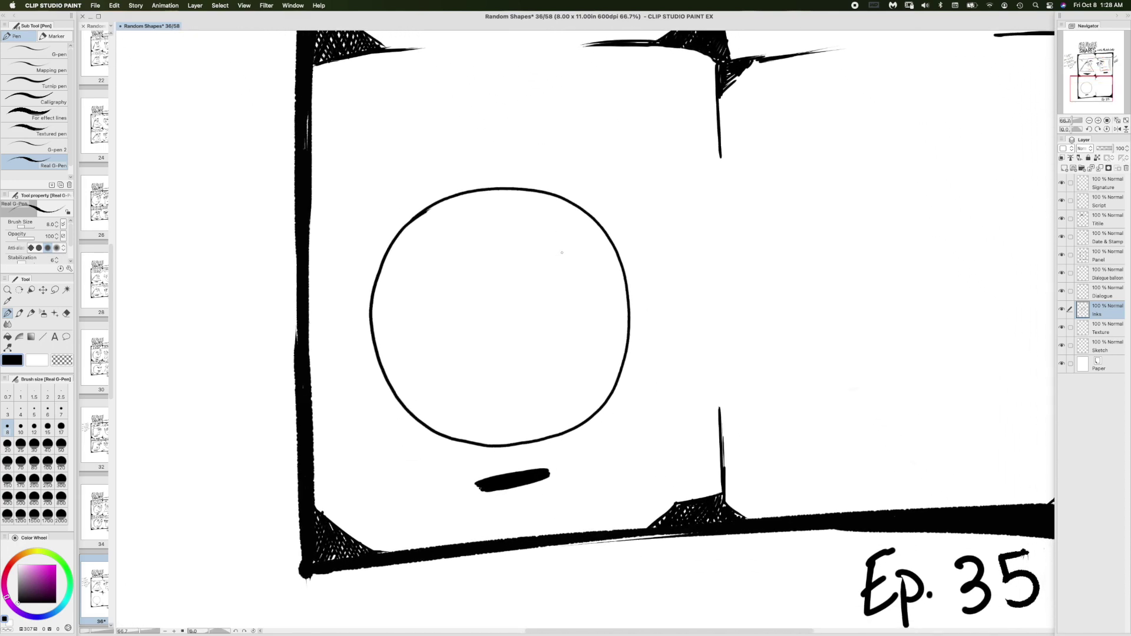
{"action": "mouse_move", "coordinate": [562, 252]}
{"action": "left_mouse_down"}
{"action": "mouse_move", "coordinate": [540, 259]}
{"action": "mouse_move", "coordinate": [533, 292]}
{"action": "mouse_move", "coordinate": [554, 319]}
{"action": "mouse_move", "coordinate": [580, 302]}
{"action": "mouse_move", "coordinate": [573, 256]}
{"action": "mouse_move", "coordinate": [550, 249]}
{"action": "left_mouse_up"}
- Outline a thick slanted eyebrow above the circle's eye and fill it black with closely spaced hatching strokes
{"action": "mouse_move", "coordinate": [558, 210]}
{"action": "left_mouse_down"}
{"action": "mouse_move", "coordinate": [561, 226]}
{"action": "mouse_move", "coordinate": [497, 238]}
{"action": "mouse_move", "coordinate": [504, 219]}
{"action": "mouse_move", "coordinate": [489, 224]}
{"action": "mouse_move", "coordinate": [499, 236]}
{"action": "mouse_move", "coordinate": [482, 237]}
{"action": "mouse_move", "coordinate": [496, 233]}
{"action": "left_mouse_up"}
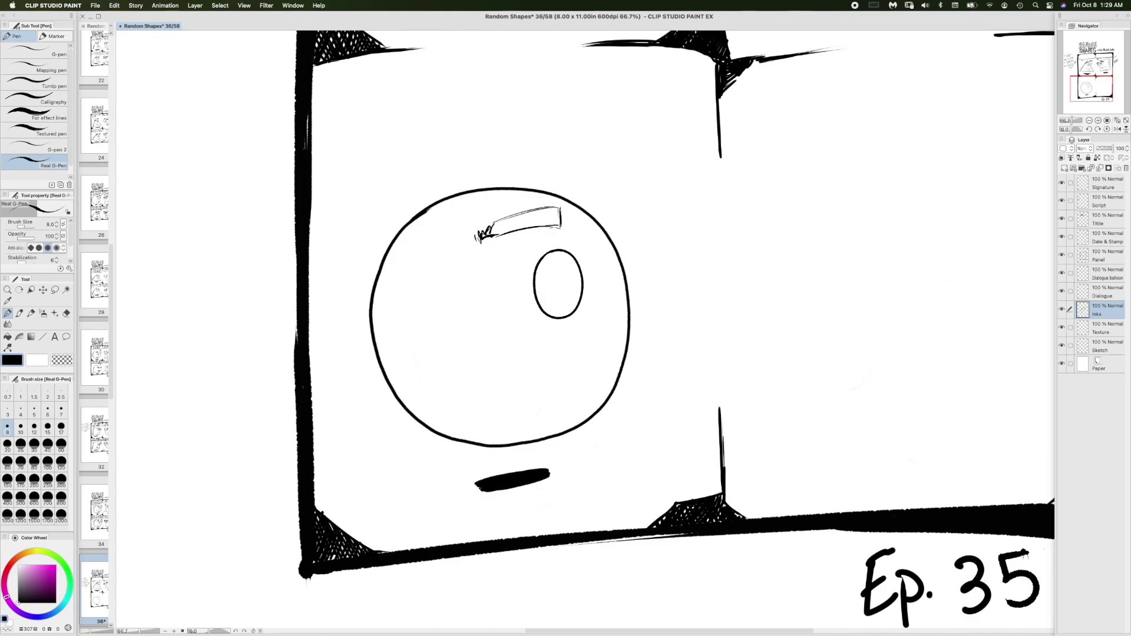
{"action": "left_click_drag", "start_coordinate": [559, 209], "coordinate": [552, 229]}
{"action": "left_click_drag", "start_coordinate": [551, 206], "coordinate": [548, 231]}
{"action": "left_click_drag", "start_coordinate": [547, 208], "coordinate": [544, 228]}
{"action": "left_click_drag", "start_coordinate": [543, 208], "coordinate": [538, 229]}
{"action": "left_click_drag", "start_coordinate": [537, 212], "coordinate": [533, 230]}
{"action": "left_click_drag", "start_coordinate": [531, 209], "coordinate": [528, 232]}
{"action": "left_click_drag", "start_coordinate": [525, 210], "coordinate": [523, 235]}
{"action": "left_click_drag", "start_coordinate": [521, 213], "coordinate": [518, 231]}
{"action": "left_click_drag", "start_coordinate": [517, 214], "coordinate": [515, 235]}
{"action": "left_click_drag", "start_coordinate": [514, 214], "coordinate": [511, 235]}
{"action": "left_click_drag", "start_coordinate": [507, 218], "coordinate": [503, 237]}
{"action": "left_click_drag", "start_coordinate": [501, 220], "coordinate": [498, 240]}
{"action": "left_click_drag", "start_coordinate": [494, 221], "coordinate": [493, 235]}
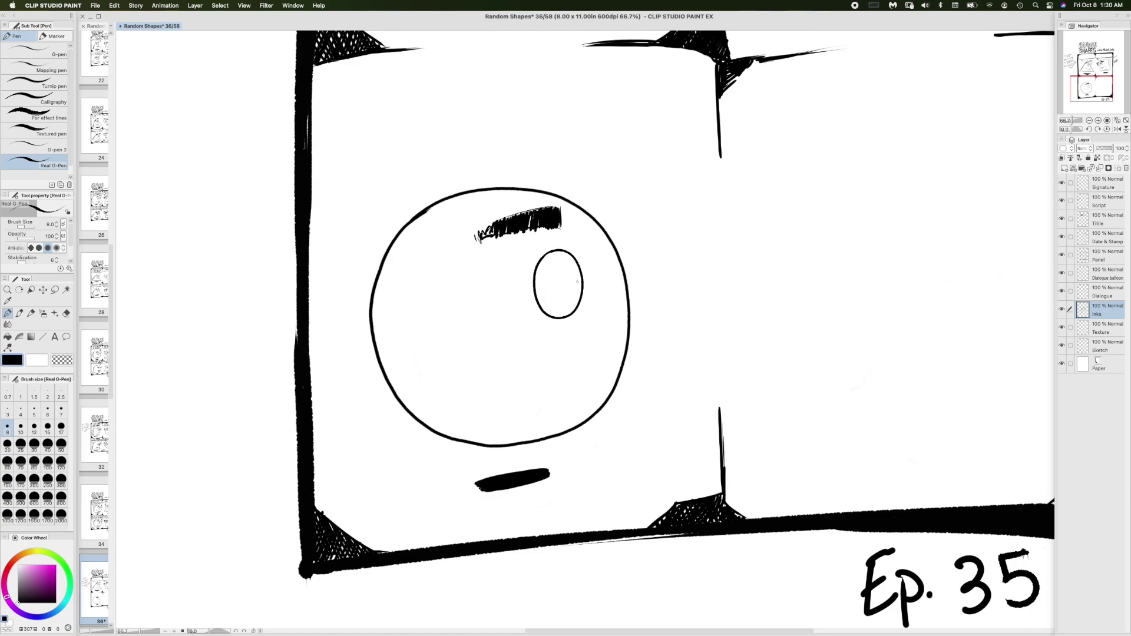
- Ink the circle's face with a dark pupil, a curved smile and a short line beneath the eye
{"action": "left_click_drag", "start_coordinate": [576, 275], "coordinate": [573, 291]}
{"action": "left_click_drag", "start_coordinate": [614, 363], "coordinate": [490, 380]}
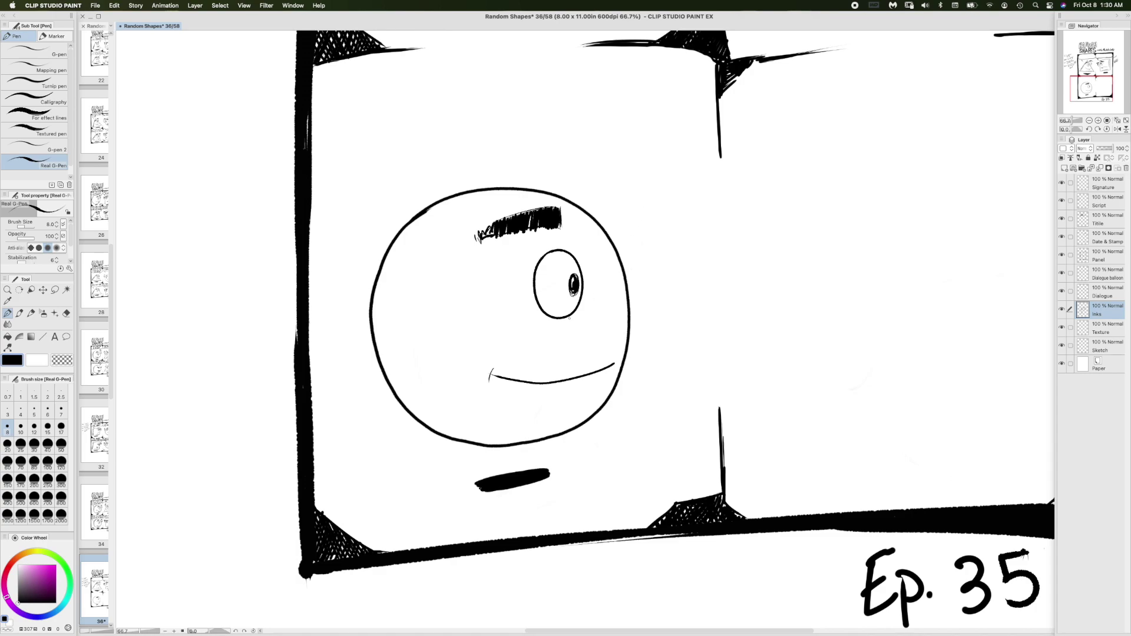
{"action": "left_click_drag", "start_coordinate": [574, 318], "coordinate": [541, 324]}
- Ink a second oval eye with pupil and under-eye line just outside the circle's right edge, and outline an eyebrow above it
{"action": "mouse_move", "coordinate": [646, 242]}
{"action": "left_mouse_down"}
{"action": "mouse_move", "coordinate": [640, 274]}
{"action": "mouse_move", "coordinate": [654, 302]}
{"action": "mouse_move", "coordinate": [683, 291]}
{"action": "mouse_move", "coordinate": [685, 252]}
{"action": "mouse_move", "coordinate": [670, 234]}
{"action": "mouse_move", "coordinate": [651, 234]}
{"action": "mouse_move", "coordinate": [642, 260]}
{"action": "left_mouse_up"}
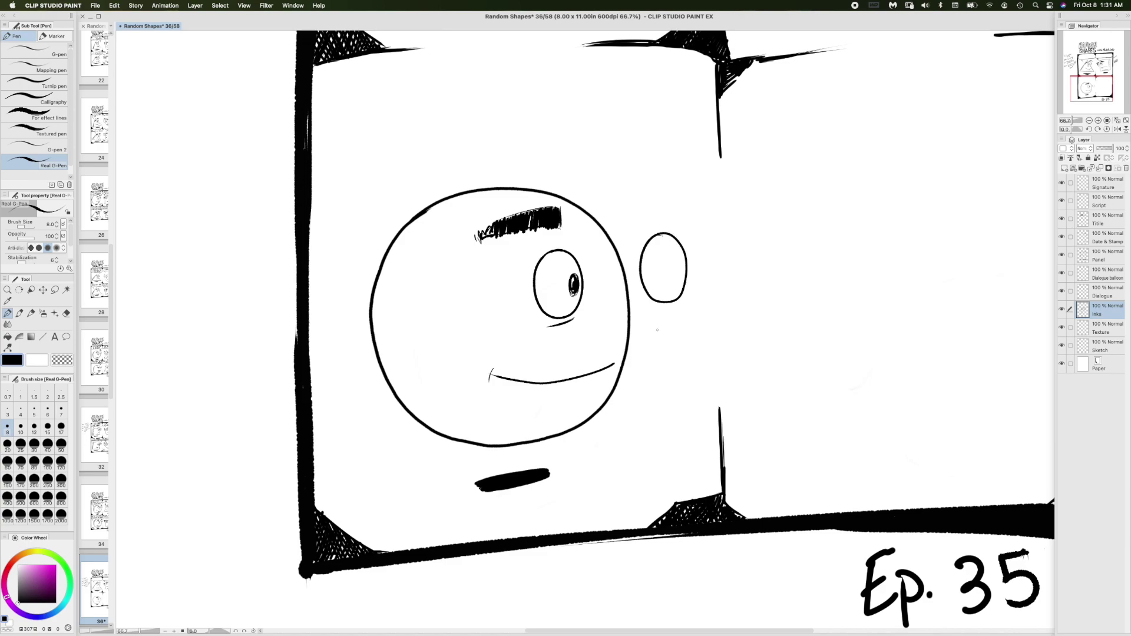
{"action": "key", "text": "super+z"}
{"action": "mouse_move", "coordinate": [668, 242]}
{"action": "left_mouse_down"}
{"action": "mouse_move", "coordinate": [648, 236]}
{"action": "mouse_move", "coordinate": [634, 259]}
{"action": "mouse_move", "coordinate": [637, 295]}
{"action": "mouse_move", "coordinate": [670, 303]}
{"action": "mouse_move", "coordinate": [681, 269]}
{"action": "mouse_move", "coordinate": [672, 243]}
{"action": "mouse_move", "coordinate": [647, 236]}
{"action": "mouse_move", "coordinate": [639, 304]}
{"action": "left_mouse_up"}
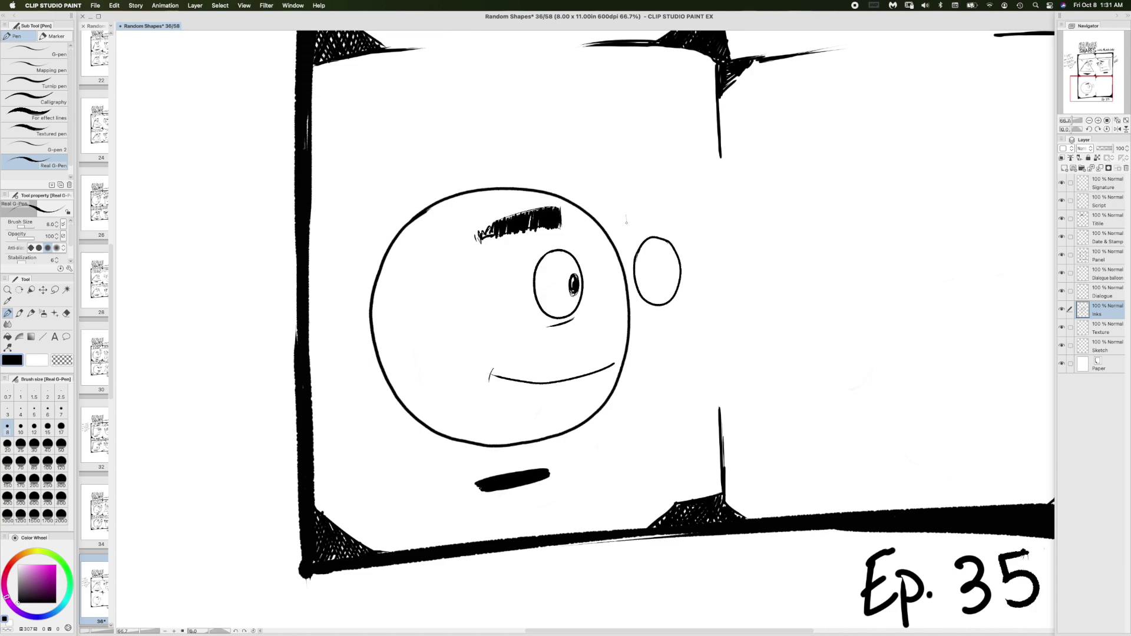
{"action": "mouse_move", "coordinate": [626, 223]}
{"action": "left_mouse_down"}
{"action": "mouse_move", "coordinate": [621, 204]}
{"action": "mouse_move", "coordinate": [640, 221]}
{"action": "mouse_move", "coordinate": [663, 217]}
{"action": "mouse_move", "coordinate": [648, 204]}
{"action": "mouse_move", "coordinate": [673, 215]}
{"action": "mouse_move", "coordinate": [673, 206]}
{"action": "mouse_move", "coordinate": [687, 223]}
{"action": "left_mouse_up"}
{"action": "mouse_move", "coordinate": [674, 266]}
{"action": "left_mouse_down"}
{"action": "mouse_move", "coordinate": [674, 278]}
{"action": "mouse_move", "coordinate": [672, 264]}
{"action": "left_mouse_up"}
{"action": "left_click_drag", "start_coordinate": [651, 309], "coordinate": [666, 307]}
{"action": "key", "text": "super+z"}
{"action": "left_click_drag", "start_coordinate": [652, 309], "coordinate": [679, 306]}
- Add a small open lower lip and a short chin stroke beneath the right half of the circle's smile
{"action": "scroll", "coordinate": [666, 323], "scroll_direction": "down", "scroll_amount": 3}
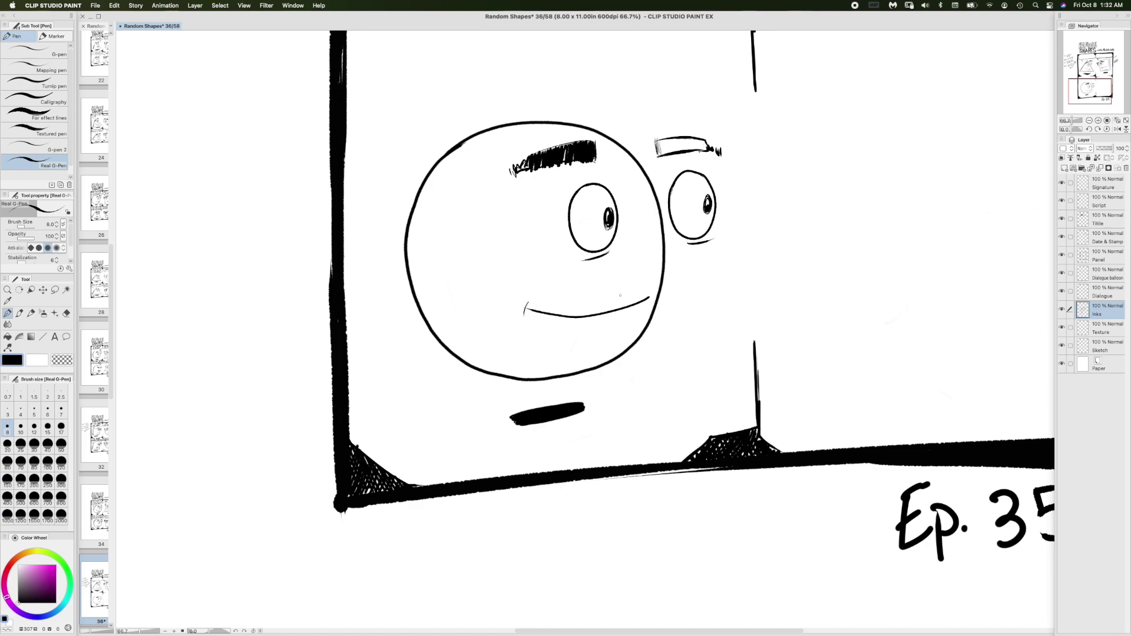
{"action": "scroll", "coordinate": [607, 336], "scroll_direction": "down", "scroll_amount": 2}
{"action": "mouse_move", "coordinate": [632, 240]}
{"action": "left_mouse_down"}
{"action": "mouse_move", "coordinate": [613, 257]}
{"action": "mouse_move", "coordinate": [575, 252]}
{"action": "mouse_move", "coordinate": [615, 260]}
{"action": "left_mouse_up"}
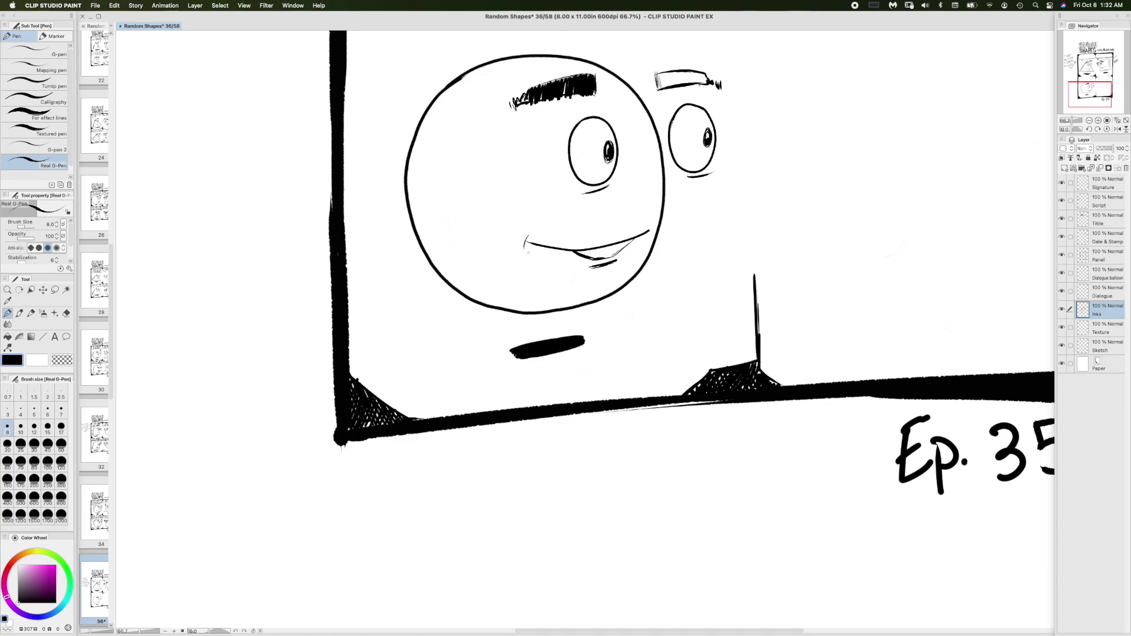
- Fill the eyebrow outside the circle solid black with closely spaced vertical strokes
{"action": "scroll", "coordinate": [518, 308], "scroll_direction": "up", "scroll_amount": 3}
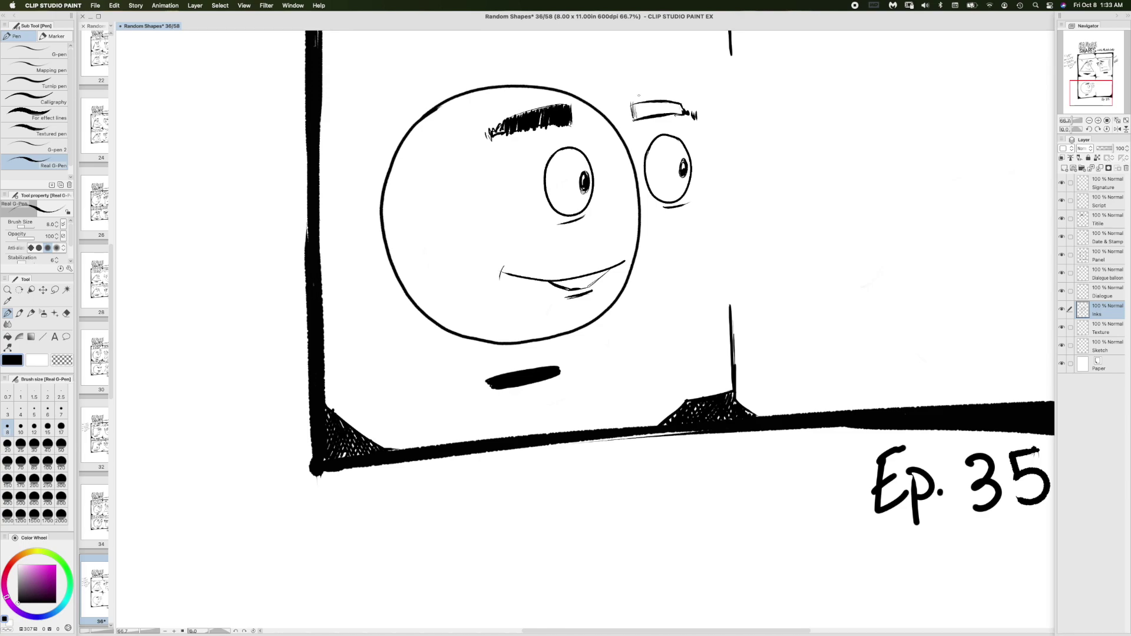
{"action": "mouse_move", "coordinate": [637, 105]}
{"action": "left_mouse_down"}
{"action": "mouse_move", "coordinate": [633, 120]}
{"action": "mouse_move", "coordinate": [644, 118]}
{"action": "left_mouse_up"}
{"action": "left_click_drag", "start_coordinate": [650, 103], "coordinate": [648, 117]}
{"action": "left_click_drag", "start_coordinate": [656, 103], "coordinate": [653, 117]}
{"action": "left_click_drag", "start_coordinate": [659, 103], "coordinate": [658, 116]}
{"action": "left_click_drag", "start_coordinate": [664, 104], "coordinate": [663, 115]}
{"action": "left_click_drag", "start_coordinate": [669, 102], "coordinate": [668, 113]}
{"action": "left_click_drag", "start_coordinate": [675, 103], "coordinate": [675, 113]}
{"action": "left_click_drag", "start_coordinate": [681, 105], "coordinate": [677, 114]}
- Examine the triangle panel and the handwritten script as reference, and set the pen's brush size to 10
{"action": "scroll", "coordinate": [536, 326], "scroll_direction": "right", "scroll_amount": 4}
{"action": "scroll", "coordinate": [537, 326], "scroll_direction": "up", "scroll_amount": 5}
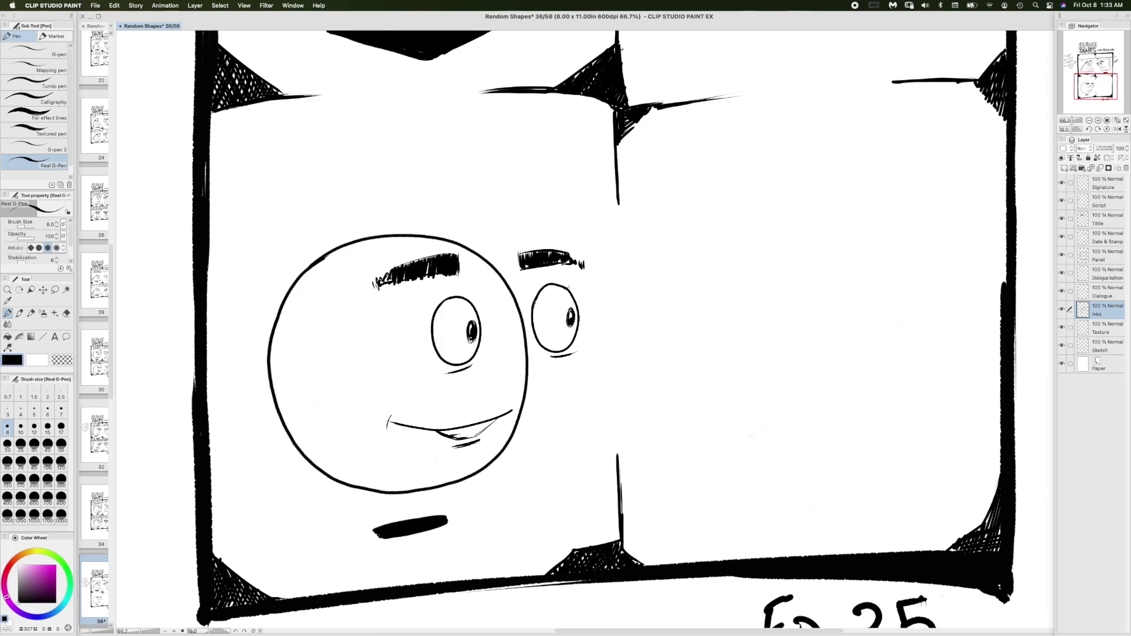
{"action": "scroll", "coordinate": [630, 293], "scroll_direction": "left", "scroll_amount": 8}
{"action": "scroll", "coordinate": [629, 293], "scroll_direction": "up", "scroll_amount": 8}
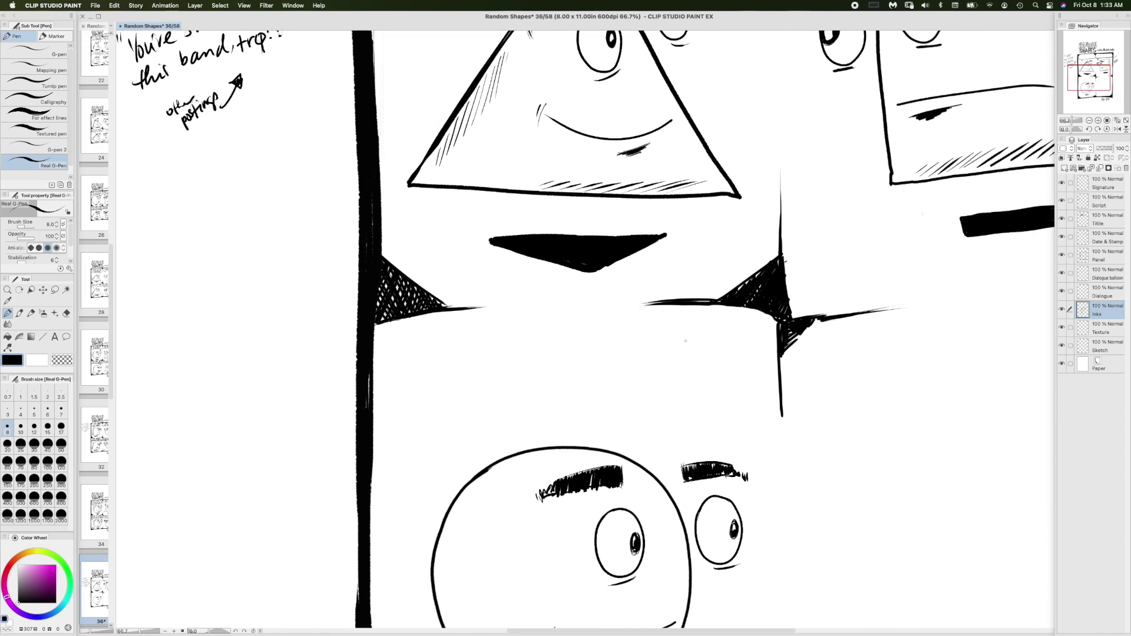
{"action": "scroll", "coordinate": [571, 396], "scroll_direction": "up", "scroll_amount": 3}
{"action": "scroll", "coordinate": [570, 396], "scroll_direction": "left", "scroll_amount": 3}
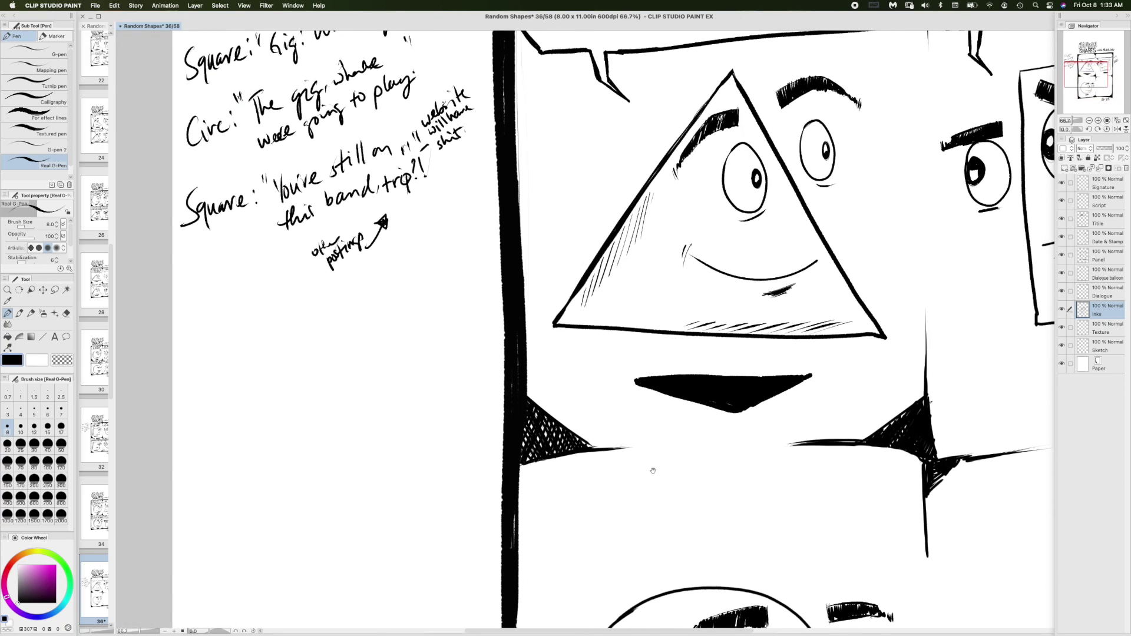
{"action": "scroll", "coordinate": [570, 396], "scroll_direction": "down", "scroll_amount": 3}
{"action": "scroll", "coordinate": [570, 396], "scroll_direction": "up", "scroll_amount": 1}
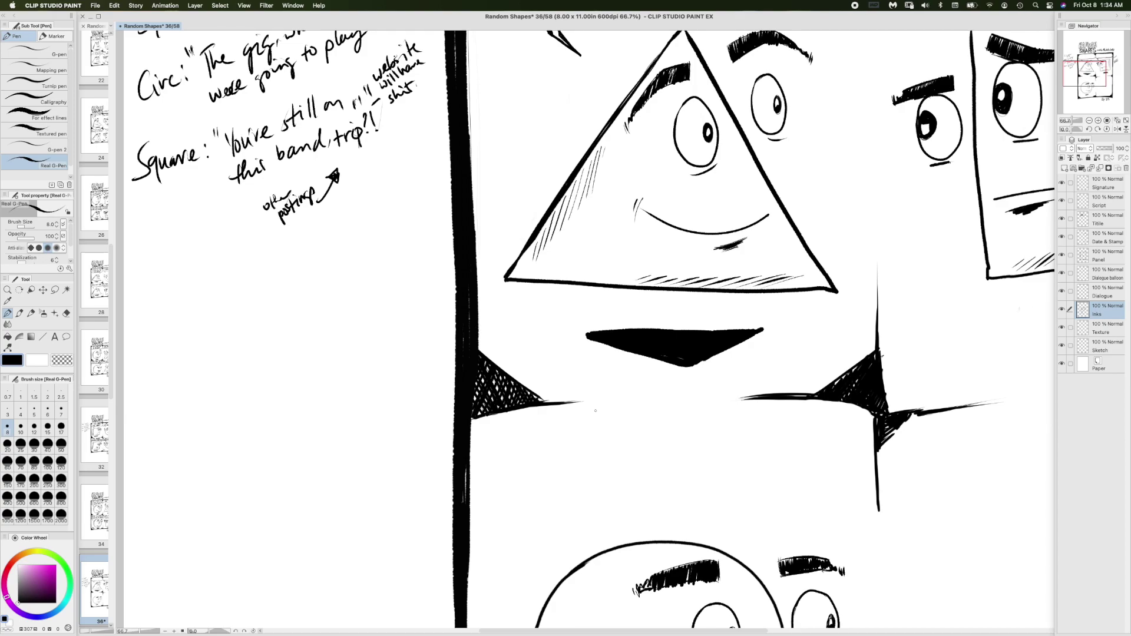
{"action": "scroll", "coordinate": [595, 410], "scroll_direction": "down", "scroll_amount": 2}
{"action": "scroll", "coordinate": [608, 378], "scroll_direction": "down", "scroll_amount": 3}
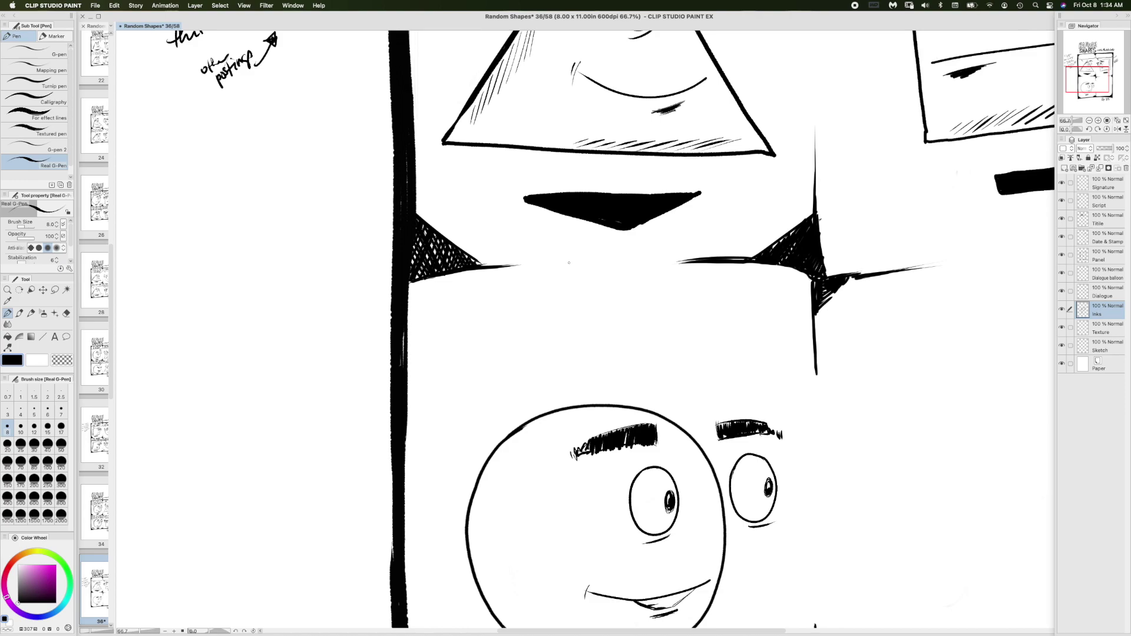
{"action": "scroll", "coordinate": [569, 263], "scroll_direction": "down", "scroll_amount": 1}
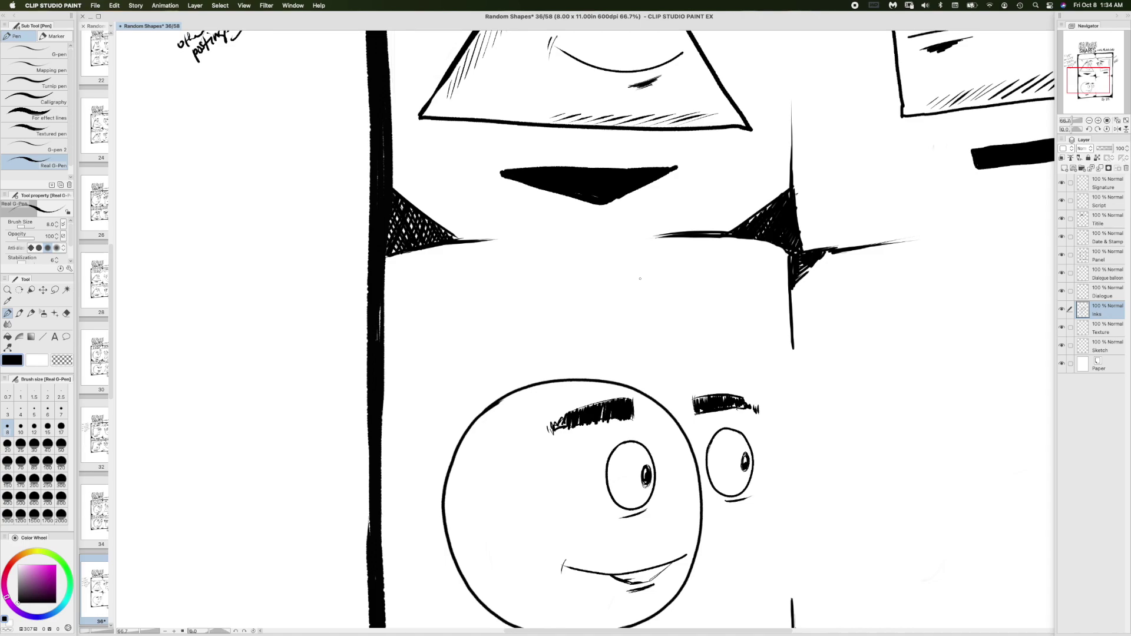
{"action": "left_click", "coordinate": [21, 429]}
{"action": "mouse_move", "coordinate": [384, 315]}
{"action": "left_mouse_down"}
{"action": "mouse_move", "coordinate": [412, 337]}
{"action": "mouse_move", "coordinate": [581, 334]}
{"action": "left_mouse_up"}
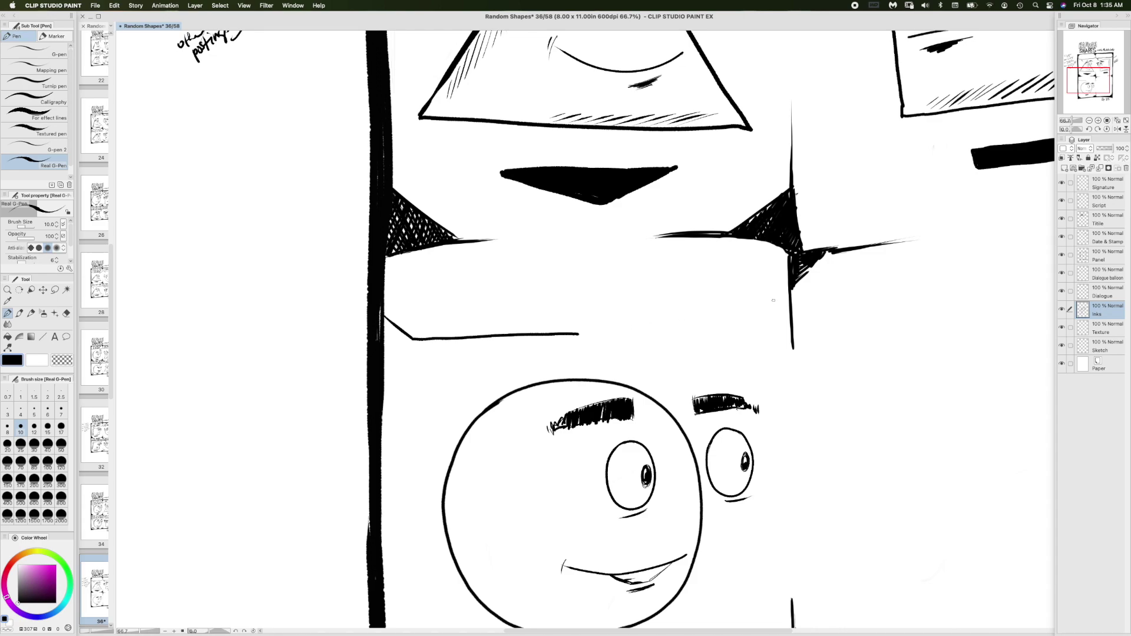
{"action": "mouse_move", "coordinate": [787, 288]}
{"action": "left_mouse_down"}
{"action": "mouse_move", "coordinate": [765, 314]}
{"action": "mouse_move", "coordinate": [720, 323]}
{"action": "mouse_move", "coordinate": [765, 313]}
{"action": "left_mouse_up"}
{"action": "mouse_move", "coordinate": [579, 334]}
{"action": "left_mouse_down"}
{"action": "mouse_move", "coordinate": [681, 328]}
{"action": "mouse_move", "coordinate": [684, 340]}
{"action": "mouse_move", "coordinate": [694, 330]}
{"action": "mouse_move", "coordinate": [671, 367]}
{"action": "left_mouse_up"}
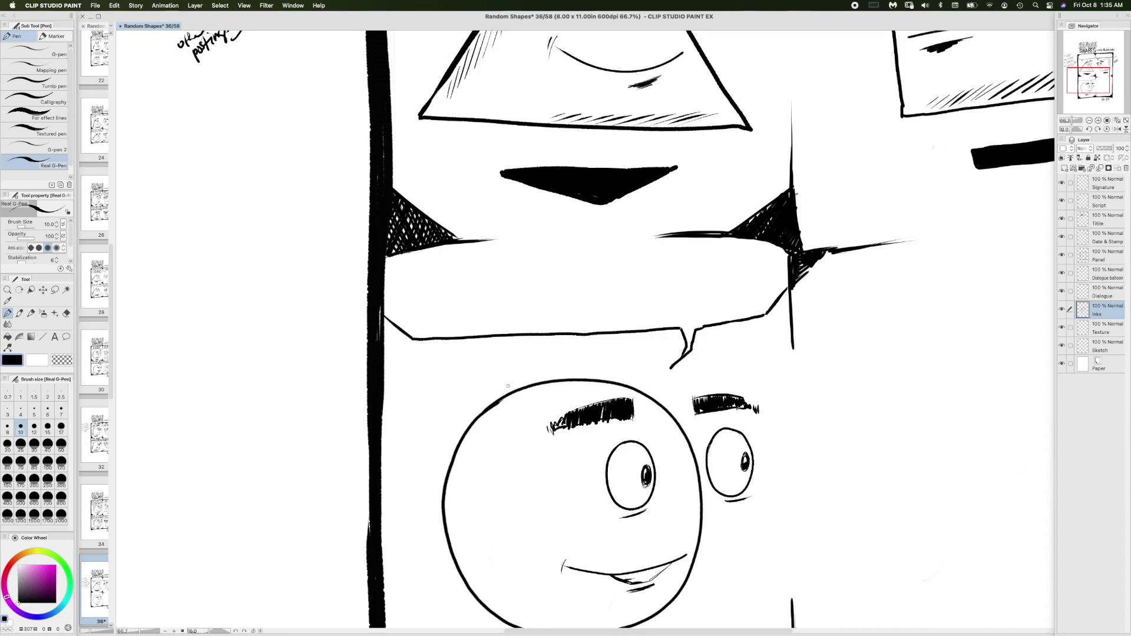
{"action": "scroll", "coordinate": [502, 370], "scroll_direction": "up", "scroll_amount": 10}
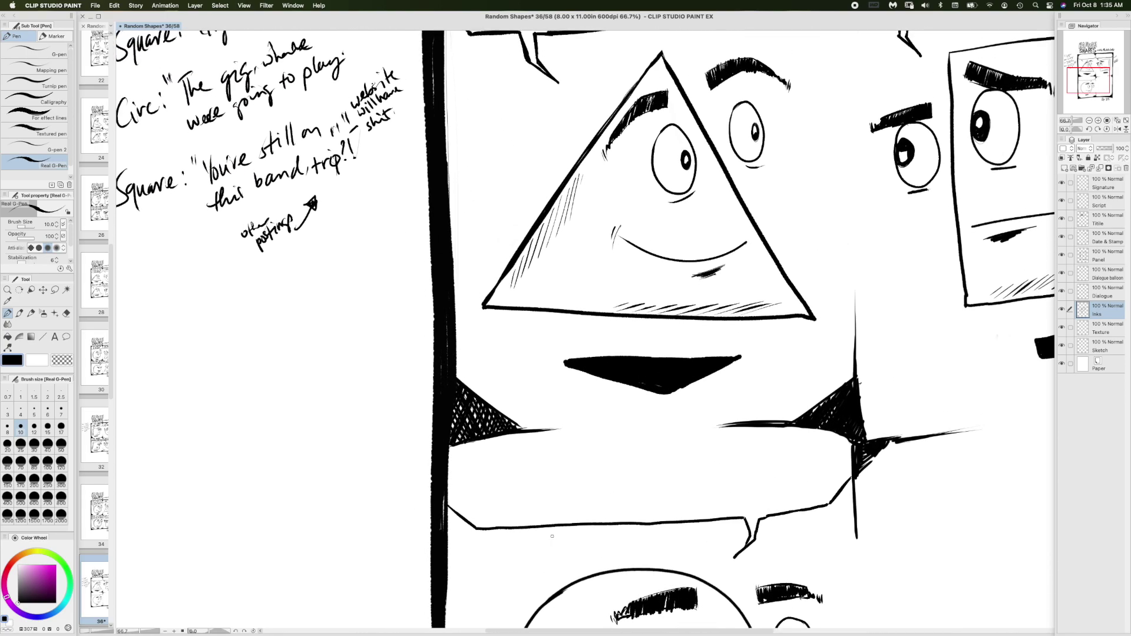
{"action": "scroll", "coordinate": [551, 535], "scroll_direction": "down", "scroll_amount": 10}
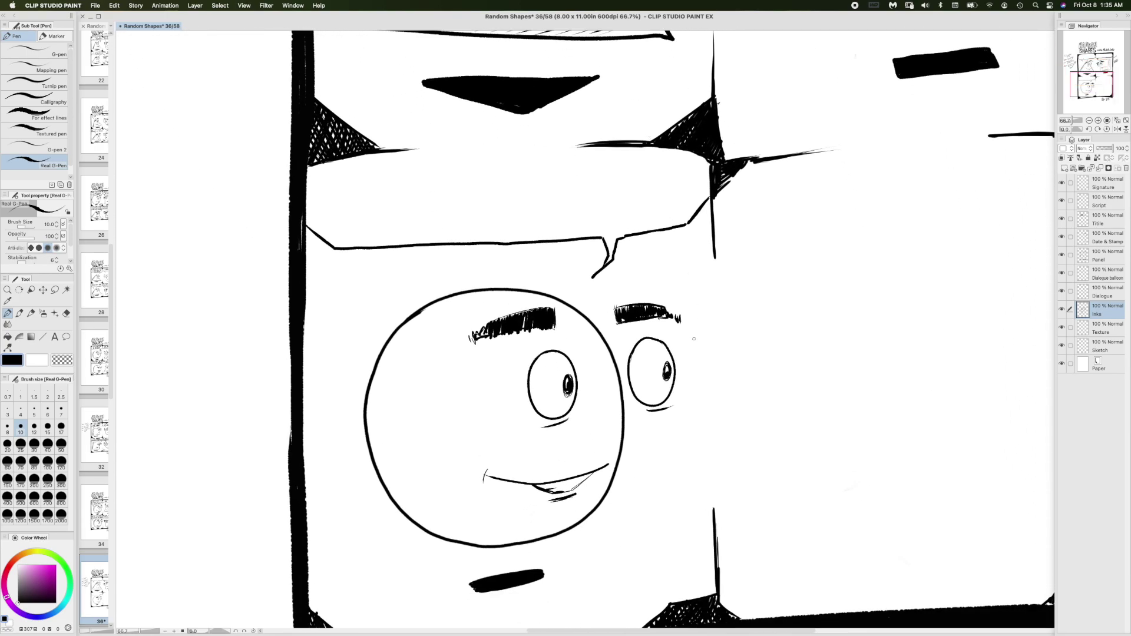
{"action": "scroll", "coordinate": [692, 339], "scroll_direction": "down", "scroll_amount": 3}
{"action": "scroll", "coordinate": [603, 330], "scroll_direction": "down", "scroll_amount": 2}
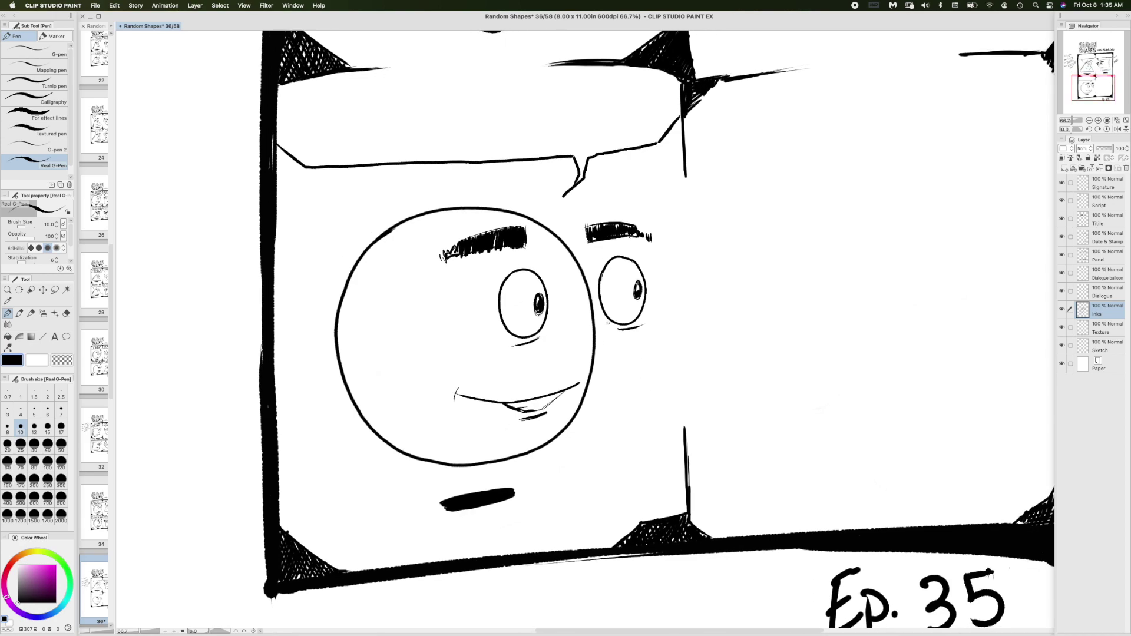
{"action": "key", "text": "super+z"}
{"action": "key", "text": "super+z"}
{"action": "key", "text": "super+z"}
{"action": "key", "text": "super+z"}
{"action": "key", "text": "super+z"}
{"action": "key", "text": "super+z"}
{"action": "key", "text": "super+z"}
{"action": "key", "text": "super+z"}
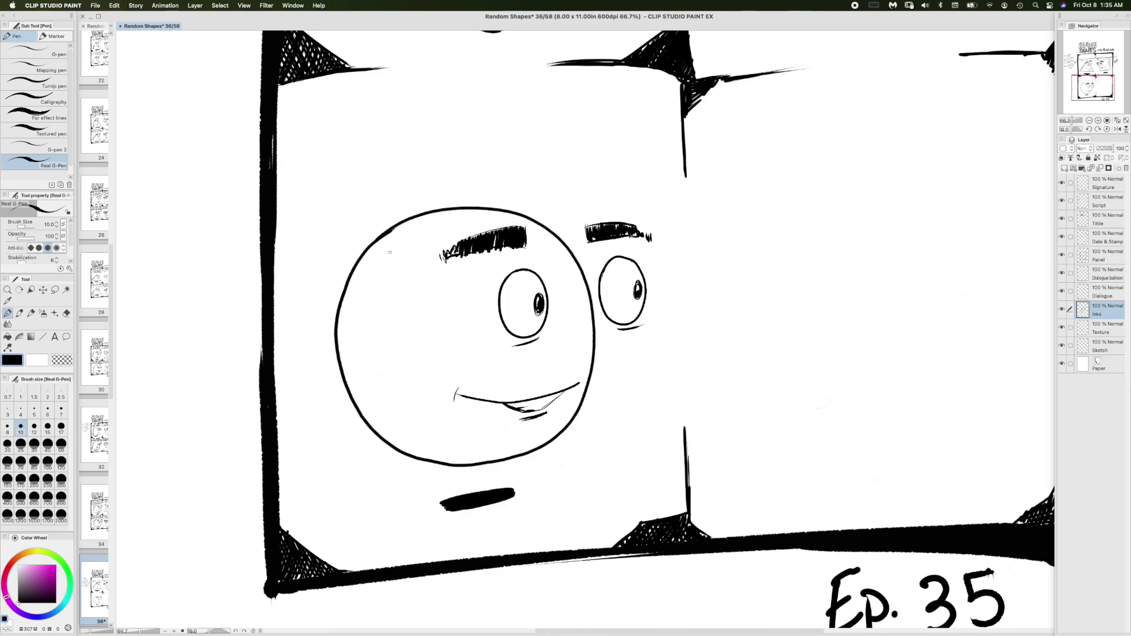
- Hatch shading along the circle's left and lower inner edges, and darken the tapered tip of its left eyebrow
{"action": "mouse_move", "coordinate": [390, 250]}
{"action": "left_mouse_down"}
{"action": "mouse_move", "coordinate": [358, 282]}
{"action": "mouse_move", "coordinate": [349, 326]}
{"action": "mouse_move", "coordinate": [367, 394]}
{"action": "mouse_move", "coordinate": [395, 427]}
{"action": "left_mouse_up"}
{"action": "mouse_move", "coordinate": [535, 438]}
{"action": "left_mouse_down"}
{"action": "mouse_move", "coordinate": [495, 455]}
{"action": "mouse_move", "coordinate": [435, 450]}
{"action": "left_mouse_up"}
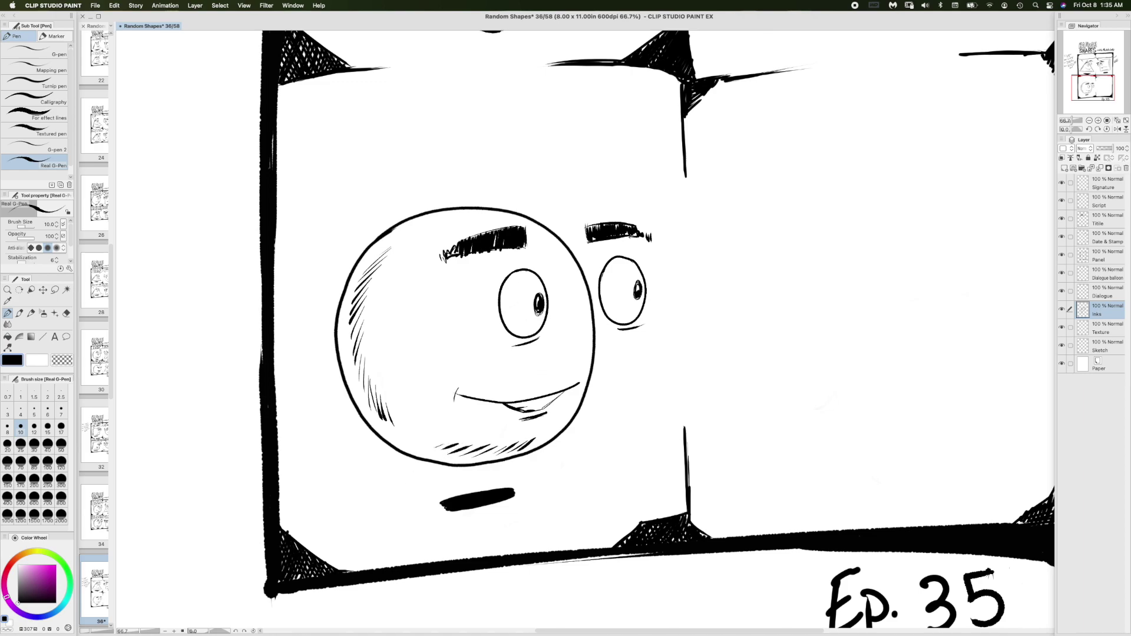
{"action": "mouse_move", "coordinate": [522, 248]}
{"action": "left_mouse_down"}
{"action": "mouse_move", "coordinate": [448, 253]}
{"action": "mouse_move", "coordinate": [437, 266]}
{"action": "left_mouse_up"}
- On the dialogue balloon layer, ink a wide angular speech balloon across the top of the circle's panel, with its tail toward the circle
{"action": "left_click", "coordinate": [1119, 277]}
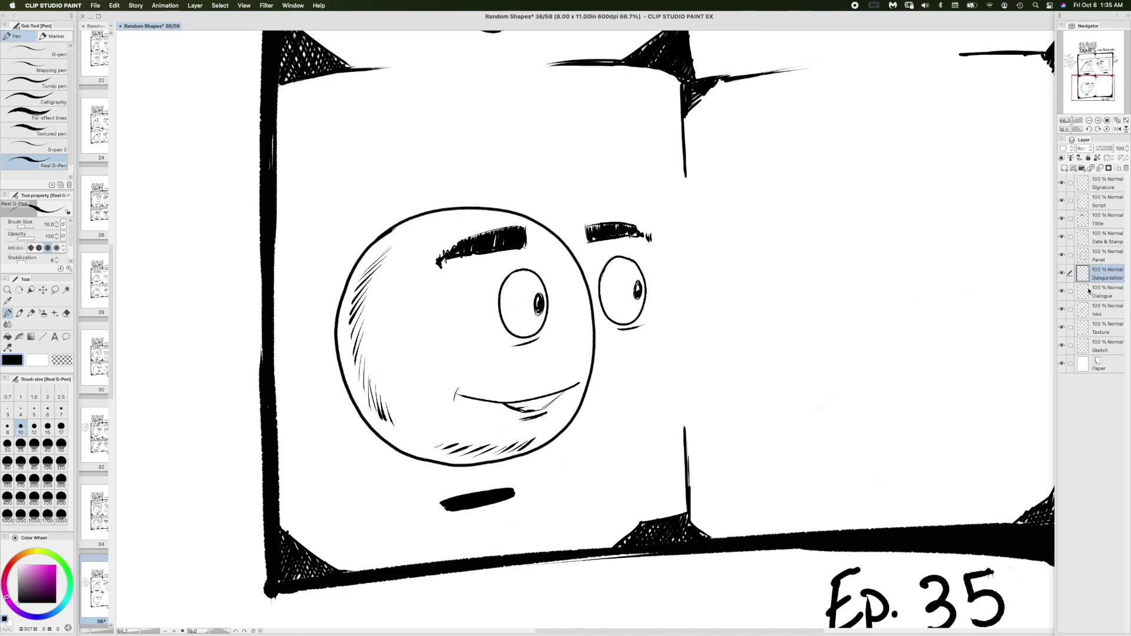
{"action": "scroll", "coordinate": [651, 230], "scroll_direction": "up", "scroll_amount": 5}
{"action": "left_click_drag", "start_coordinate": [297, 251], "coordinate": [324, 279]}
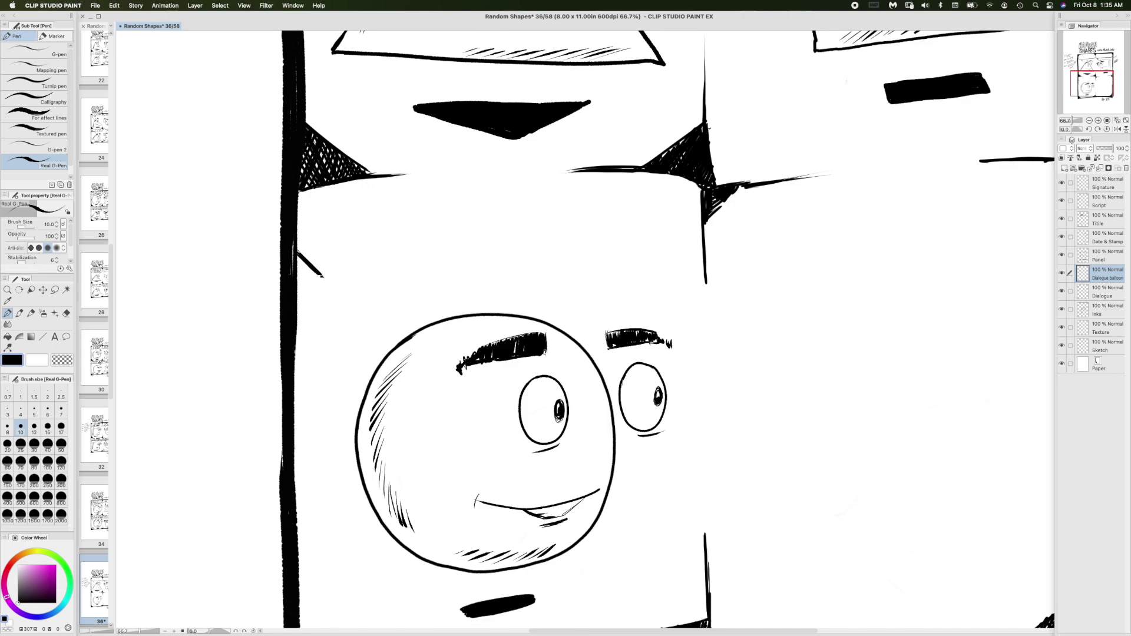
{"action": "left_click_drag", "start_coordinate": [321, 276], "coordinate": [522, 270]}
{"action": "key", "text": "super+z"}
{"action": "key", "text": "super+z"}
{"action": "mouse_move", "coordinate": [703, 235]}
{"action": "left_mouse_down"}
{"action": "mouse_move", "coordinate": [678, 261]}
{"action": "mouse_move", "coordinate": [589, 268]}
{"action": "mouse_move", "coordinate": [679, 259]}
{"action": "left_mouse_up"}
{"action": "left_click_drag", "start_coordinate": [518, 271], "coordinate": [555, 267]}
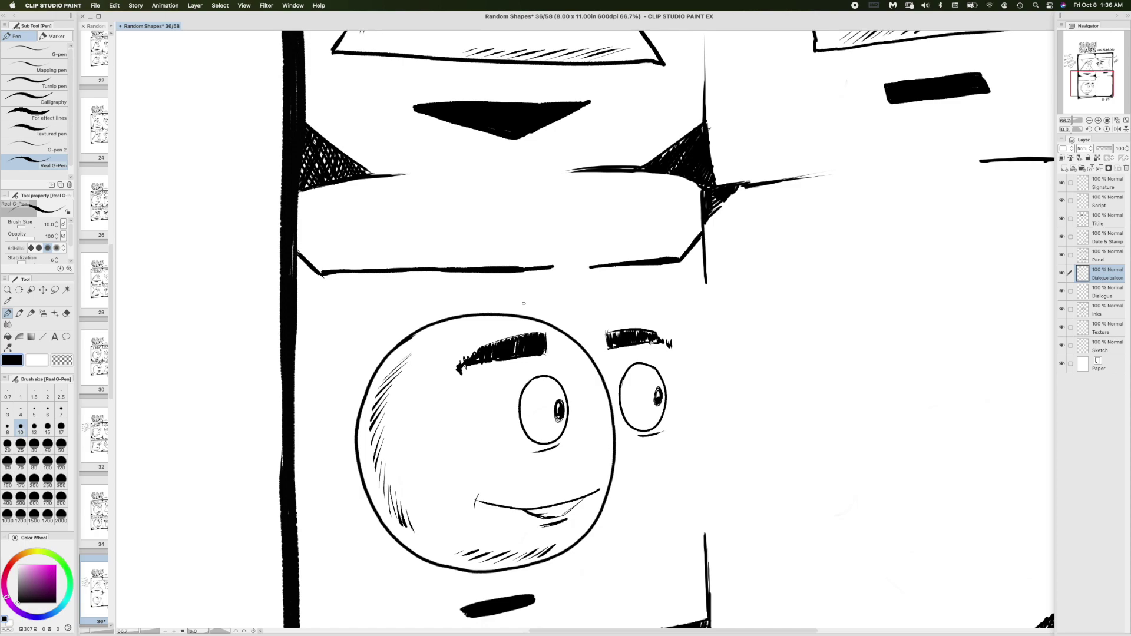
{"action": "left_click_drag", "start_coordinate": [551, 268], "coordinate": [614, 268]}
{"action": "mouse_move", "coordinate": [612, 266]}
{"action": "left_mouse_down"}
{"action": "mouse_move", "coordinate": [628, 281]}
{"action": "mouse_move", "coordinate": [580, 314]}
{"action": "mouse_move", "coordinate": [616, 289]}
{"action": "mouse_move", "coordinate": [610, 279]}
{"action": "left_mouse_up"}
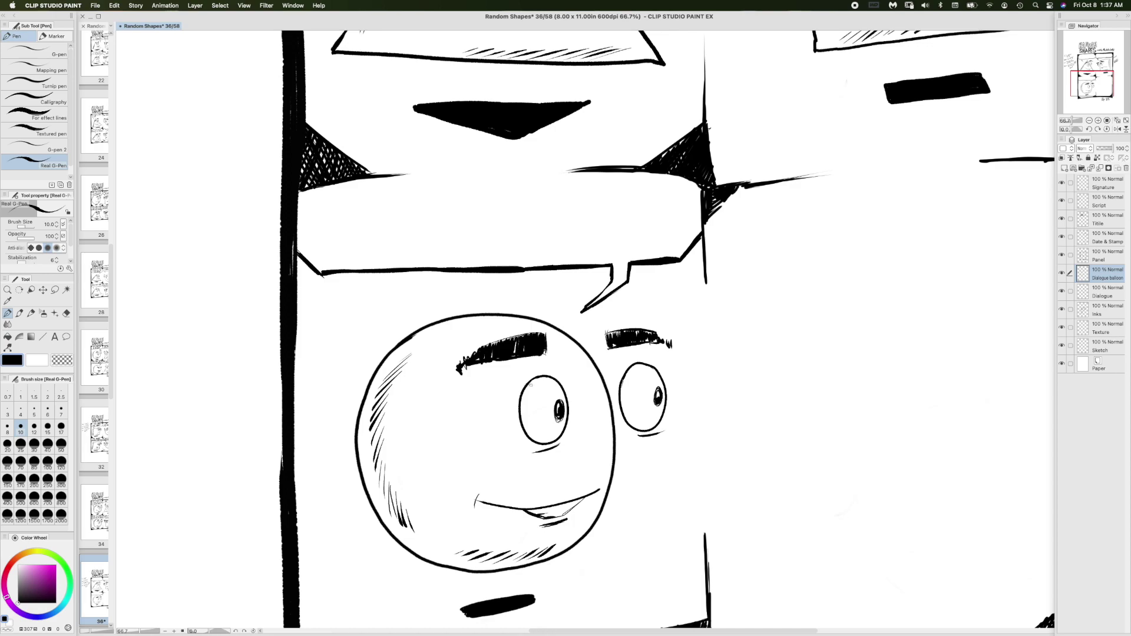
- On the Inks layer, ink the left, top and right edges of a slightly tilted square in the fourth panel
{"action": "scroll", "coordinate": [623, 270], "scroll_direction": "down", "scroll_amount": 3}
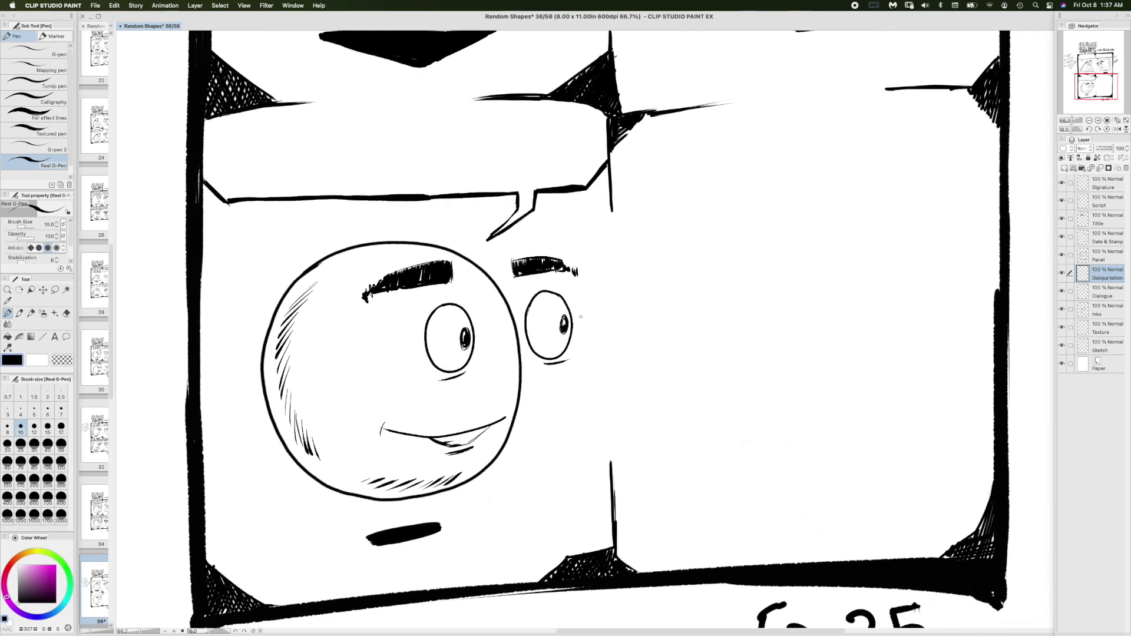
{"action": "scroll", "coordinate": [617, 328], "scroll_direction": "up", "scroll_amount": 3}
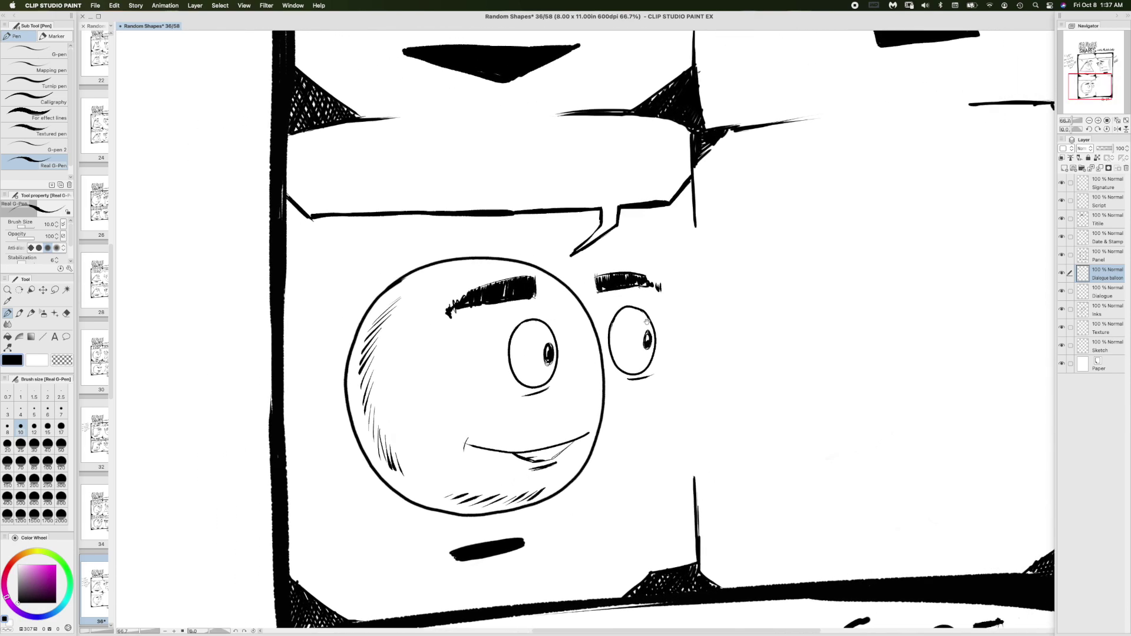
{"action": "scroll", "coordinate": [618, 328], "scroll_direction": "down", "scroll_amount": 3}
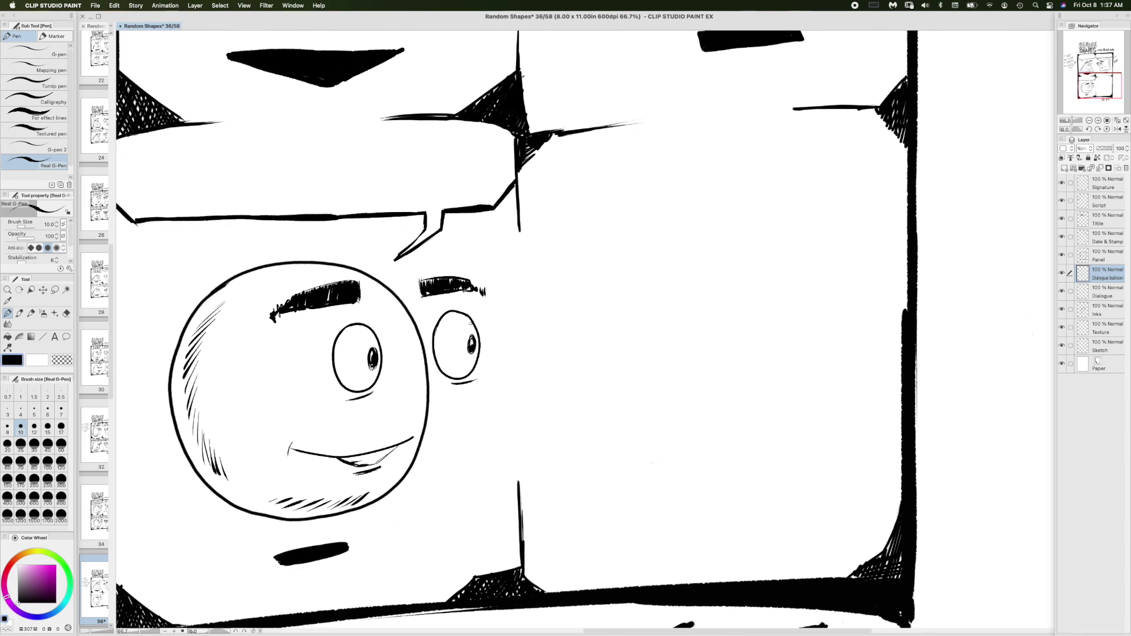
{"action": "left_click", "coordinate": [1110, 313]}
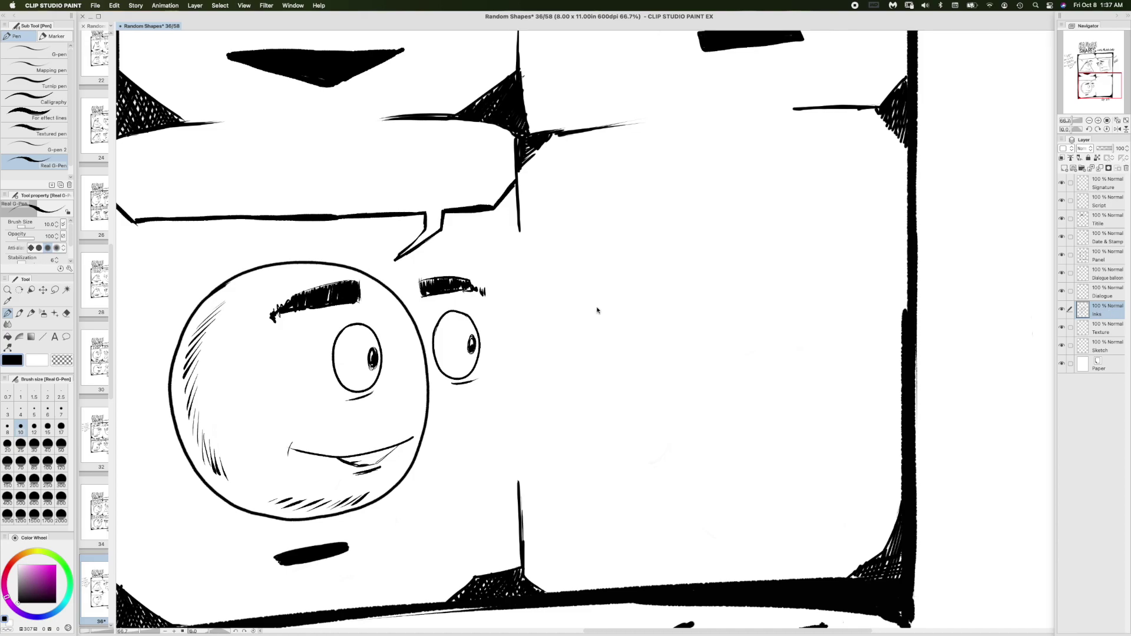
{"action": "left_click_drag", "start_coordinate": [595, 307], "coordinate": [841, 346]}
{"action": "left_click_drag", "start_coordinate": [442, 311], "coordinate": [325, 264]}
{"action": "mouse_move", "coordinate": [587, 434]}
{"action": "left_mouse_down"}
{"action": "mouse_move", "coordinate": [528, 402]}
{"action": "mouse_move", "coordinate": [461, 319]}
{"action": "left_mouse_up"}
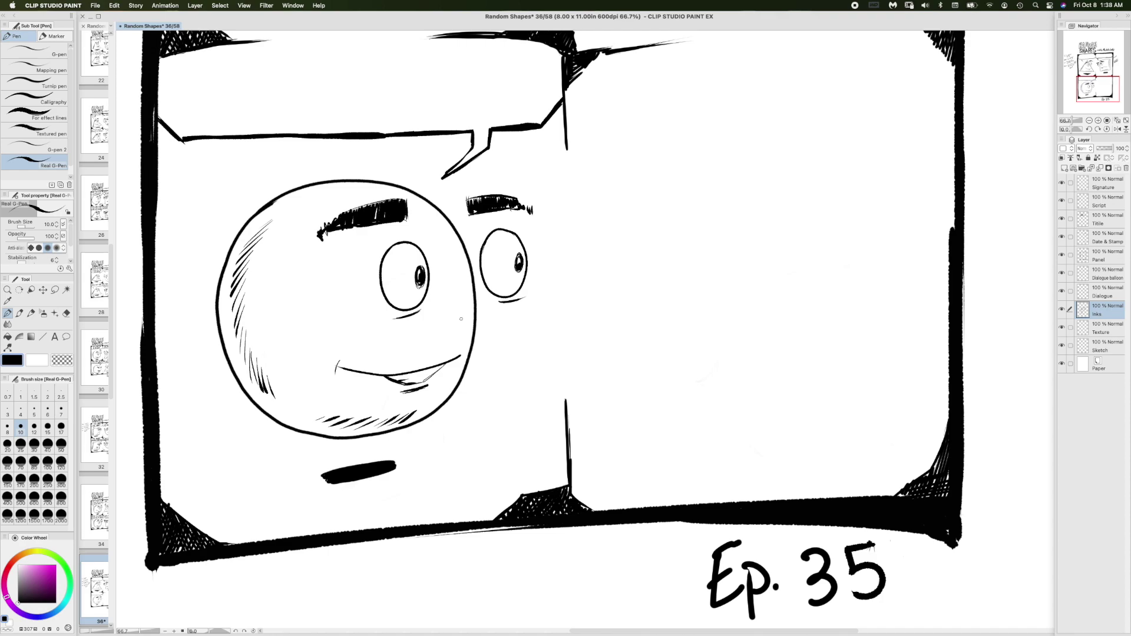
{"action": "mouse_move", "coordinate": [654, 218]}
{"action": "left_mouse_down"}
{"action": "mouse_move", "coordinate": [618, 225]}
{"action": "mouse_move", "coordinate": [628, 208]}
{"action": "mouse_move", "coordinate": [653, 417]}
{"action": "left_mouse_up"}
{"action": "left_click_drag", "start_coordinate": [628, 198], "coordinate": [854, 166]}
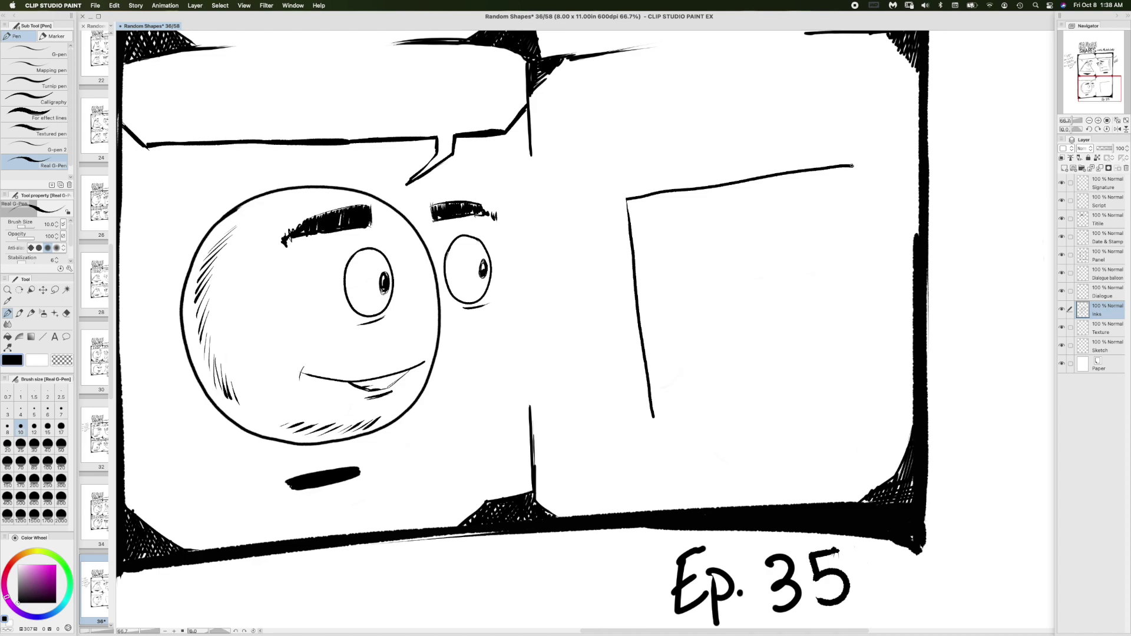
{"action": "mouse_move", "coordinate": [859, 165]}
{"action": "left_mouse_down"}
{"action": "mouse_move", "coordinate": [881, 402]}
{"action": "mouse_move", "coordinate": [654, 432]}
{"action": "mouse_move", "coordinate": [875, 399]}
{"action": "mouse_move", "coordinate": [821, 405]}
{"action": "mouse_move", "coordinate": [842, 405]}
{"action": "left_mouse_up"}
- Close the fourth panel's square with a thickened bottom edge and touch up its upper-left corner, using the second panel's square as reference
{"action": "scroll", "coordinate": [522, 329], "scroll_direction": "up", "scroll_amount": 5}
{"action": "scroll", "coordinate": [522, 330], "scroll_direction": "up", "scroll_amount": 4}
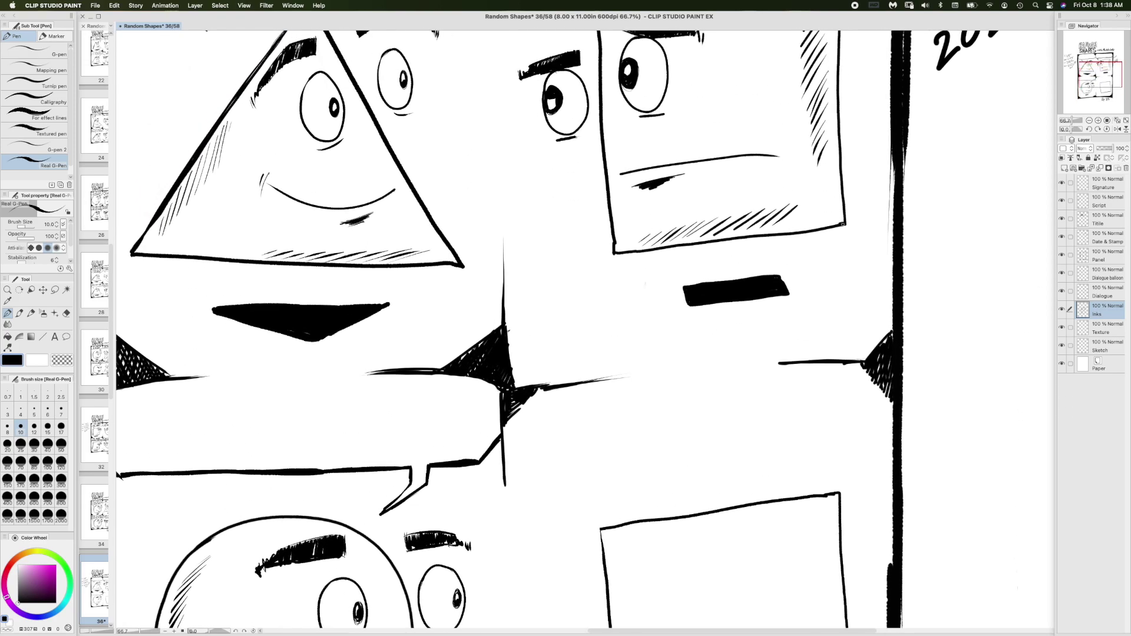
{"action": "mouse_move", "coordinate": [842, 224]}
{"action": "left_mouse_down"}
{"action": "mouse_move", "coordinate": [618, 253]}
{"action": "mouse_move", "coordinate": [844, 228]}
{"action": "mouse_move", "coordinate": [701, 240]}
{"action": "mouse_move", "coordinate": [769, 235]}
{"action": "left_mouse_up"}
{"action": "scroll", "coordinate": [602, 268], "scroll_direction": "left", "scroll_amount": 6}
{"action": "scroll", "coordinate": [505, 234], "scroll_direction": "down", "scroll_amount": 10}
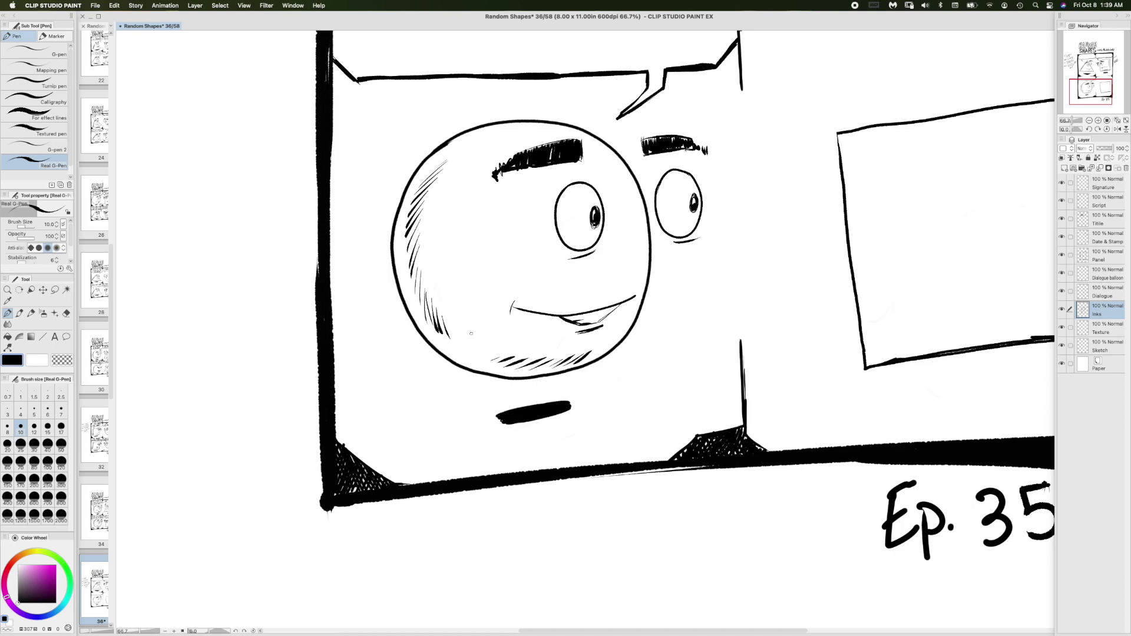
{"action": "left_click_drag", "start_coordinate": [811, 277], "coordinate": [600, 271]}
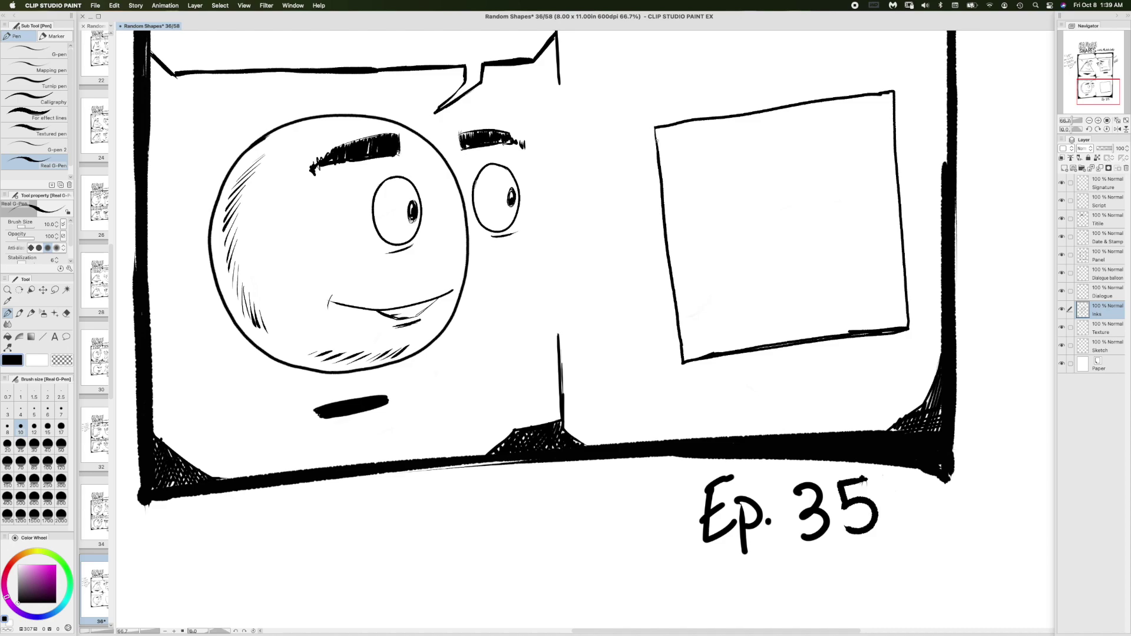
{"action": "left_click_drag", "start_coordinate": [655, 128], "coordinate": [658, 148]}
{"action": "left_click_drag", "start_coordinate": [897, 329], "coordinate": [748, 354]}
{"action": "mouse_move", "coordinate": [878, 331]}
{"action": "left_mouse_down"}
{"action": "mouse_move", "coordinate": [905, 324]}
{"action": "mouse_move", "coordinate": [700, 360]}
{"action": "left_mouse_up"}
- Thicken the square's right edge toward its lower corner and ink a solid black shadow bar beneath the square
{"action": "scroll", "coordinate": [700, 360], "scroll_direction": "right", "scroll_amount": 5}
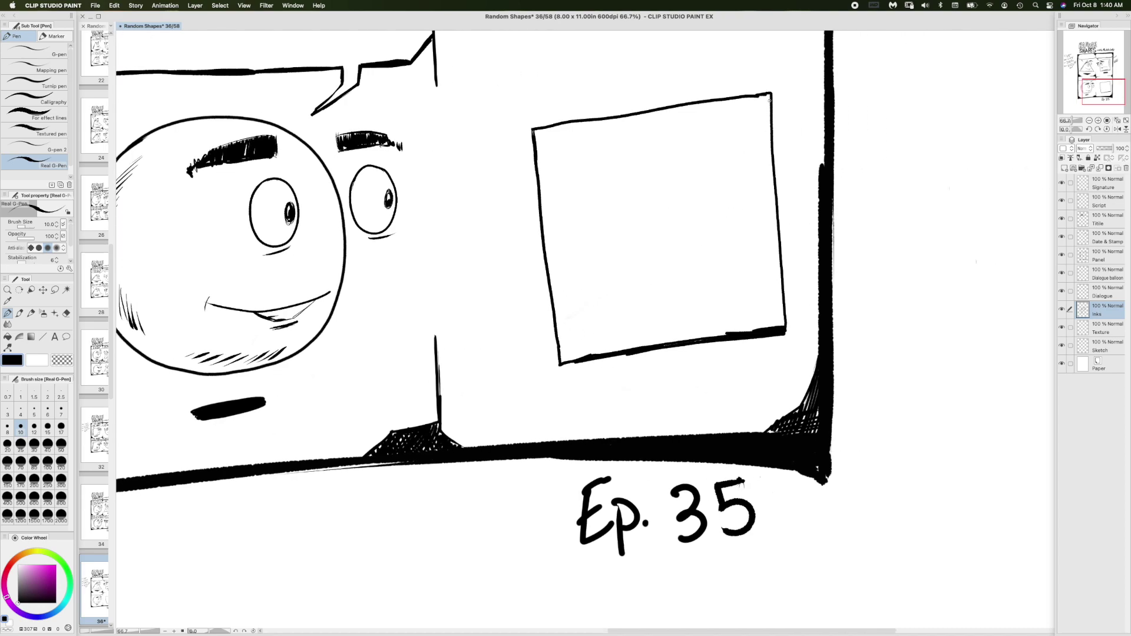
{"action": "left_click_drag", "start_coordinate": [772, 94], "coordinate": [791, 315]}
{"action": "left_click_drag", "start_coordinate": [784, 274], "coordinate": [793, 329]}
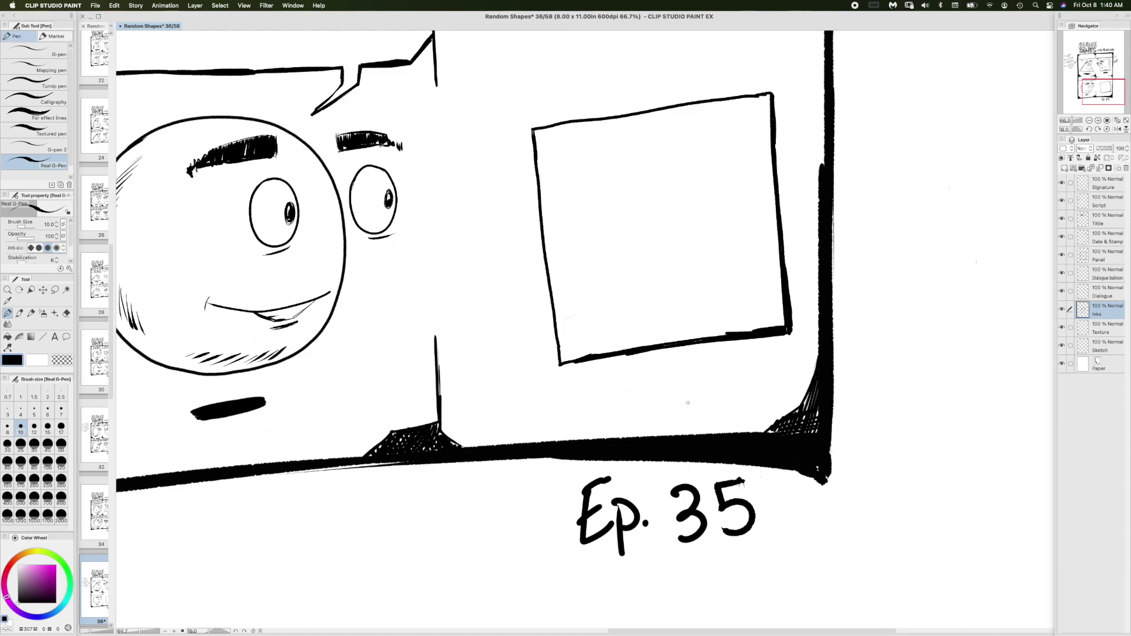
{"action": "mouse_move", "coordinate": [702, 390]}
{"action": "left_mouse_down"}
{"action": "mouse_move", "coordinate": [660, 394]}
{"action": "mouse_move", "coordinate": [722, 389]}
{"action": "mouse_move", "coordinate": [639, 395]}
{"action": "mouse_move", "coordinate": [736, 383]}
{"action": "mouse_move", "coordinate": [632, 393]}
{"action": "mouse_move", "coordinate": [740, 376]}
{"action": "mouse_move", "coordinate": [631, 399]}
{"action": "mouse_move", "coordinate": [731, 391]}
{"action": "mouse_move", "coordinate": [635, 398]}
{"action": "left_mouse_up"}
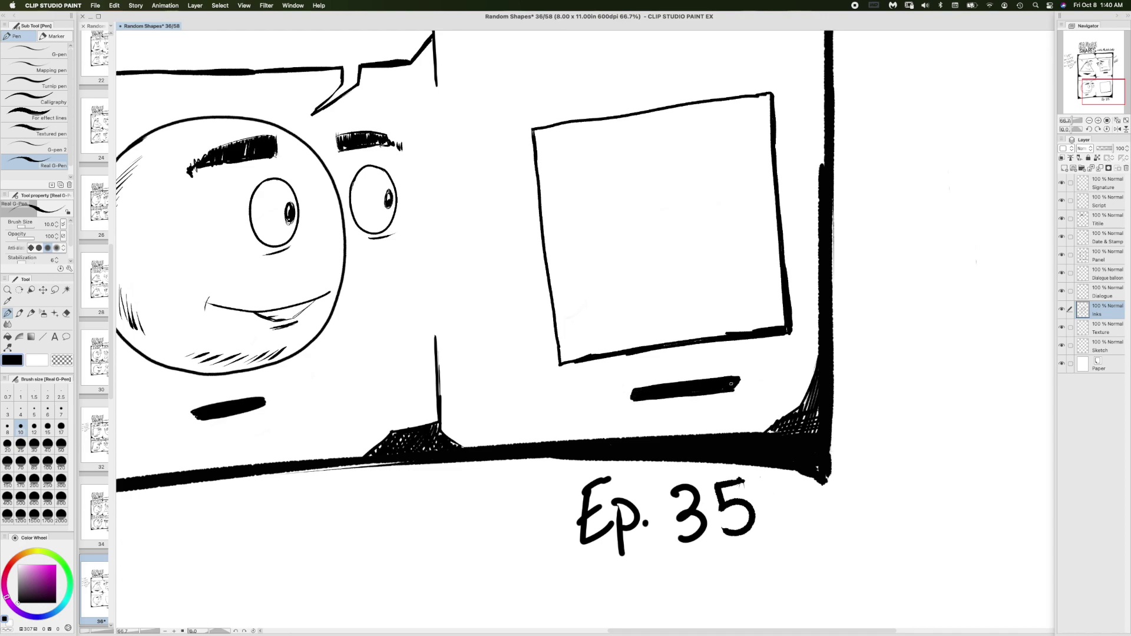
- Finish filling the shadow bar, then lasso it with the fourth panel's square and rotate both clockwise until the square stands nearly upright
{"action": "left_click_drag", "start_coordinate": [733, 384], "coordinate": [628, 402]}
{"action": "scroll", "coordinate": [665, 356], "scroll_direction": "up", "scroll_amount": 4}
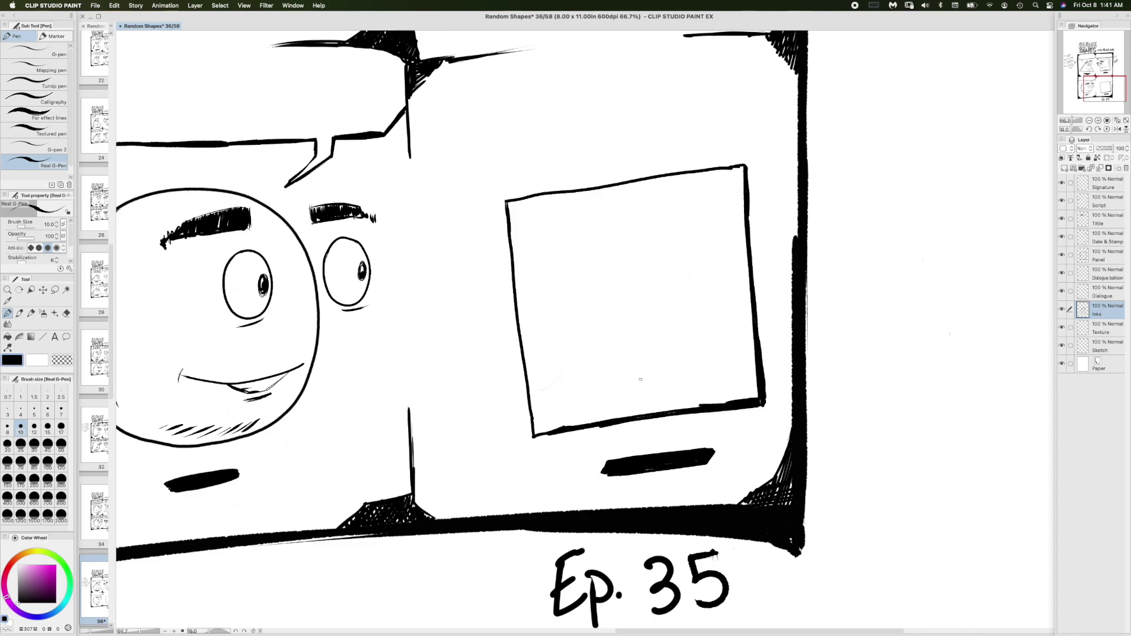
{"action": "left_click", "coordinate": [54, 289]}
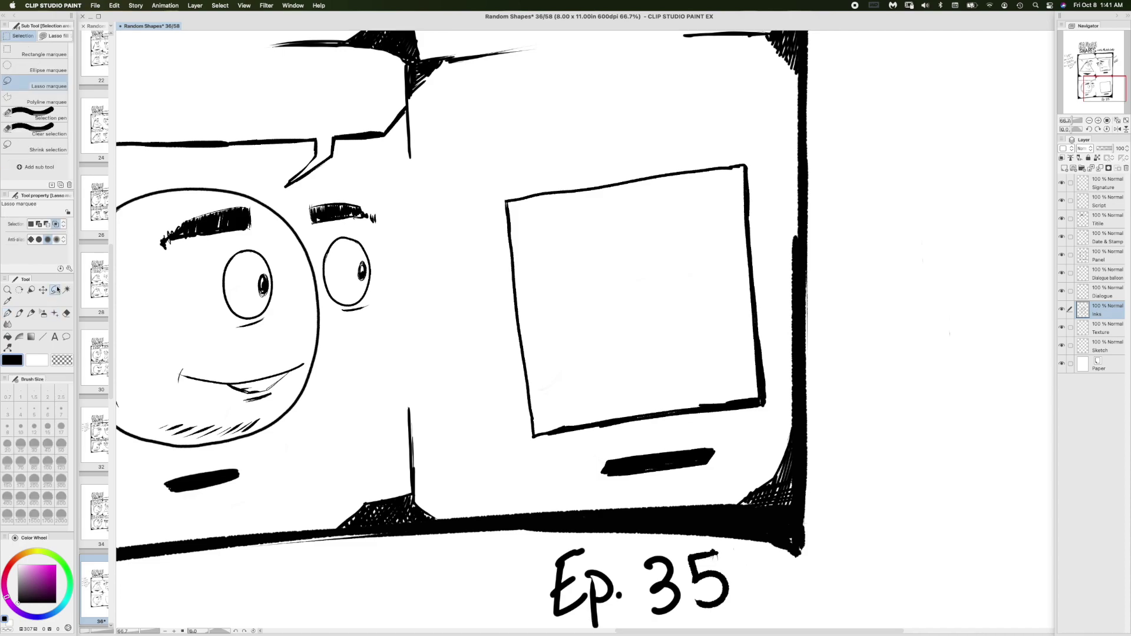
{"action": "mouse_move", "coordinate": [745, 132]}
{"action": "left_mouse_down"}
{"action": "mouse_move", "coordinate": [483, 186]}
{"action": "mouse_move", "coordinate": [521, 475]}
{"action": "mouse_move", "coordinate": [744, 477]}
{"action": "mouse_move", "coordinate": [773, 236]}
{"action": "mouse_move", "coordinate": [739, 133]}
{"action": "left_mouse_up"}
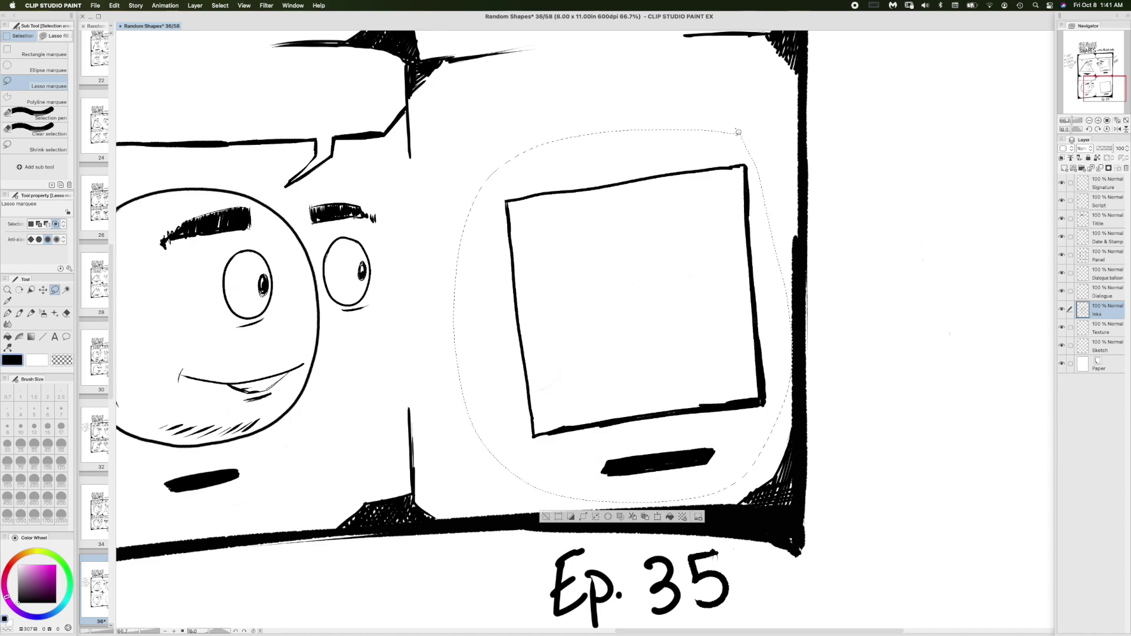
{"action": "left_click", "coordinate": [658, 516]}
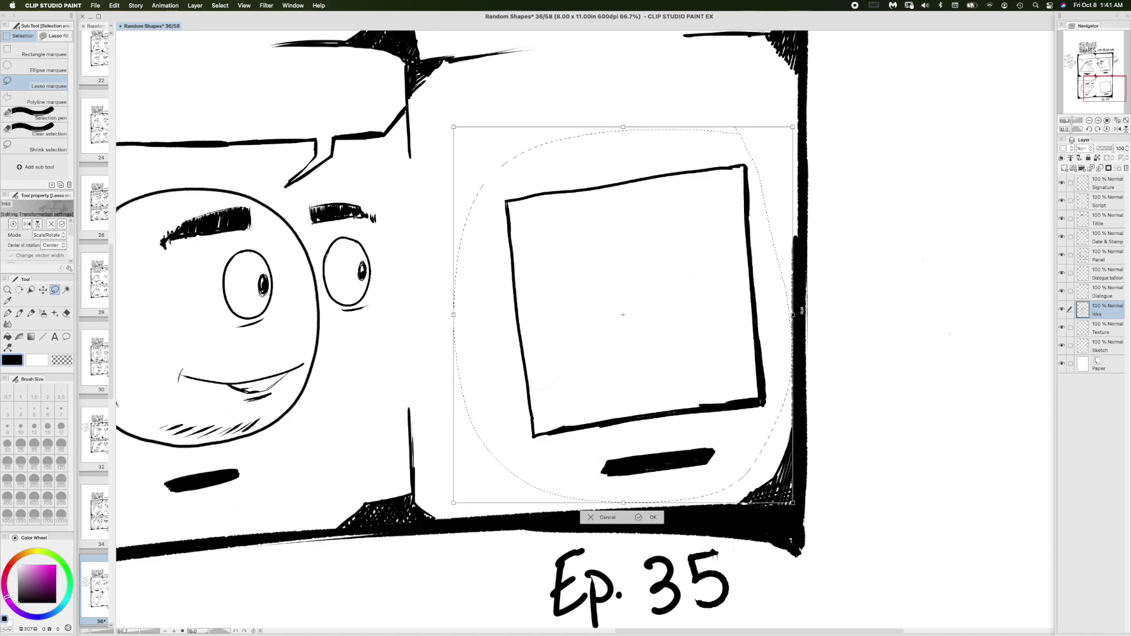
{"action": "left_click_drag", "start_coordinate": [799, 316], "coordinate": [763, 364]}
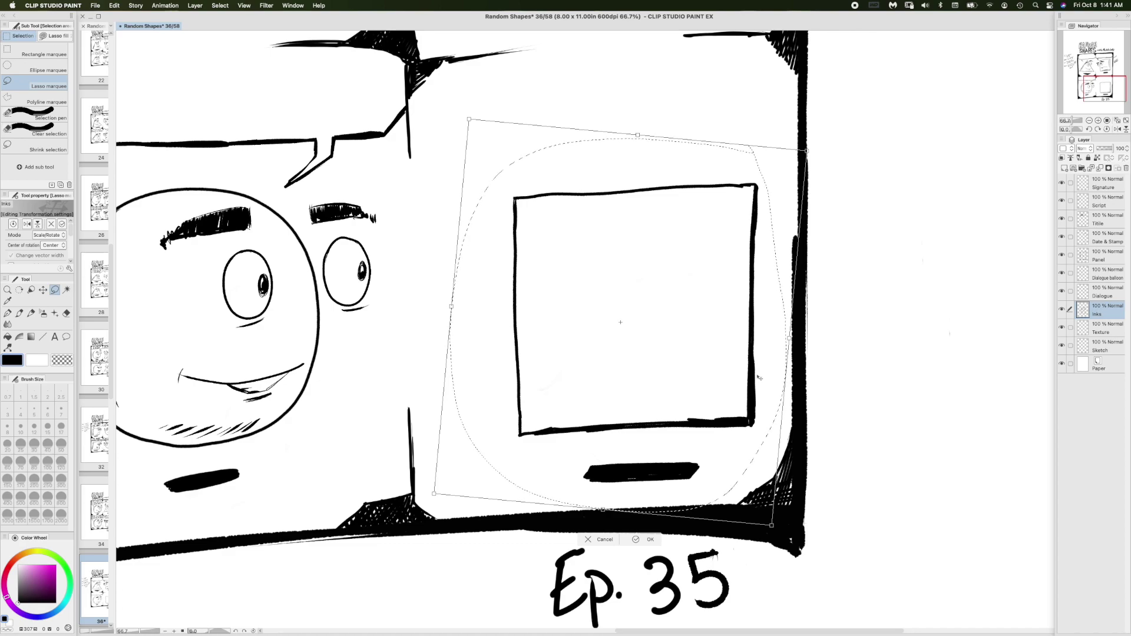
{"action": "left_click", "coordinate": [642, 539]}
{"action": "left_click", "coordinate": [541, 526]}
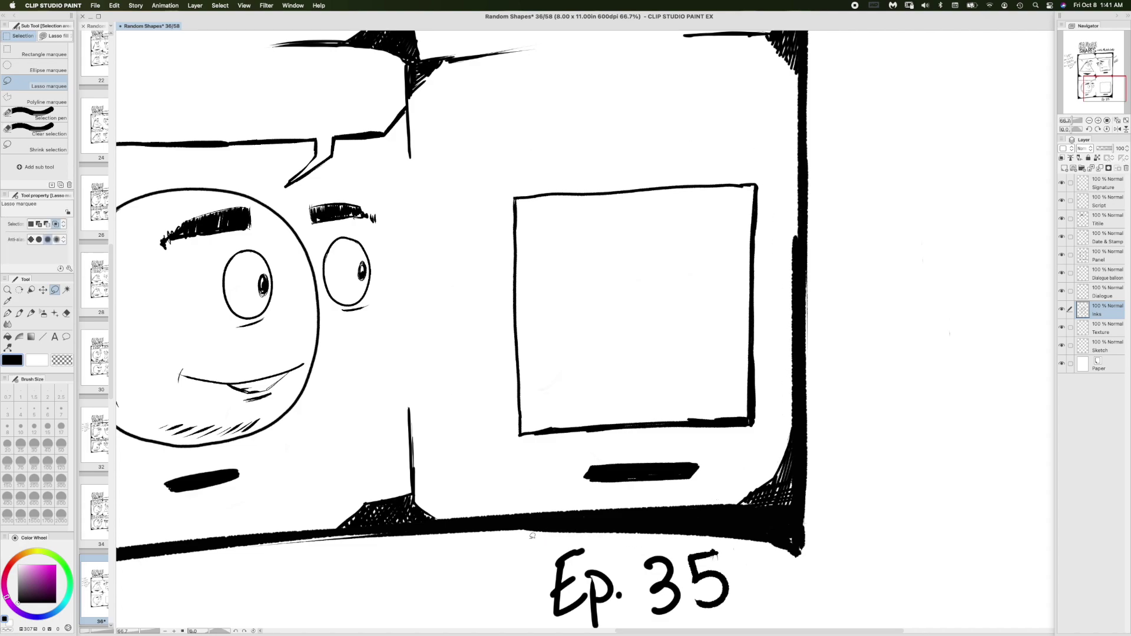
- With the Real G-Pen at size 8, ink an oval eye and a flat solid black eyebrow inside the square's upper-left corner
{"action": "left_click", "coordinate": [8, 312]}
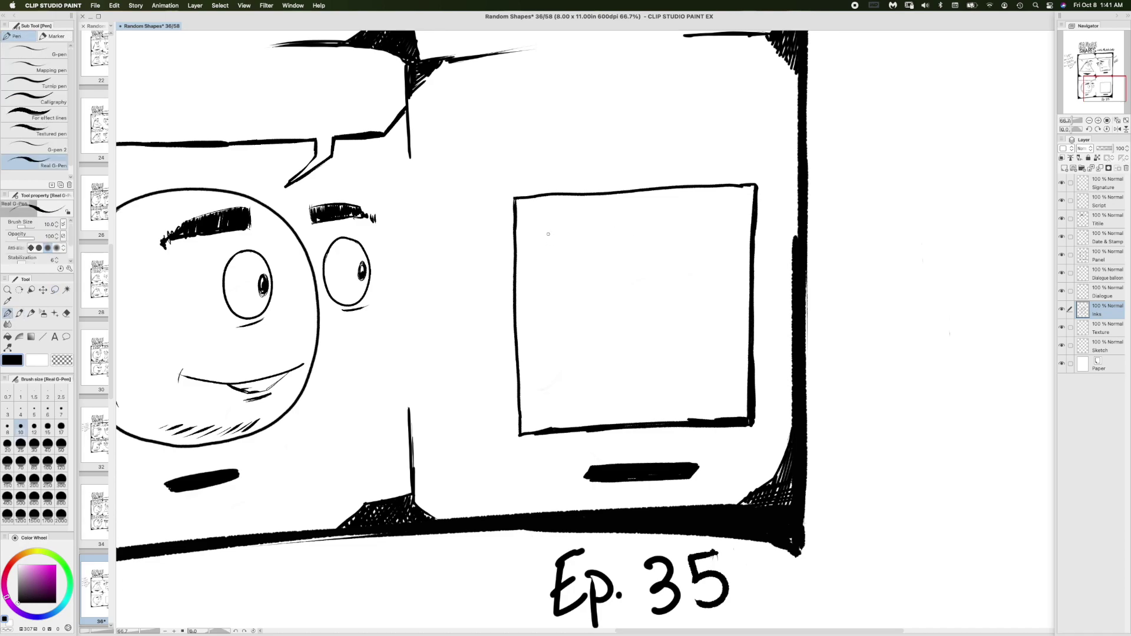
{"action": "left_click_drag", "start_coordinate": [549, 234], "coordinate": [768, 323]}
{"action": "mouse_move", "coordinate": [361, 261]}
{"action": "left_mouse_down"}
{"action": "mouse_move", "coordinate": [488, 324]}
{"action": "mouse_move", "coordinate": [644, 482]}
{"action": "mouse_move", "coordinate": [710, 509]}
{"action": "mouse_move", "coordinate": [520, 268]}
{"action": "mouse_move", "coordinate": [398, 268]}
{"action": "mouse_move", "coordinate": [374, 257]}
{"action": "left_mouse_up"}
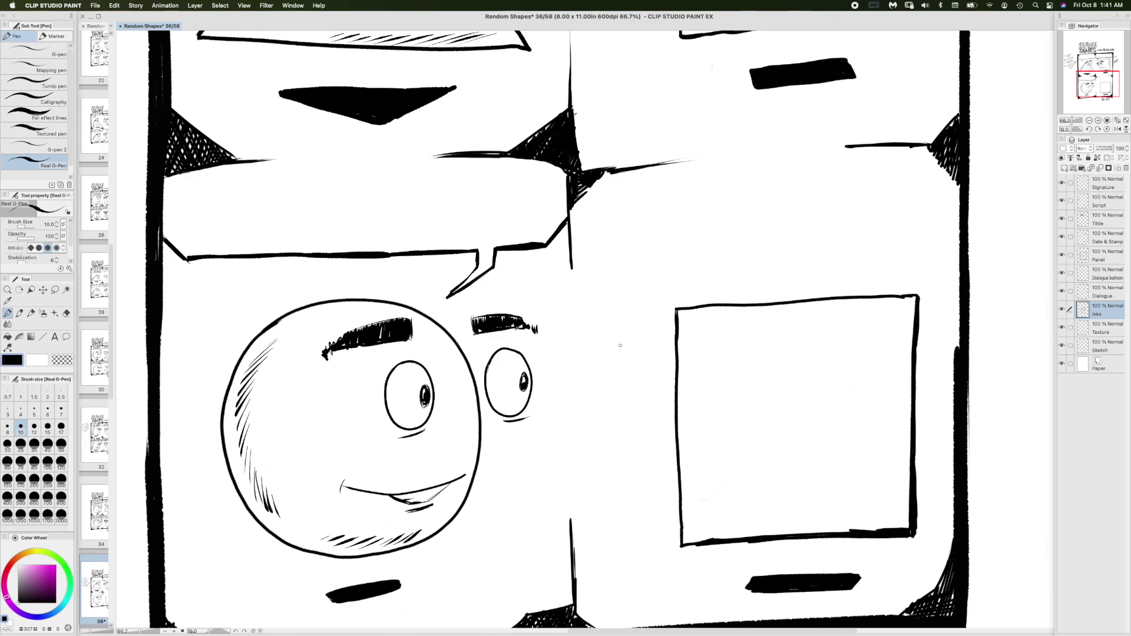
{"action": "left_click_drag", "start_coordinate": [693, 315], "coordinate": [603, 221]}
{"action": "key", "text": "bracketleft"}
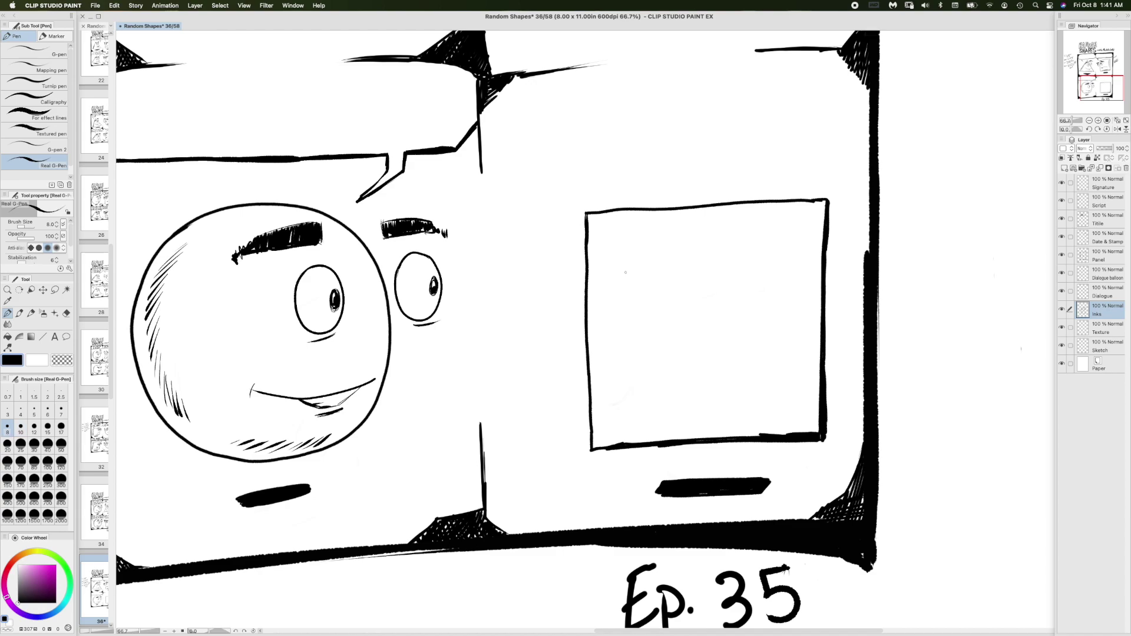
{"action": "mouse_move", "coordinate": [623, 254]}
{"action": "left_mouse_down"}
{"action": "mouse_move", "coordinate": [611, 282]}
{"action": "mouse_move", "coordinate": [620, 310]}
{"action": "mouse_move", "coordinate": [644, 307]}
{"action": "mouse_move", "coordinate": [654, 272]}
{"action": "mouse_move", "coordinate": [629, 251]}
{"action": "mouse_move", "coordinate": [613, 265]}
{"action": "mouse_move", "coordinate": [612, 293]}
{"action": "mouse_move", "coordinate": [619, 255]}
{"action": "mouse_move", "coordinate": [686, 251]}
{"action": "left_mouse_up"}
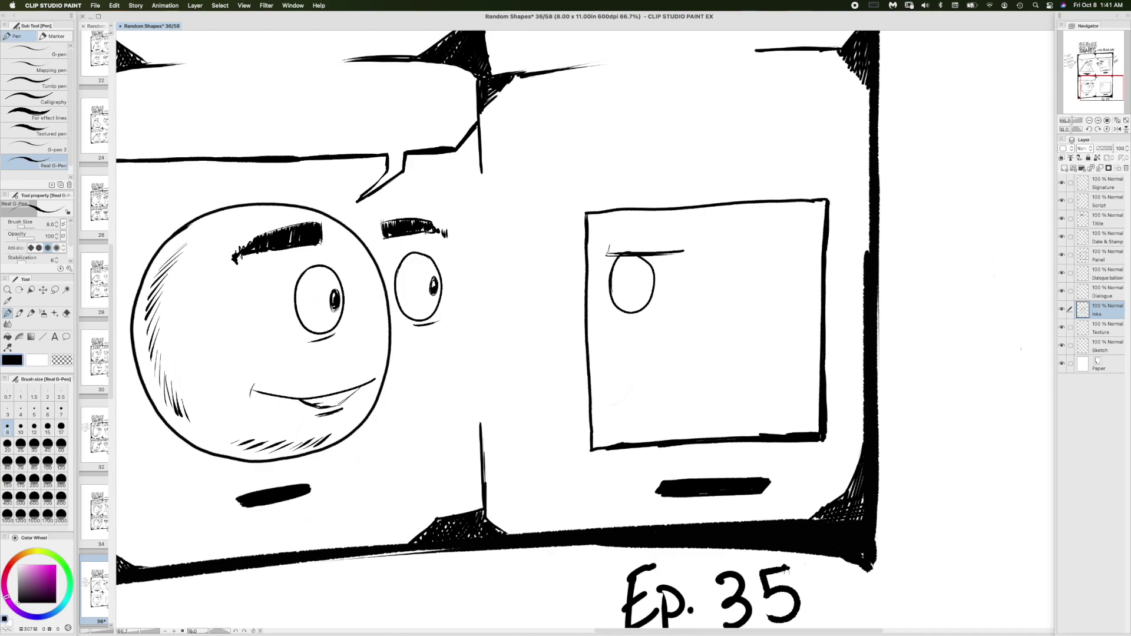
{"action": "mouse_move", "coordinate": [608, 253]}
{"action": "left_mouse_down"}
{"action": "mouse_move", "coordinate": [608, 239]}
{"action": "mouse_move", "coordinate": [686, 248]}
{"action": "left_mouse_up"}
{"action": "mouse_move", "coordinate": [609, 255]}
{"action": "left_mouse_down"}
{"action": "mouse_move", "coordinate": [620, 253]}
{"action": "mouse_move", "coordinate": [614, 240]}
{"action": "mouse_move", "coordinate": [617, 252]}
{"action": "mouse_move", "coordinate": [632, 239]}
{"action": "mouse_move", "coordinate": [639, 253]}
{"action": "mouse_move", "coordinate": [645, 239]}
{"action": "mouse_move", "coordinate": [652, 254]}
{"action": "mouse_move", "coordinate": [657, 243]}
{"action": "mouse_move", "coordinate": [679, 250]}
{"action": "left_mouse_up"}
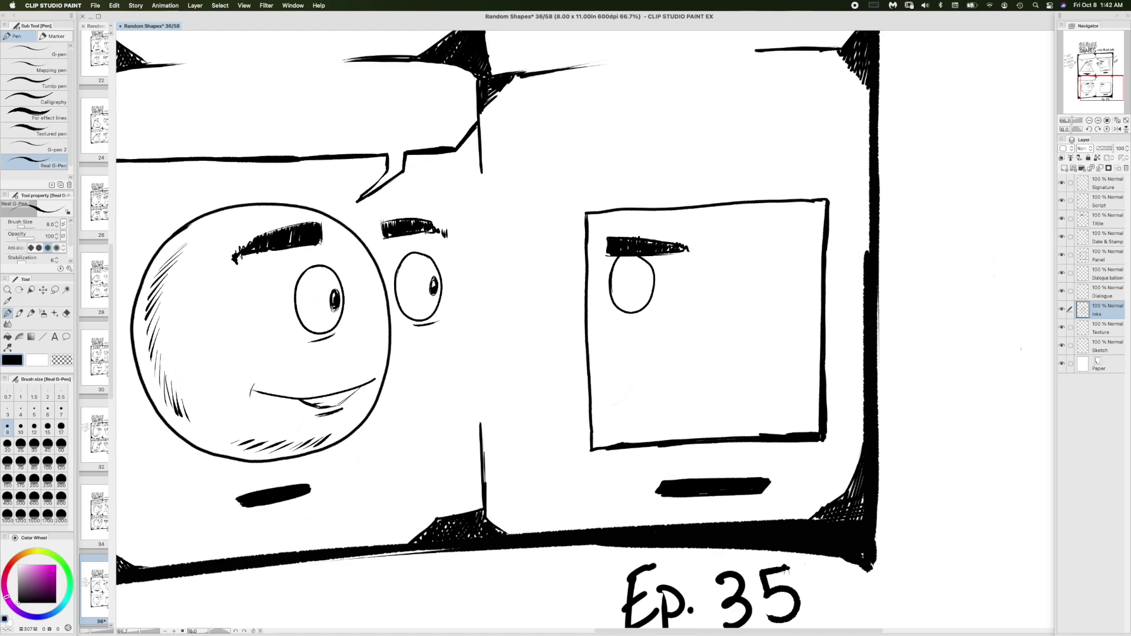
{"action": "left_click_drag", "start_coordinate": [607, 238], "coordinate": [608, 256]}
- Ink the square's second eye and eyebrow outside its left edge, with left-looking pupils in both eyes and short lines beneath them
{"action": "mouse_move", "coordinate": [618, 279]}
{"action": "left_mouse_down"}
{"action": "mouse_move", "coordinate": [612, 287]}
{"action": "mouse_move", "coordinate": [617, 278]}
{"action": "left_mouse_up"}
{"action": "mouse_move", "coordinate": [547, 263]}
{"action": "left_mouse_down"}
{"action": "mouse_move", "coordinate": [532, 271]}
{"action": "mouse_move", "coordinate": [533, 302]}
{"action": "mouse_move", "coordinate": [558, 315]}
{"action": "mouse_move", "coordinate": [572, 282]}
{"action": "mouse_move", "coordinate": [551, 260]}
{"action": "mouse_move", "coordinate": [531, 276]}
{"action": "mouse_move", "coordinate": [570, 255]}
{"action": "mouse_move", "coordinate": [564, 237]}
{"action": "mouse_move", "coordinate": [569, 247]}
{"action": "mouse_move", "coordinate": [547, 247]}
{"action": "mouse_move", "coordinate": [545, 258]}
{"action": "mouse_move", "coordinate": [572, 257]}
{"action": "mouse_move", "coordinate": [569, 246]}
{"action": "left_mouse_up"}
{"action": "key", "text": "super+z"}
{"action": "key", "text": "super+z"}
{"action": "key", "text": "super+z"}
{"action": "key", "text": "super+z"}
{"action": "key", "text": "super+z"}
{"action": "key", "text": "super+z"}
{"action": "key", "text": "super+z"}
{"action": "mouse_move", "coordinate": [543, 251]}
{"action": "left_mouse_down"}
{"action": "mouse_move", "coordinate": [568, 243]}
{"action": "mouse_move", "coordinate": [514, 259]}
{"action": "mouse_move", "coordinate": [568, 246]}
{"action": "mouse_move", "coordinate": [529, 257]}
{"action": "mouse_move", "coordinate": [537, 285]}
{"action": "left_mouse_up"}
{"action": "left_click_drag", "start_coordinate": [617, 279], "coordinate": [613, 288]}
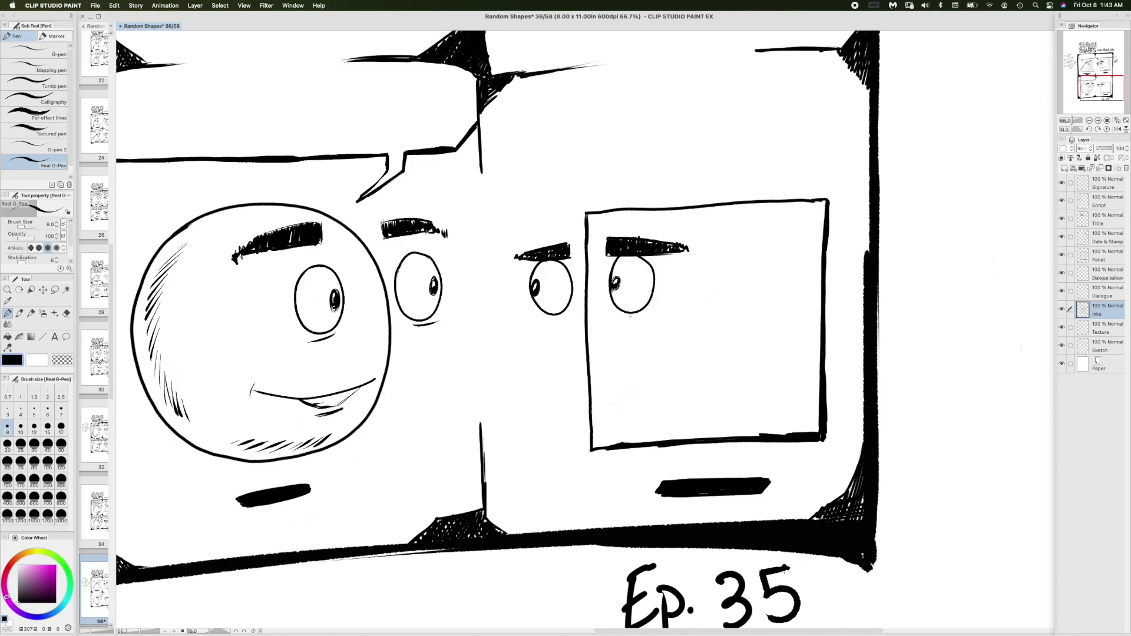
{"action": "left_click_drag", "start_coordinate": [625, 317], "coordinate": [647, 314]}
- Ink a flat mouth with a short lip mark, and hatch shading along the square's right and bottom edges
{"action": "scroll", "coordinate": [653, 317], "scroll_direction": "down", "scroll_amount": 5}
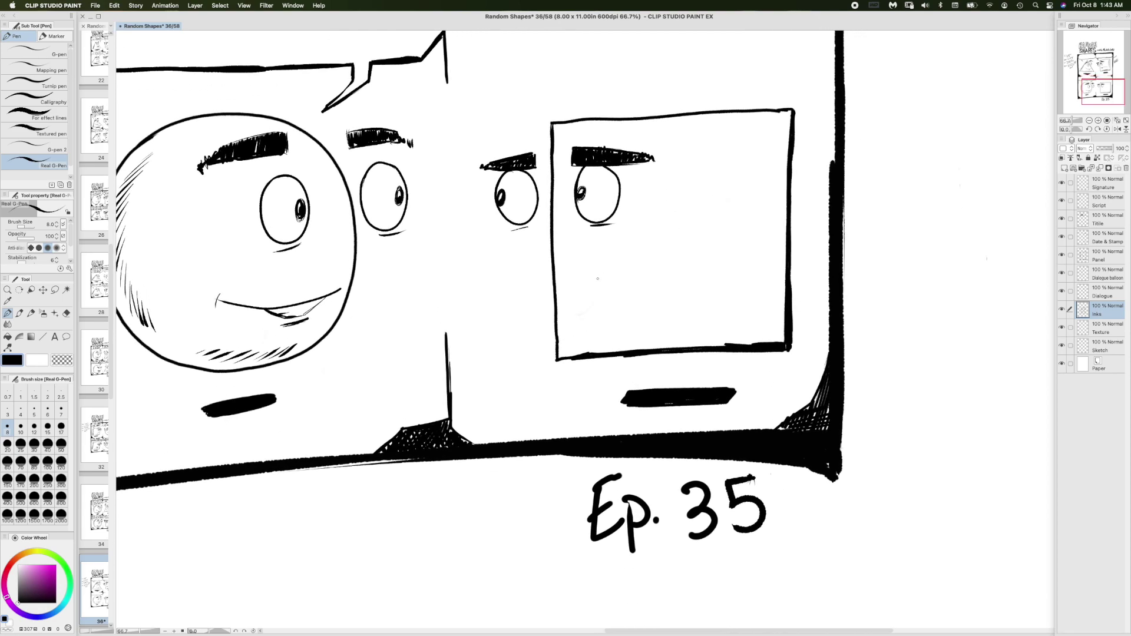
{"action": "mouse_move", "coordinate": [583, 289]}
{"action": "left_mouse_down"}
{"action": "mouse_move", "coordinate": [701, 281]}
{"action": "mouse_move", "coordinate": [631, 301]}
{"action": "left_mouse_up"}
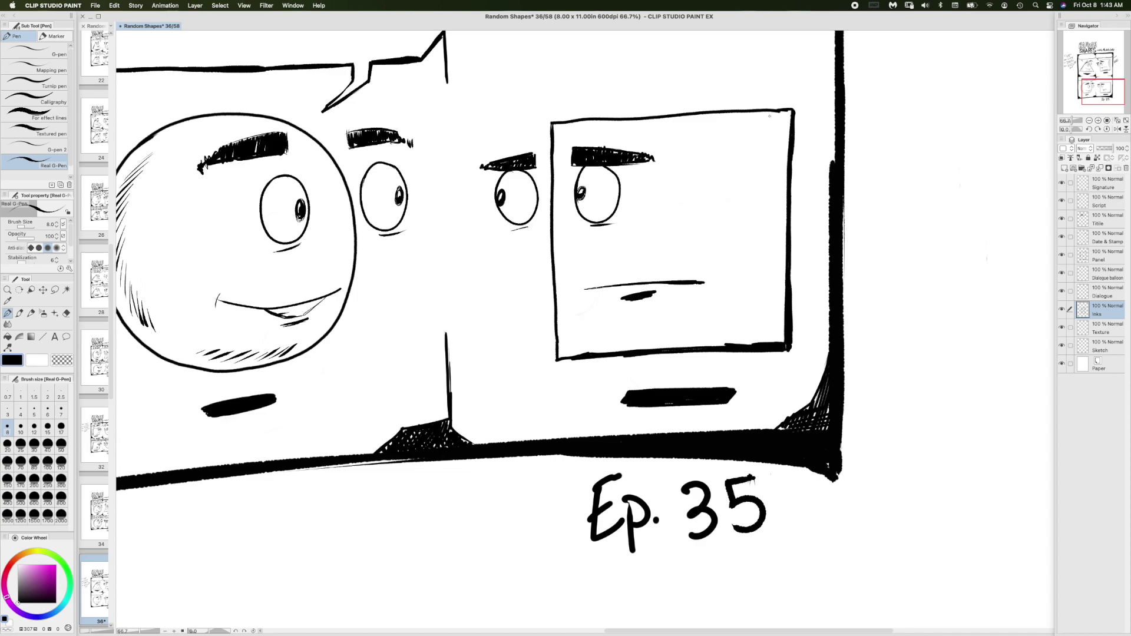
{"action": "mouse_move", "coordinate": [770, 120]}
{"action": "left_mouse_down"}
{"action": "mouse_move", "coordinate": [754, 137]}
{"action": "mouse_move", "coordinate": [756, 170]}
{"action": "mouse_move", "coordinate": [769, 175]}
{"action": "mouse_move", "coordinate": [753, 275]}
{"action": "left_mouse_up"}
{"action": "left_click_drag", "start_coordinate": [746, 321], "coordinate": [623, 347]}
- On the dialogue balloon layer, ink the angled lower-left corner and the start of the bottom edge of the fourth panel's speech balloon
{"action": "scroll", "coordinate": [539, 434], "scroll_direction": "up", "scroll_amount": 5}
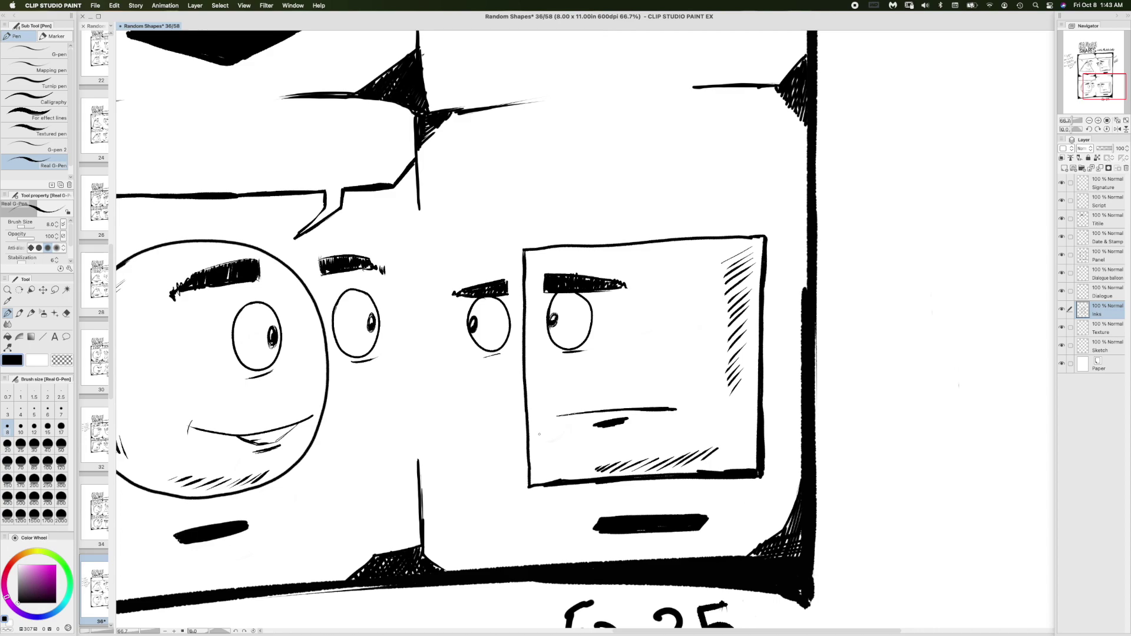
{"action": "left_click", "coordinate": [1120, 276]}
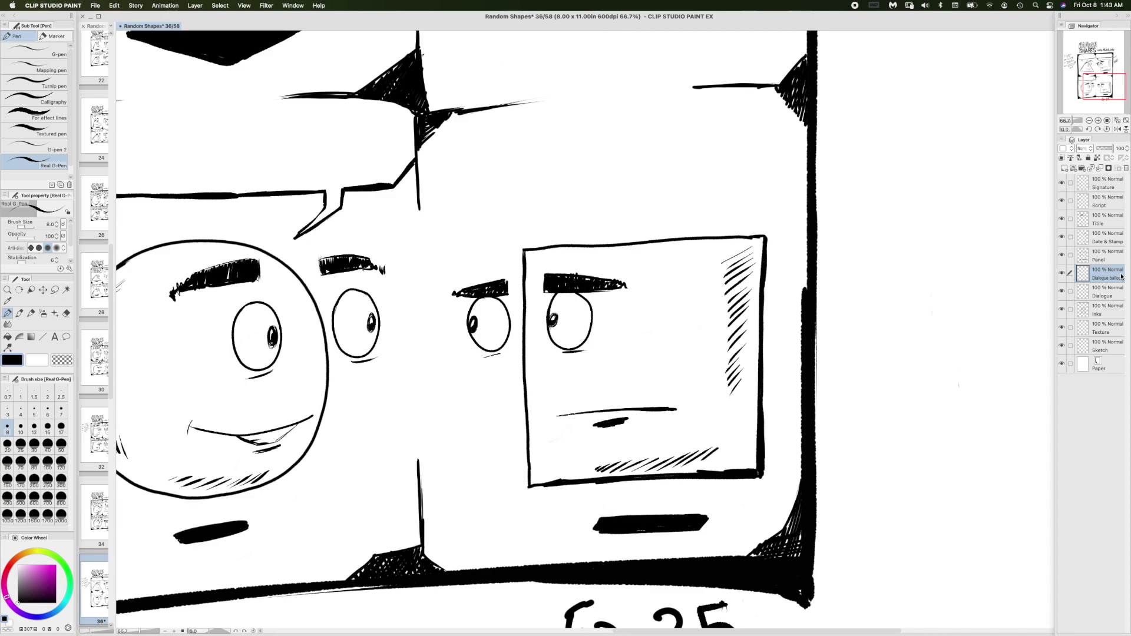
{"action": "left_click_drag", "start_coordinate": [420, 171], "coordinate": [440, 189]}
{"action": "left_click_drag", "start_coordinate": [437, 186], "coordinate": [487, 191]}
{"action": "mouse_move", "coordinate": [790, 170]}
{"action": "left_mouse_down"}
{"action": "mouse_move", "coordinate": [806, 150]}
{"action": "mouse_move", "coordinate": [785, 174]}
{"action": "mouse_move", "coordinate": [578, 193]}
{"action": "mouse_move", "coordinate": [780, 170]}
{"action": "left_mouse_up"}
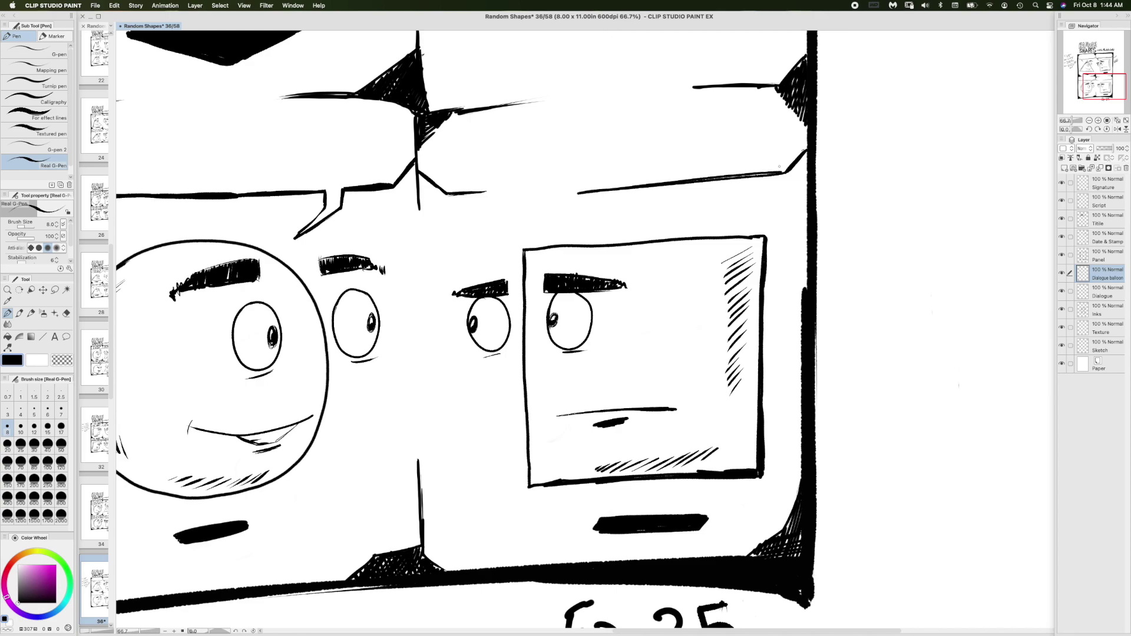
{"action": "key", "text": "super+z"}
{"action": "key", "text": "super+z"}
{"action": "key", "text": "super+z"}
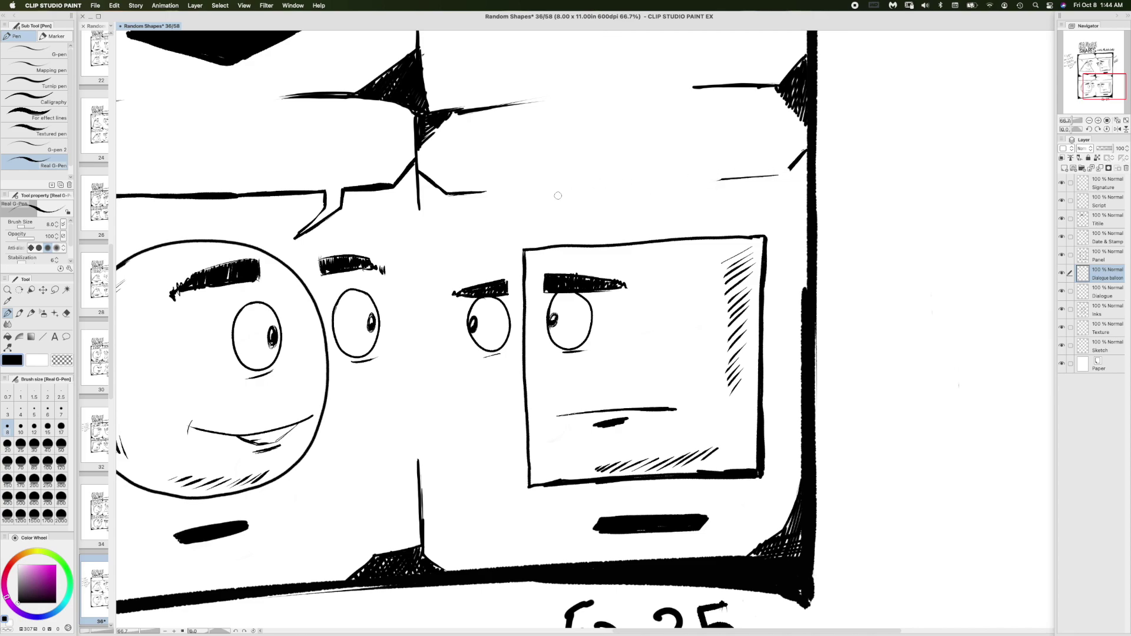
{"action": "key", "text": "super+z"}
{"action": "key", "text": "super+z"}
{"action": "key", "text": "super+z"}
- Ink and thicken the rest of the balloon's bottom edge, and add a pointed tail toward the square's eyes
{"action": "left_click_drag", "start_coordinate": [785, 170], "coordinate": [558, 189]}
{"action": "mouse_move", "coordinate": [663, 183]}
{"action": "left_mouse_down"}
{"action": "mouse_move", "coordinate": [778, 176]}
{"action": "mouse_move", "coordinate": [652, 183]}
{"action": "left_mouse_up"}
{"action": "left_click_drag", "start_coordinate": [458, 194], "coordinate": [496, 192]}
{"action": "left_click_drag", "start_coordinate": [569, 189], "coordinate": [528, 190]}
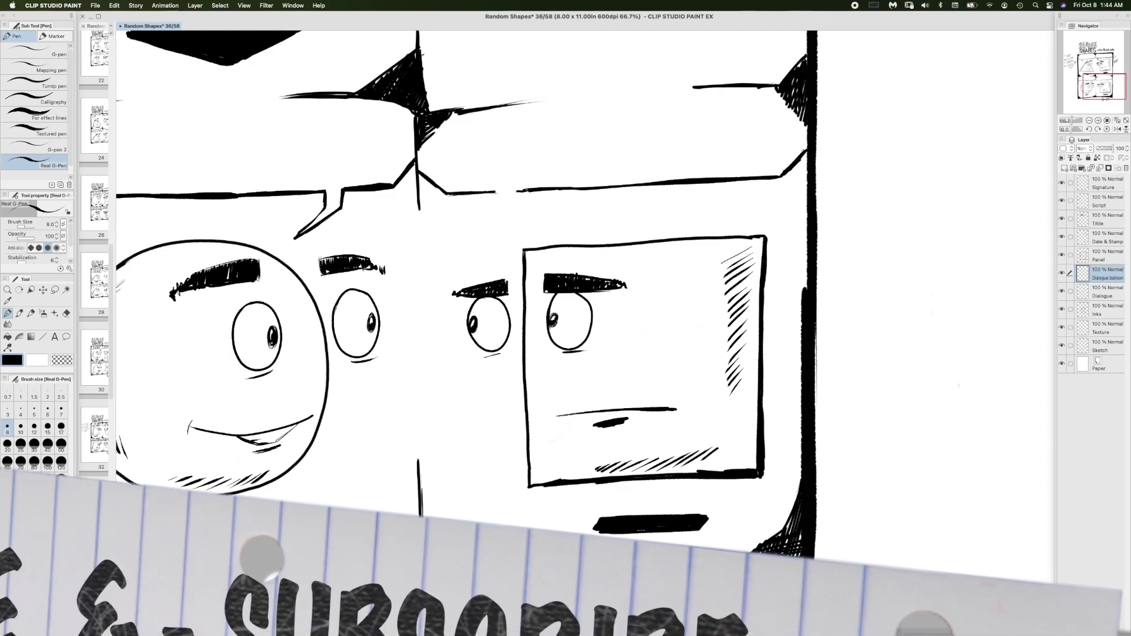
{"action": "mouse_move", "coordinate": [505, 206]}
{"action": "left_mouse_down"}
{"action": "mouse_move", "coordinate": [517, 190]}
{"action": "mouse_move", "coordinate": [494, 214]}
{"action": "mouse_move", "coordinate": [512, 238]}
{"action": "left_mouse_up"}
{"action": "left_click_drag", "start_coordinate": [496, 216], "coordinate": [505, 229]}
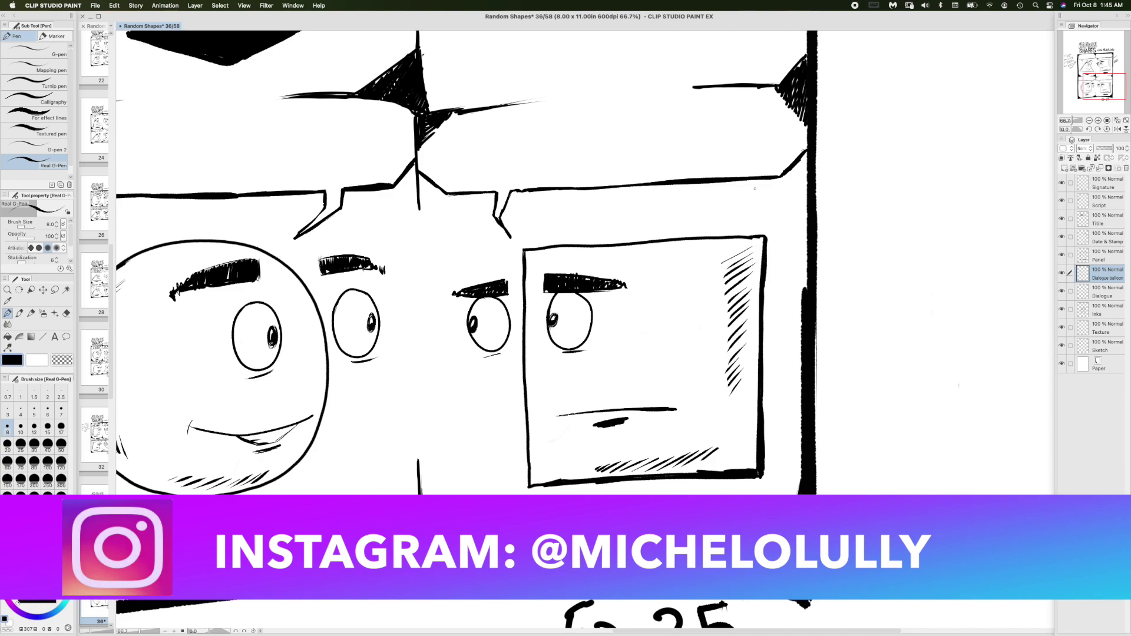
{"action": "scroll", "coordinate": [606, 274], "scroll_direction": "down", "scroll_amount": 5}
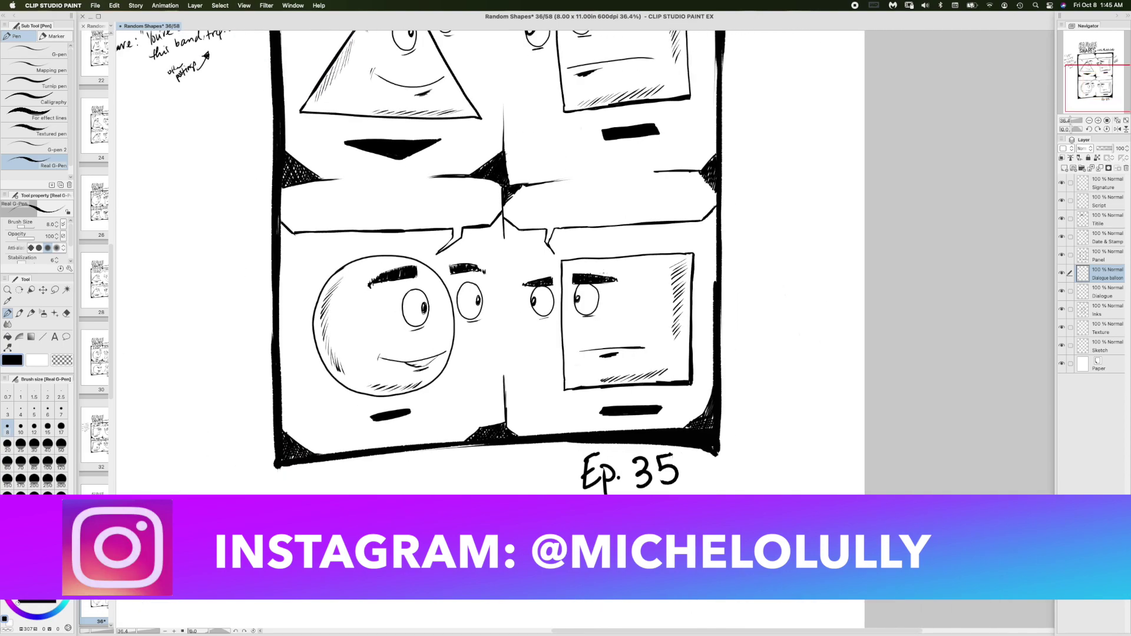
{"action": "scroll", "coordinate": [573, 424], "scroll_direction": "up", "scroll_amount": 5}
{"action": "scroll", "coordinate": [573, 424], "scroll_direction": "up", "scroll_amount": 3}
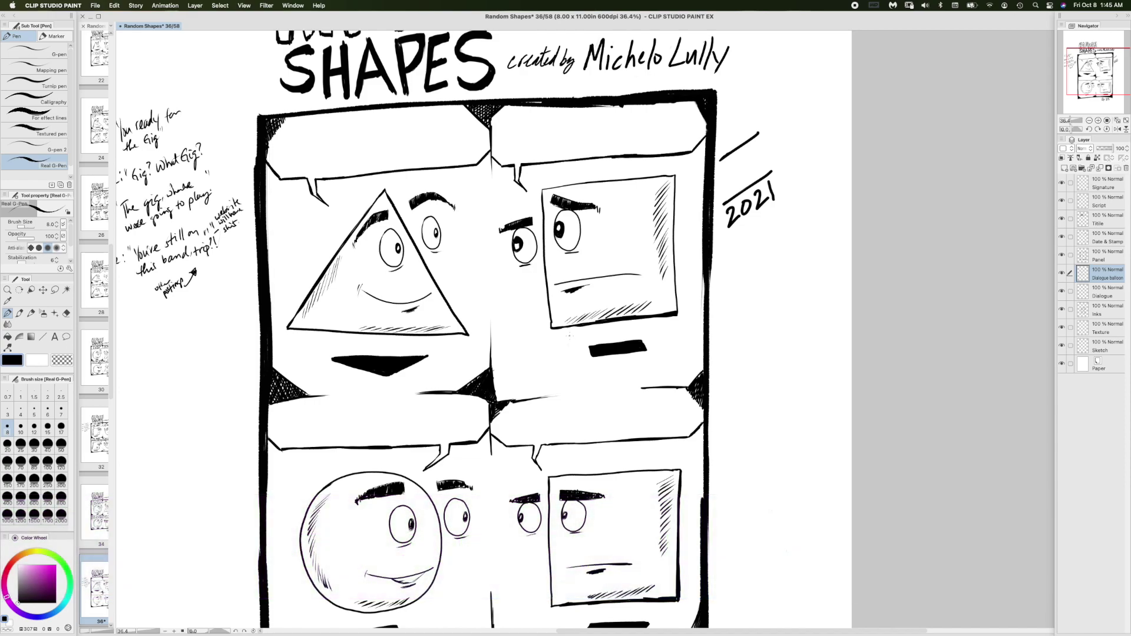
{"action": "scroll", "coordinate": [605, 365], "scroll_direction": "up", "scroll_amount": 2}
{"action": "scroll", "coordinate": [605, 365], "scroll_direction": "left", "scroll_amount": 1}
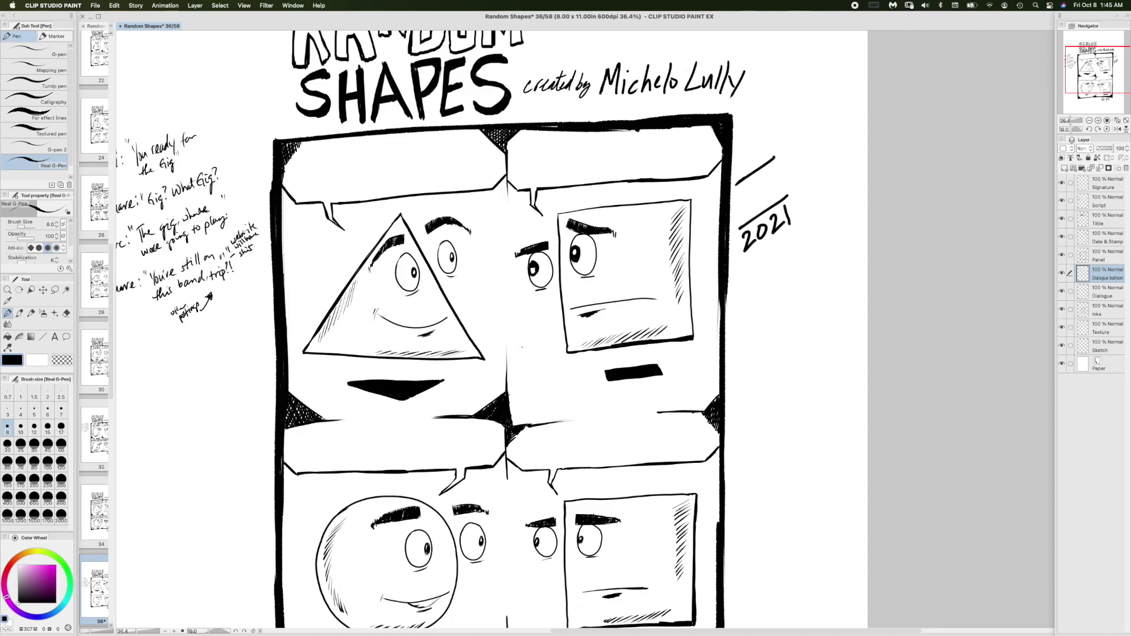
{"action": "left_click_drag", "start_coordinate": [642, 380], "coordinate": [615, 434]}
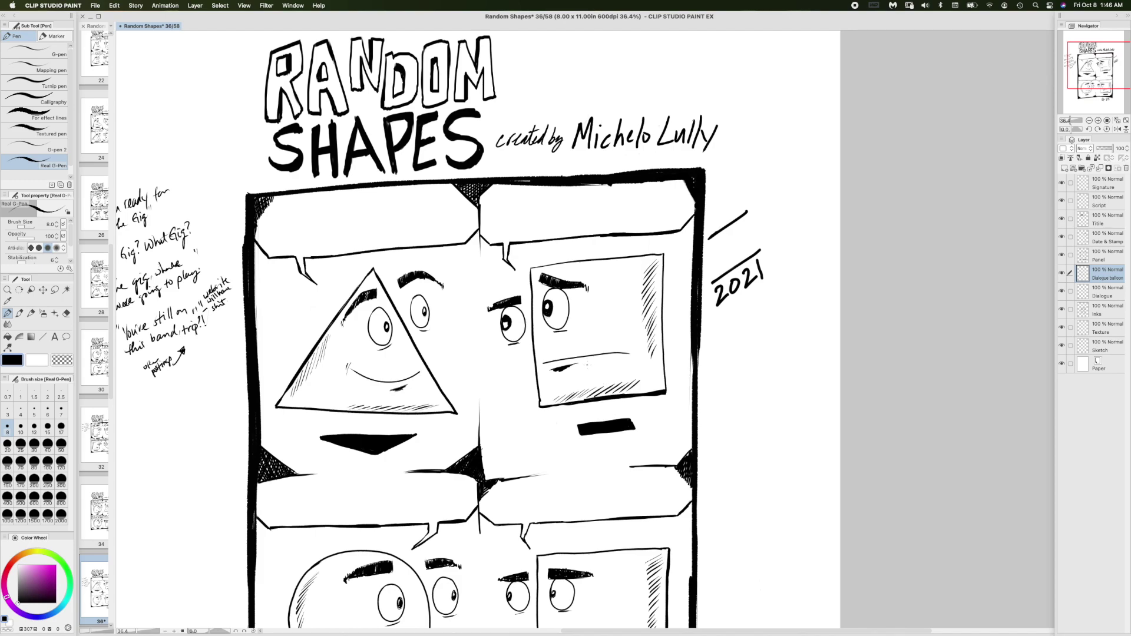